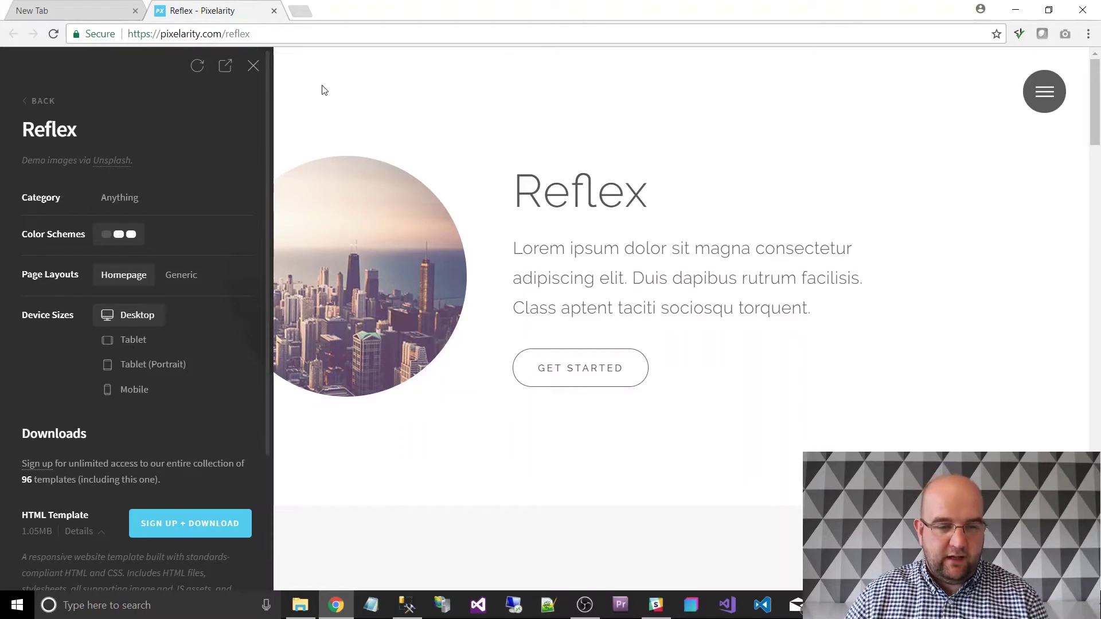
# Collapse the template settings sidebar and scroll the Reflex homepage down to the contact form and back.
pyautogui.click(254, 68)
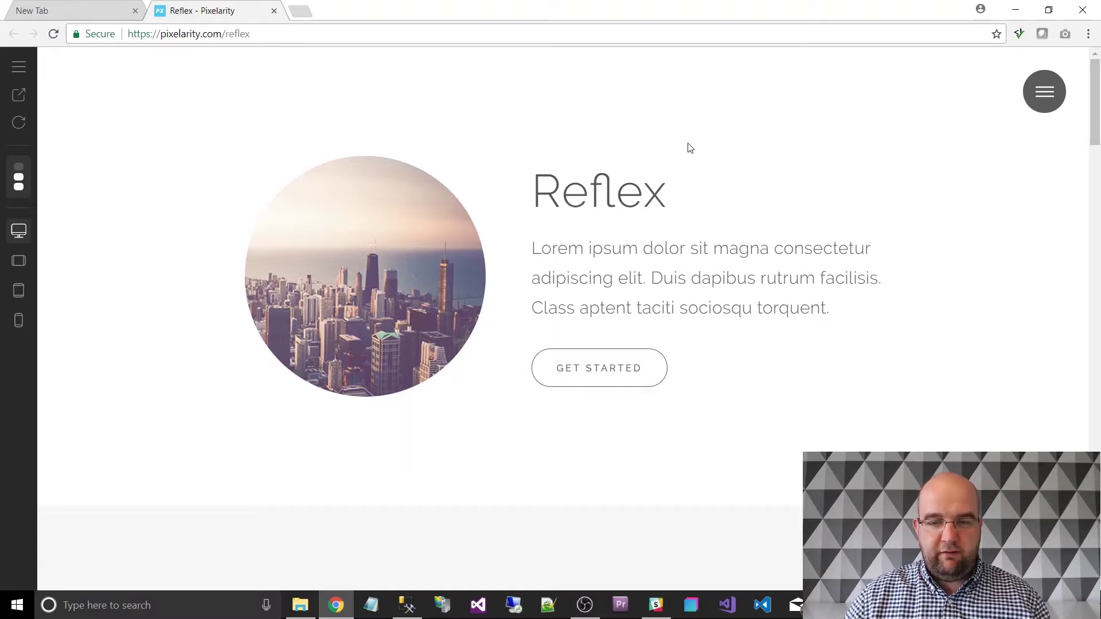
pyautogui.scroll(-4, 765, 199)
pyautogui.scroll(-5, 768, 207)
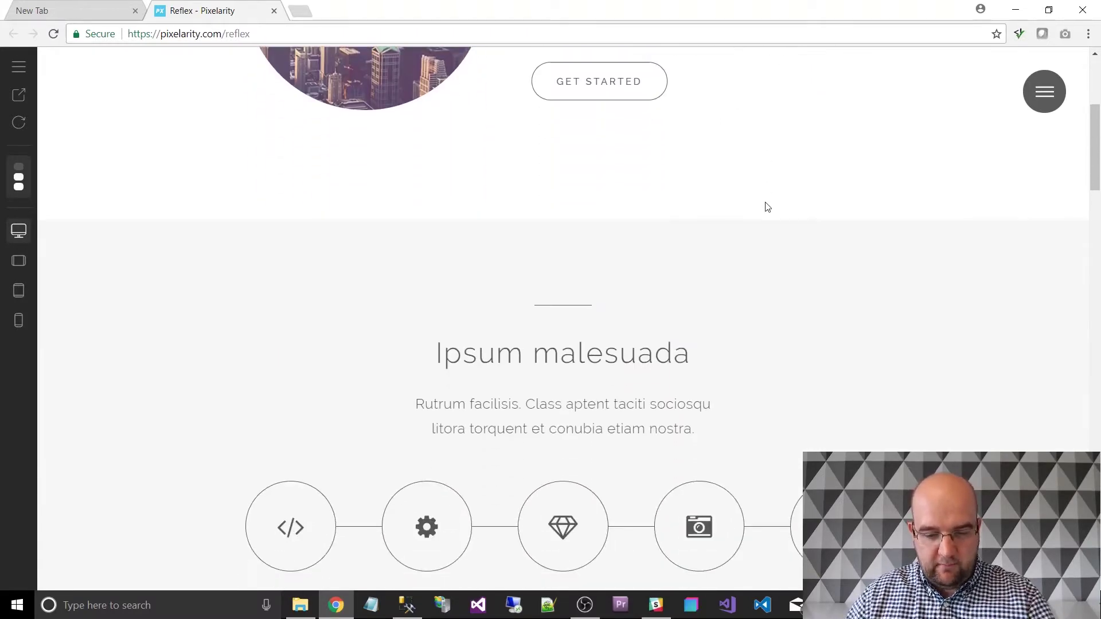
pyautogui.scroll(5, 769, 209)
pyautogui.scroll(4, 768, 209)
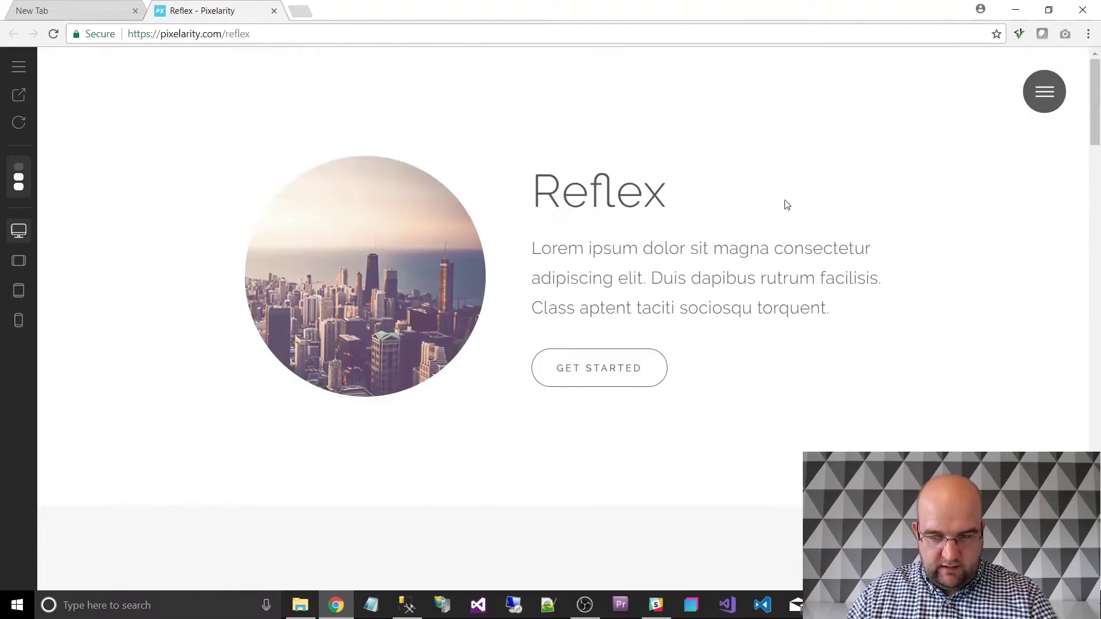
pyautogui.scroll(-10, 985, 124)
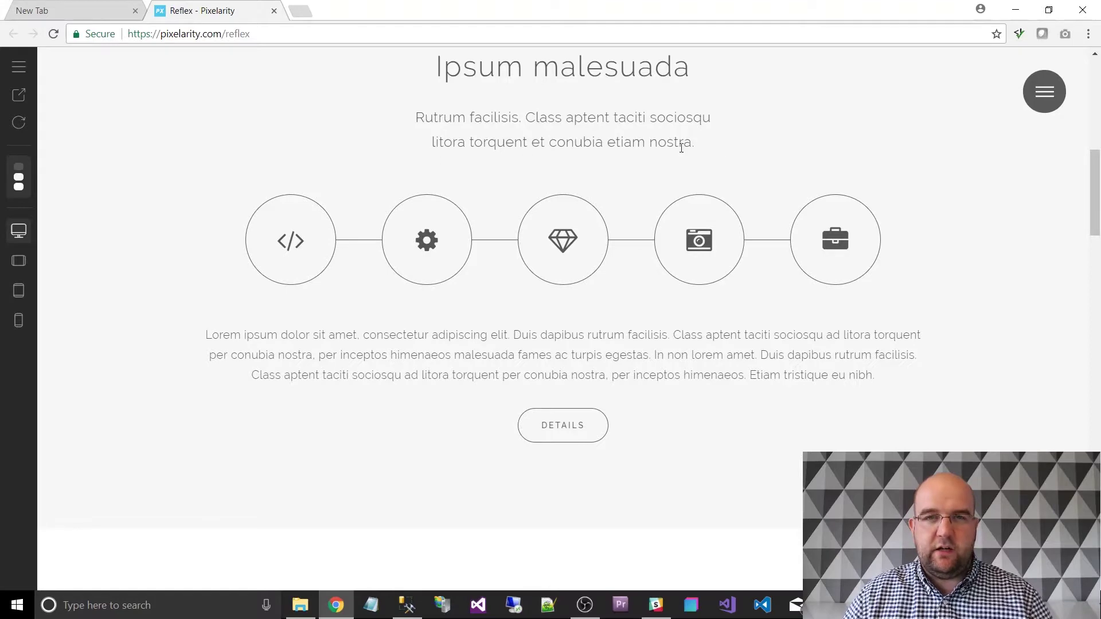
pyautogui.scroll(-10, 733, 143)
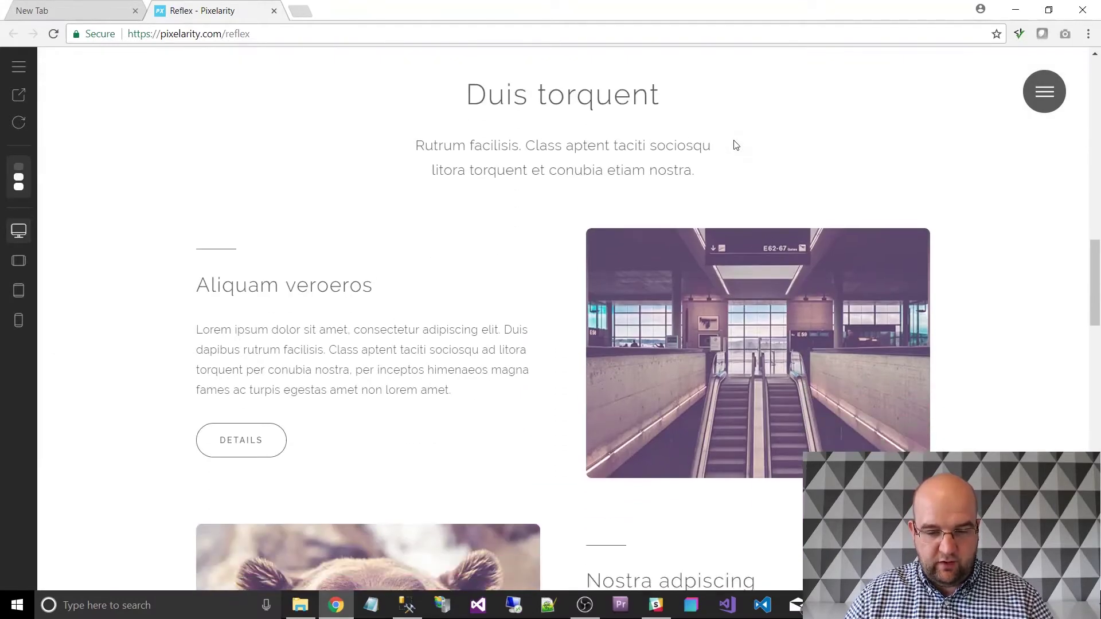
pyautogui.scroll(-3, 736, 145)
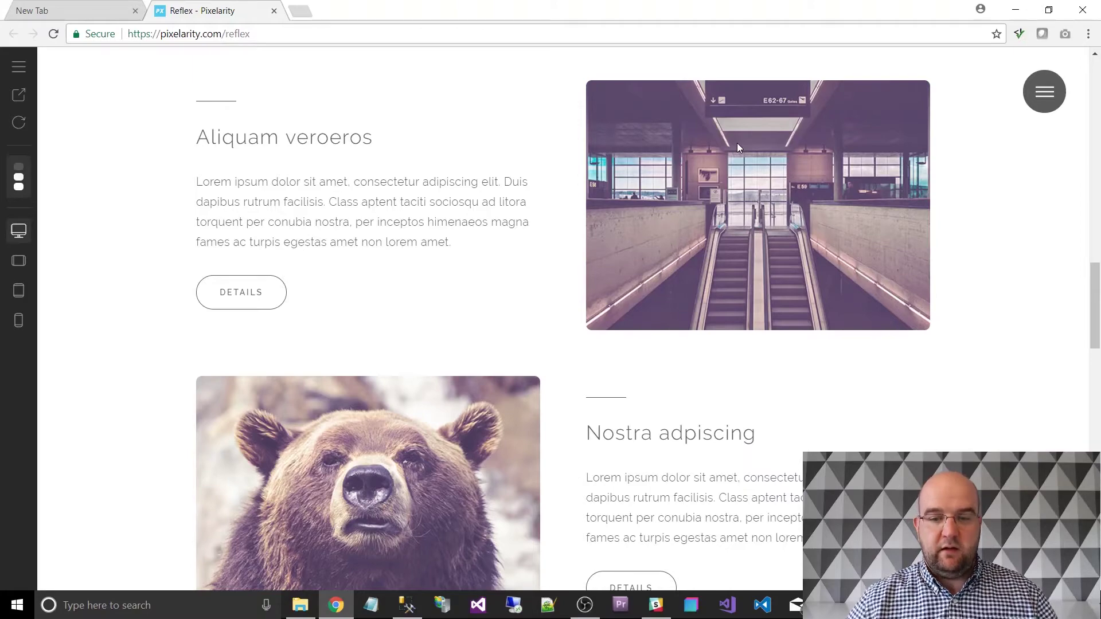
pyautogui.scroll(-9, 923, 217)
pyautogui.scroll(-15, 936, 230)
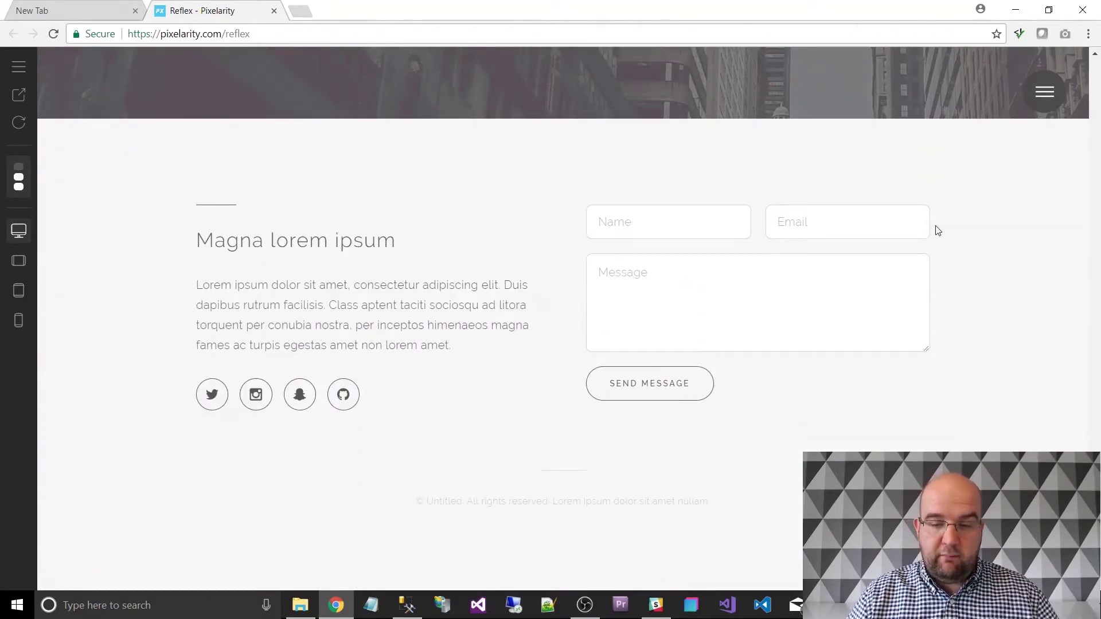
pyautogui.scroll(12, 938, 230)
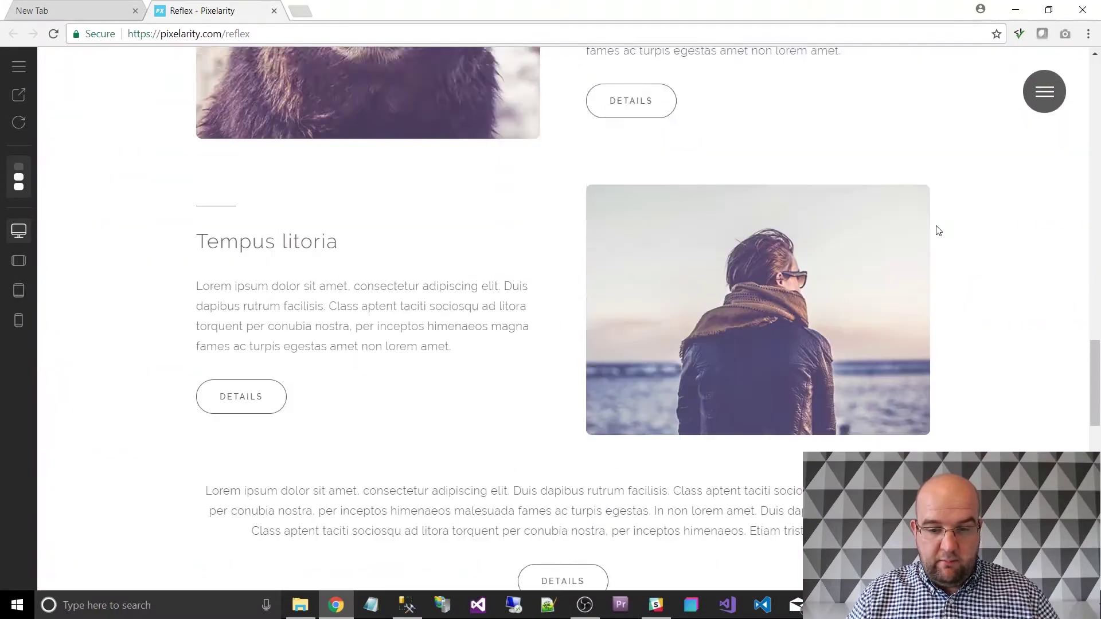
pyautogui.scroll(17, 935, 230)
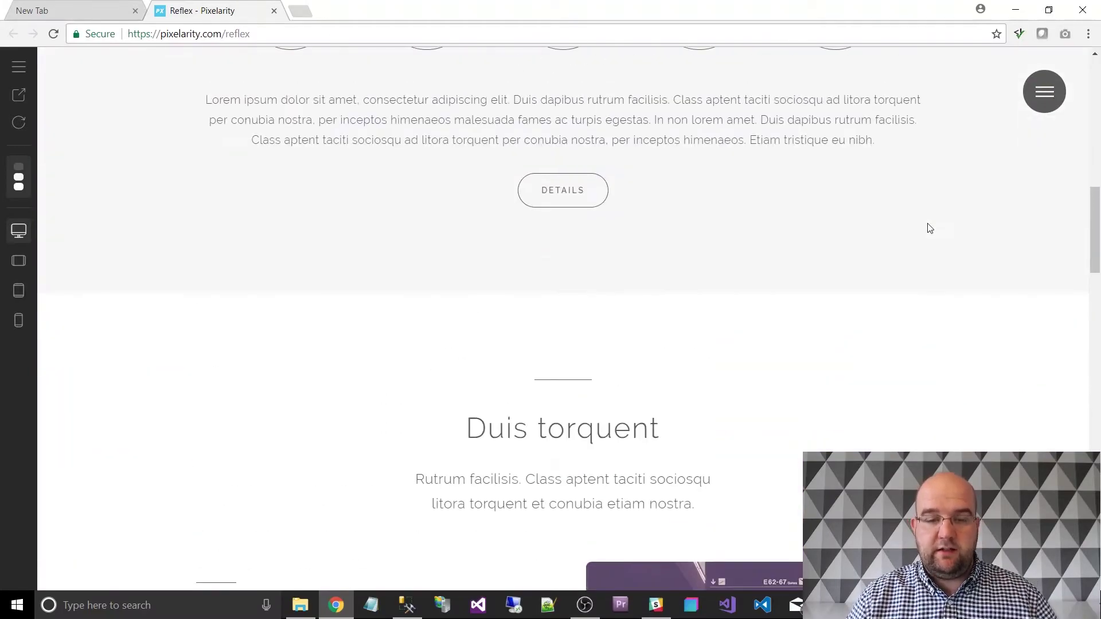
pyautogui.scroll(12, 930, 228)
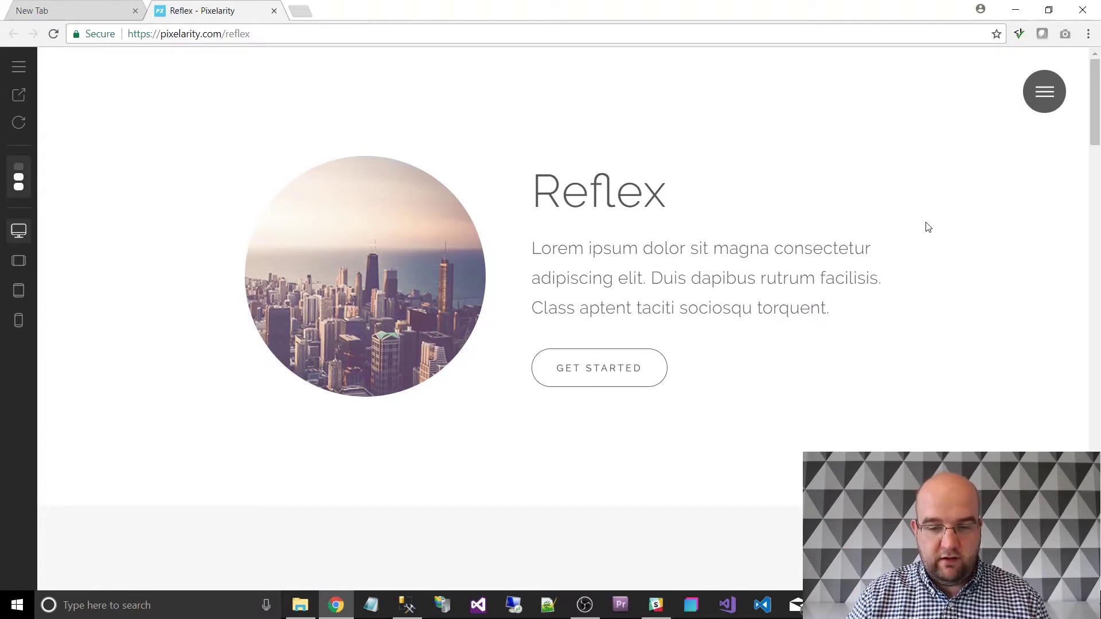
# Pick the Generic page layout from the sidebar, then view it full width down to the contact form.
pyautogui.click(22, 69)
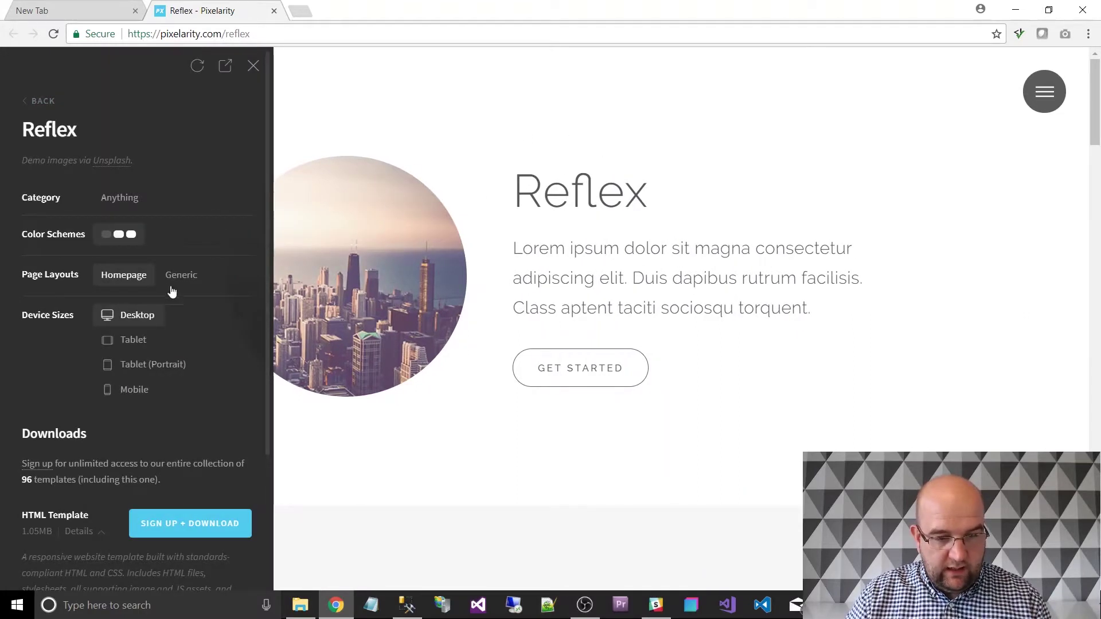
pyautogui.click(253, 66)
pyautogui.scroll(-10, 755, 247)
pyautogui.scroll(-10, 755, 247)
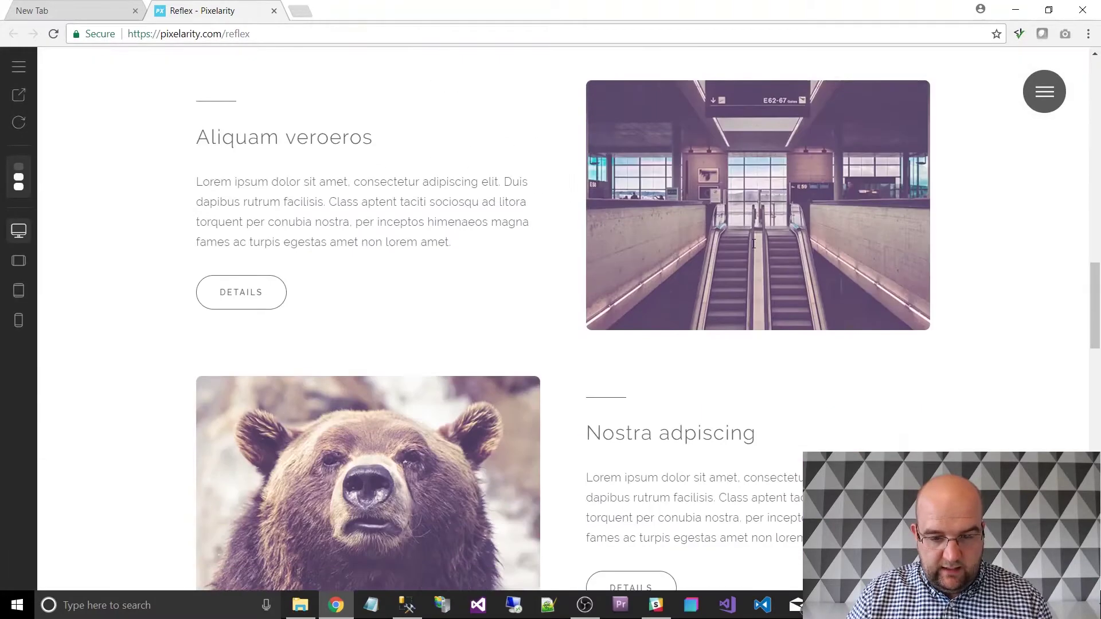
pyautogui.scroll(6, 201, 158)
pyautogui.click(18, 74)
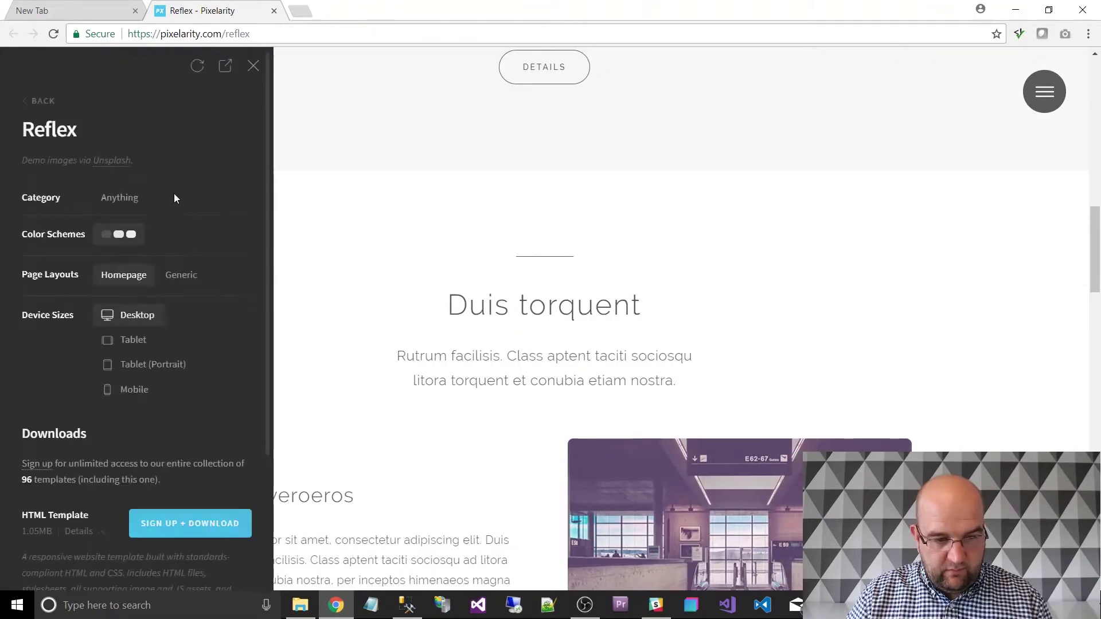
pyautogui.click(175, 278)
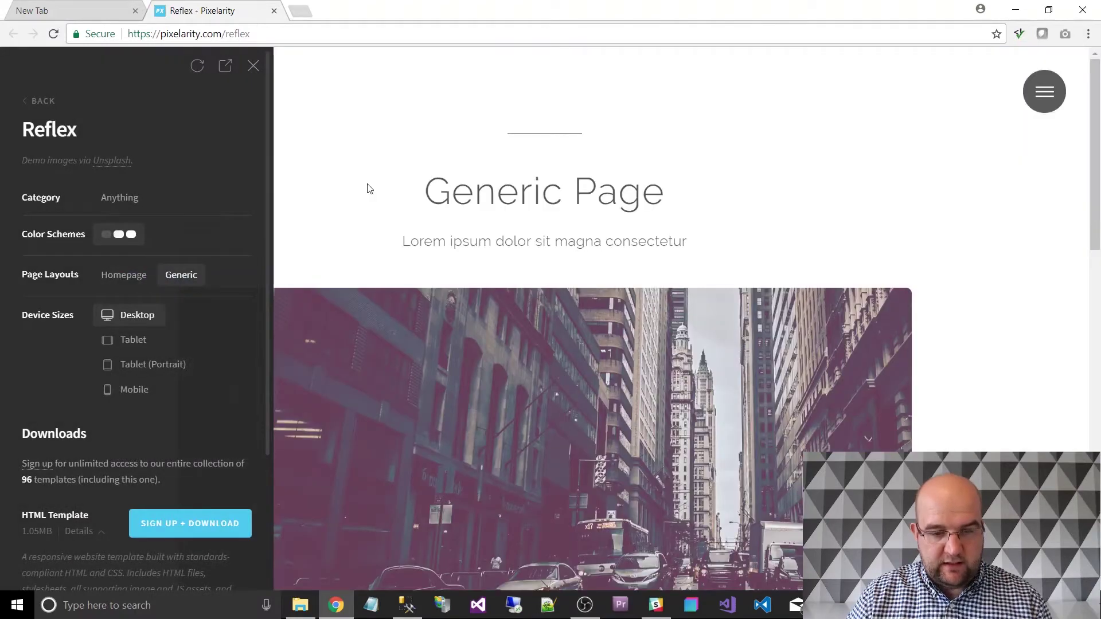
pyautogui.click(253, 66)
pyautogui.scroll(-20, 691, 206)
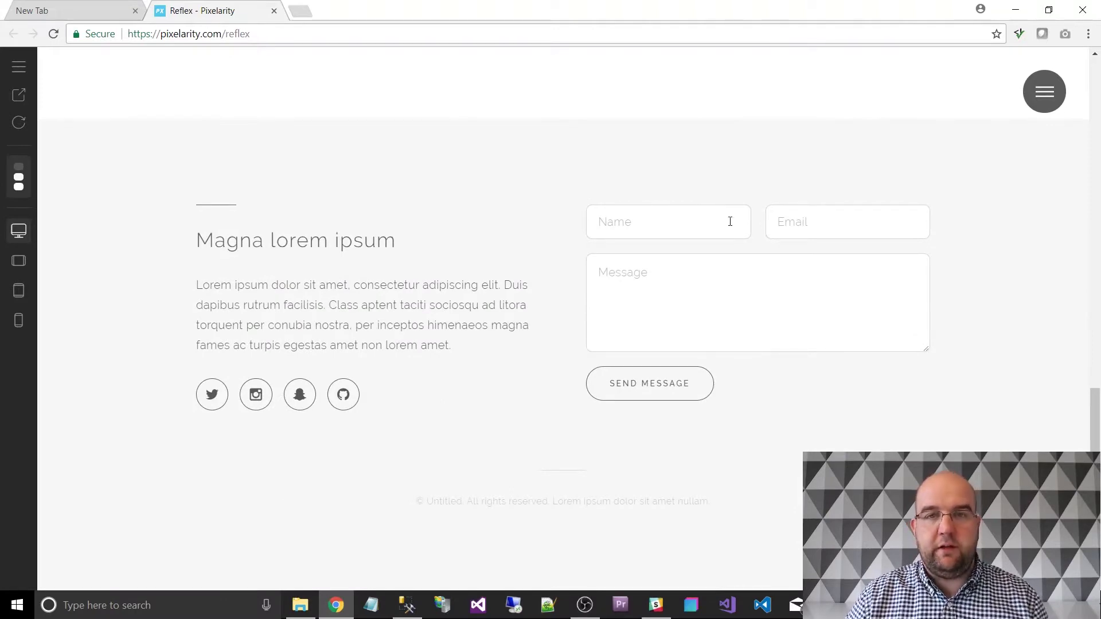
# Open the Reflex site navigation menu and go to the Elements page.
pyautogui.click(983, 102)
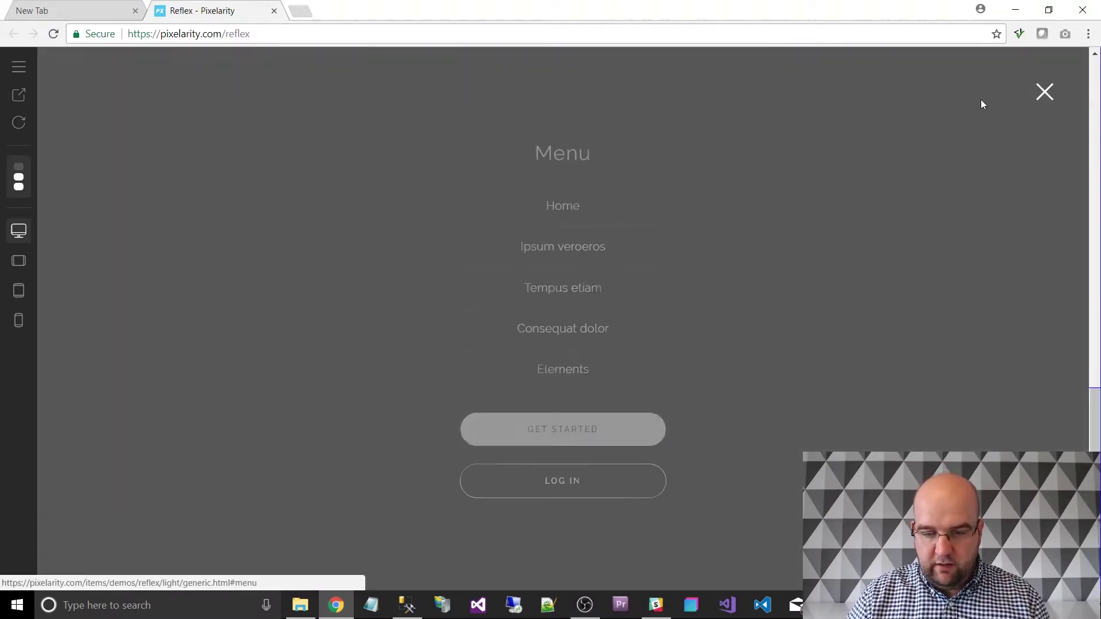
pyautogui.click(1046, 94)
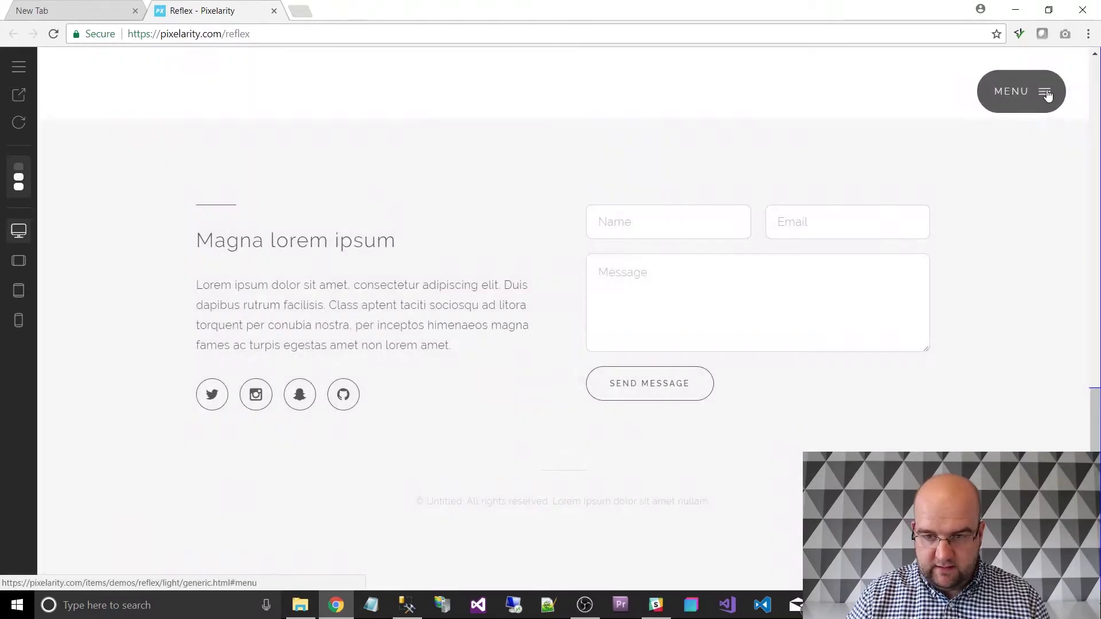
pyautogui.click(1046, 94)
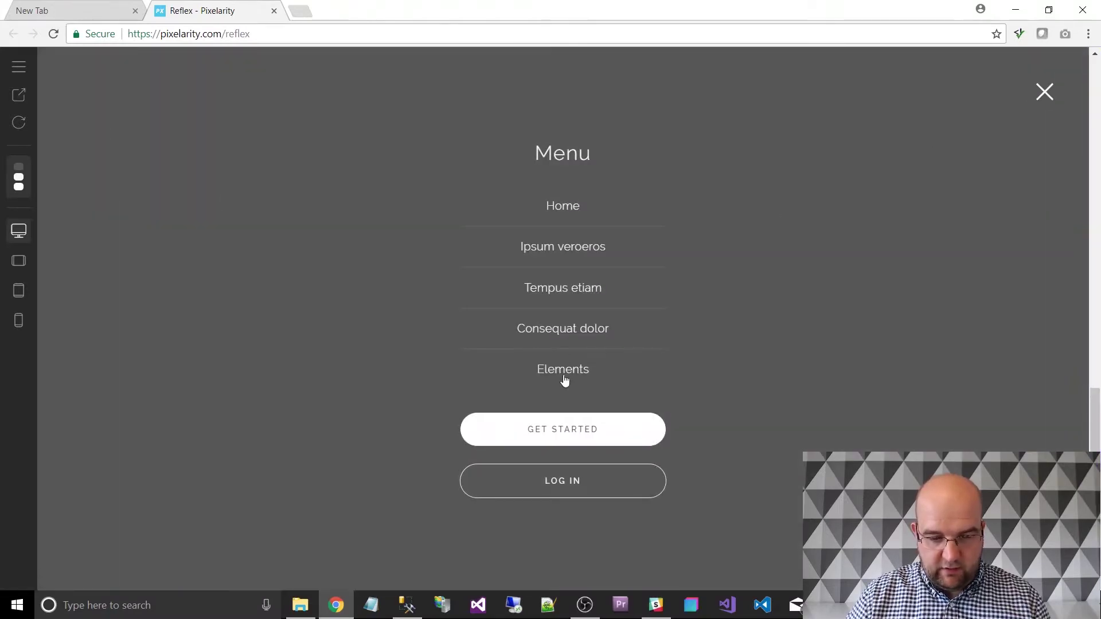
pyautogui.click(564, 379)
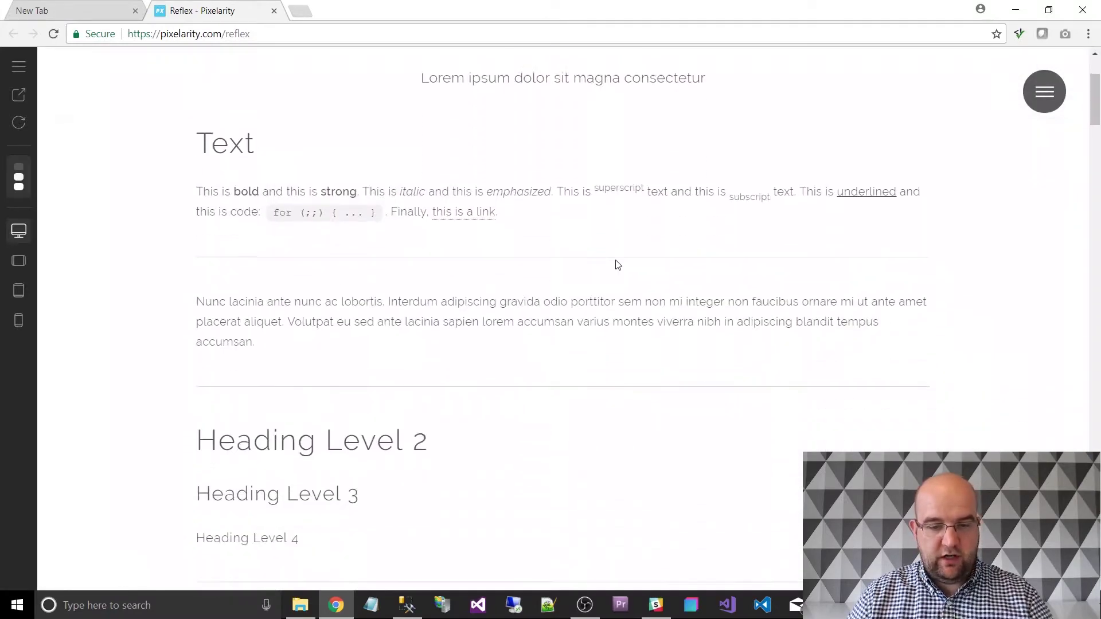
# Scroll through the Elements page's text, lists, tables, form and image grids, then back up.
pyautogui.scroll(-1, 467, 221)
pyautogui.scroll(-4, 505, 223)
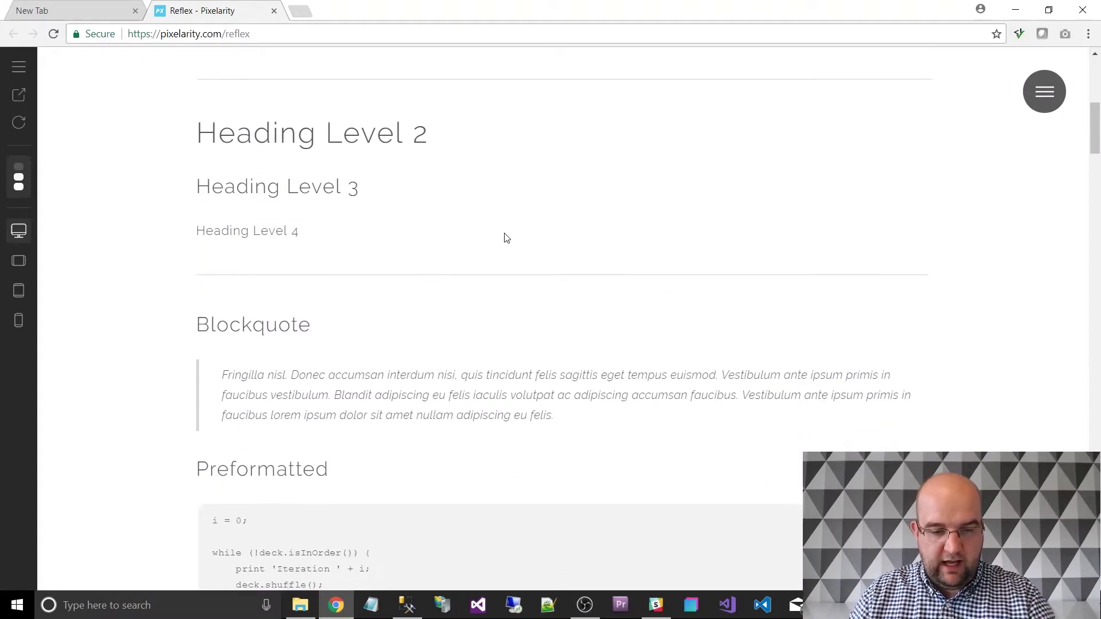
pyautogui.scroll(-8, 507, 241)
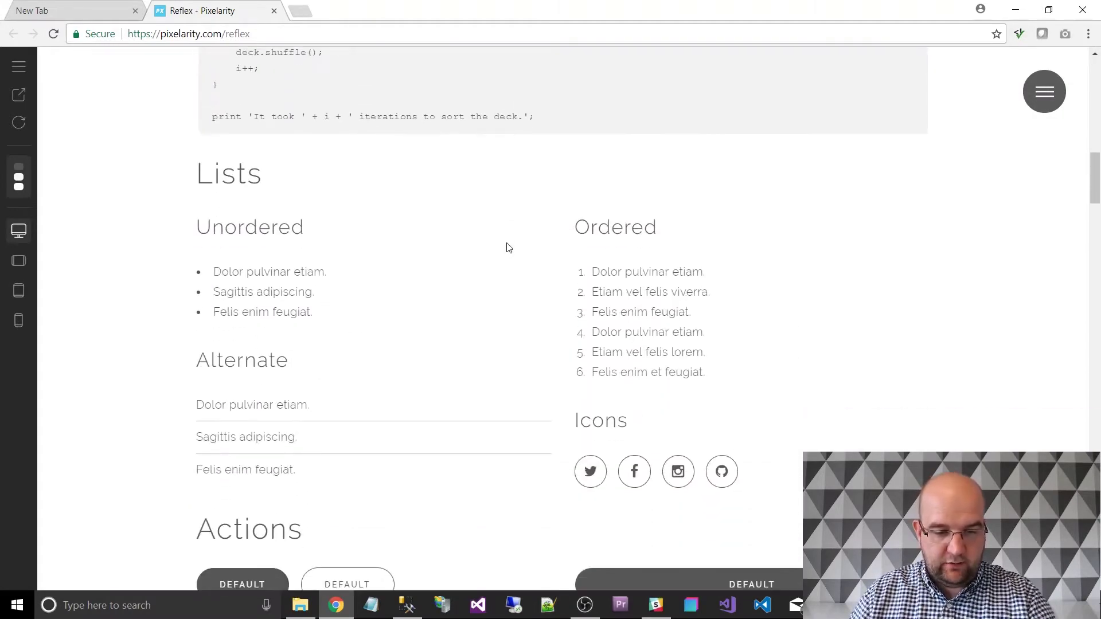
pyautogui.scroll(-15, 507, 247)
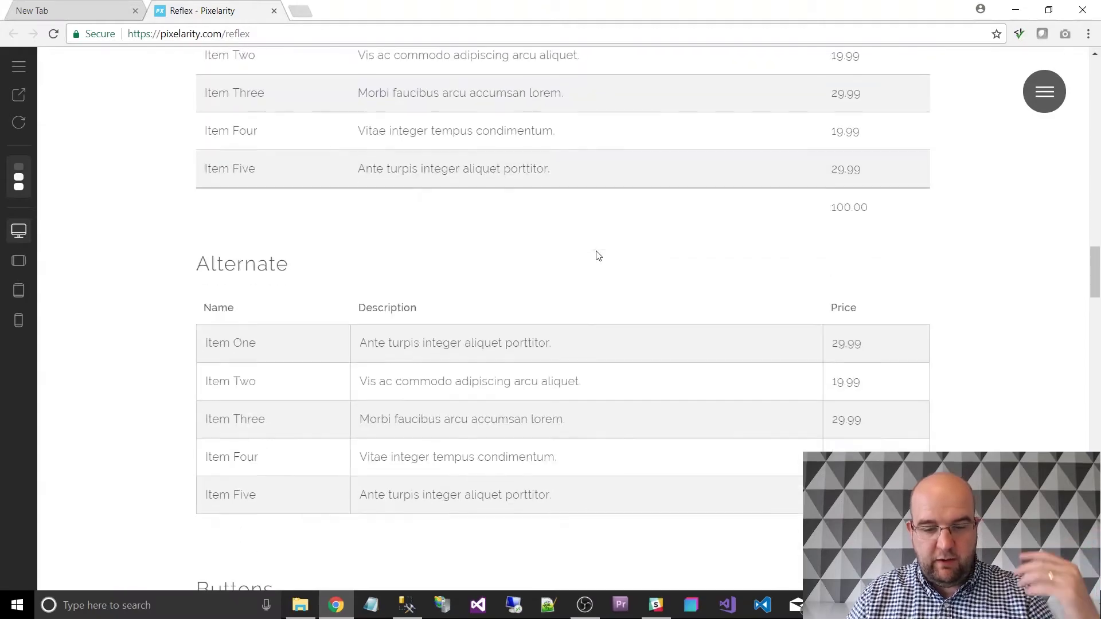
pyautogui.scroll(-6, 597, 255)
pyautogui.scroll(-10, 597, 255)
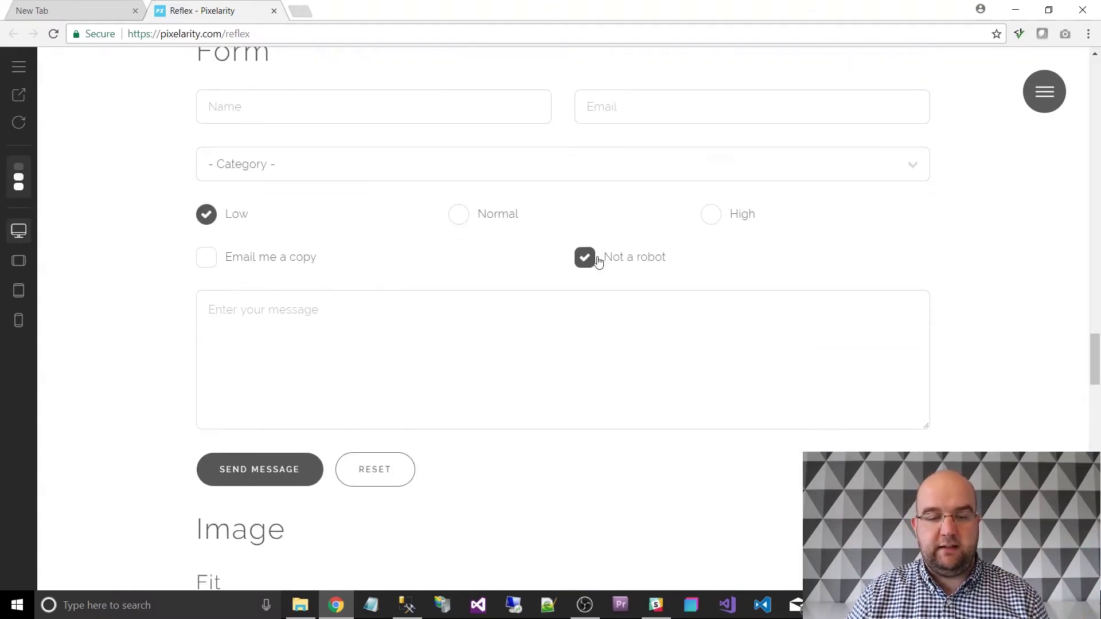
pyautogui.scroll(-9, 596, 257)
pyautogui.scroll(-7, 596, 258)
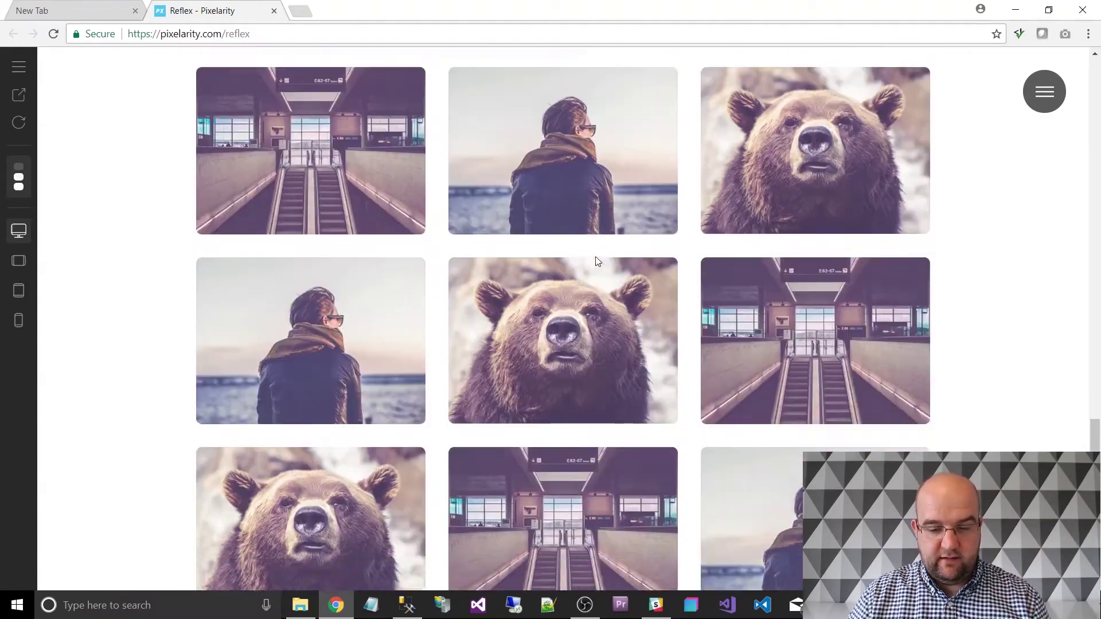
pyautogui.scroll(-20, 596, 261)
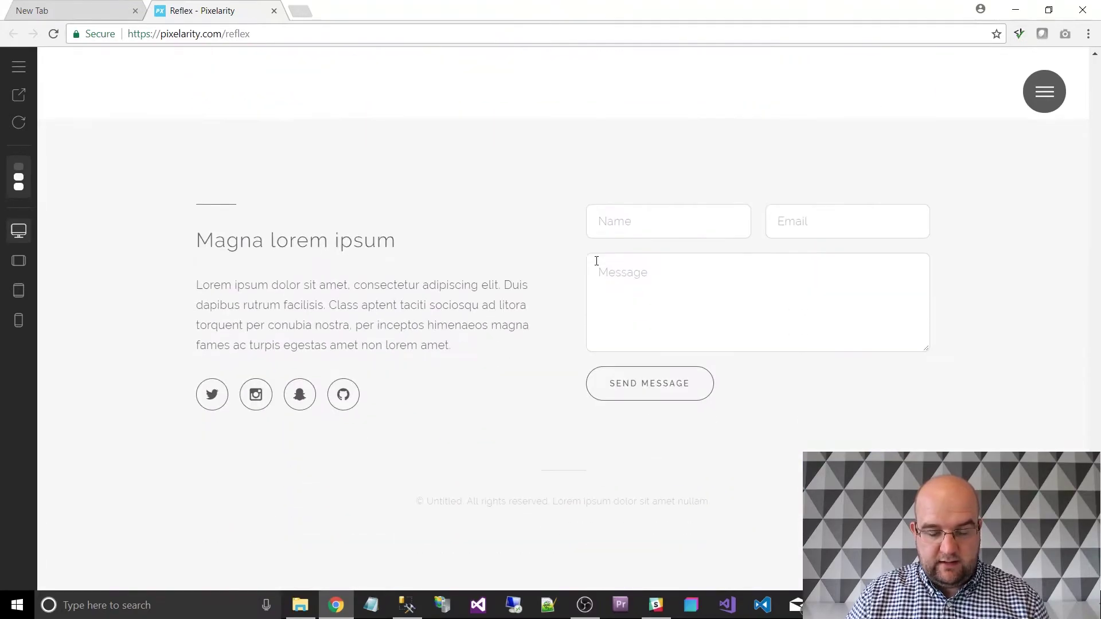
pyautogui.scroll(20, 596, 261)
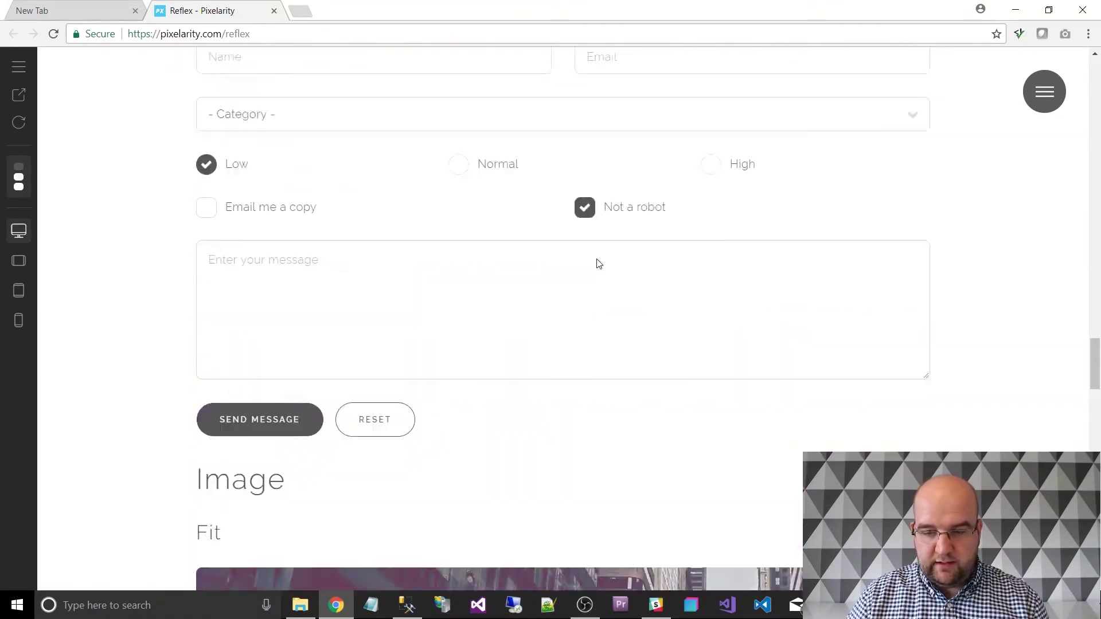
pyautogui.scroll(20, 597, 263)
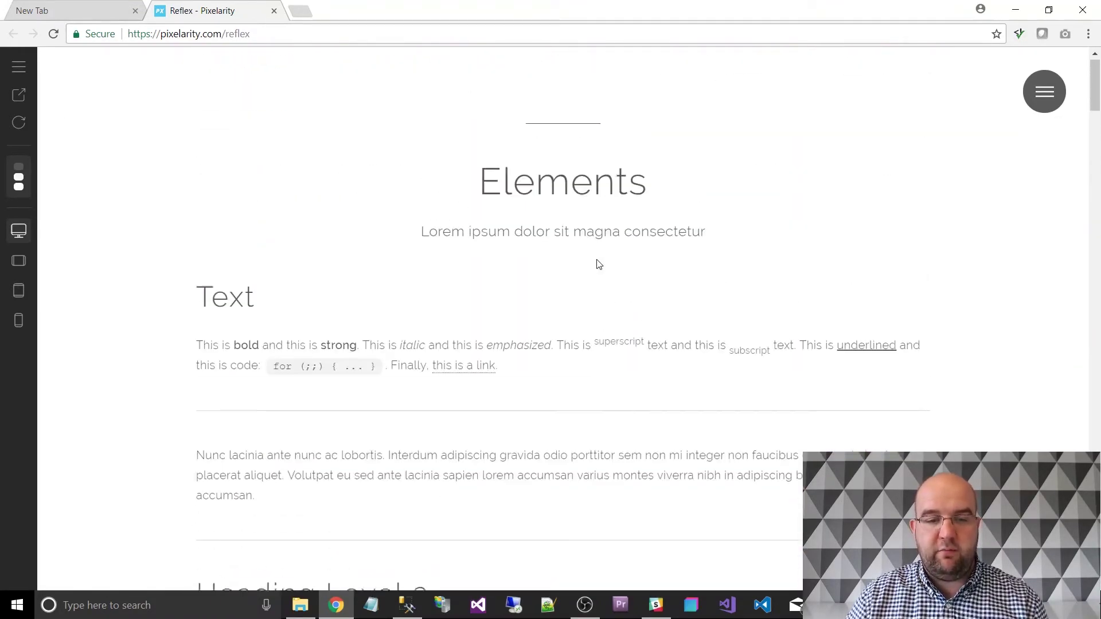
pyautogui.scroll(1, 596, 262)
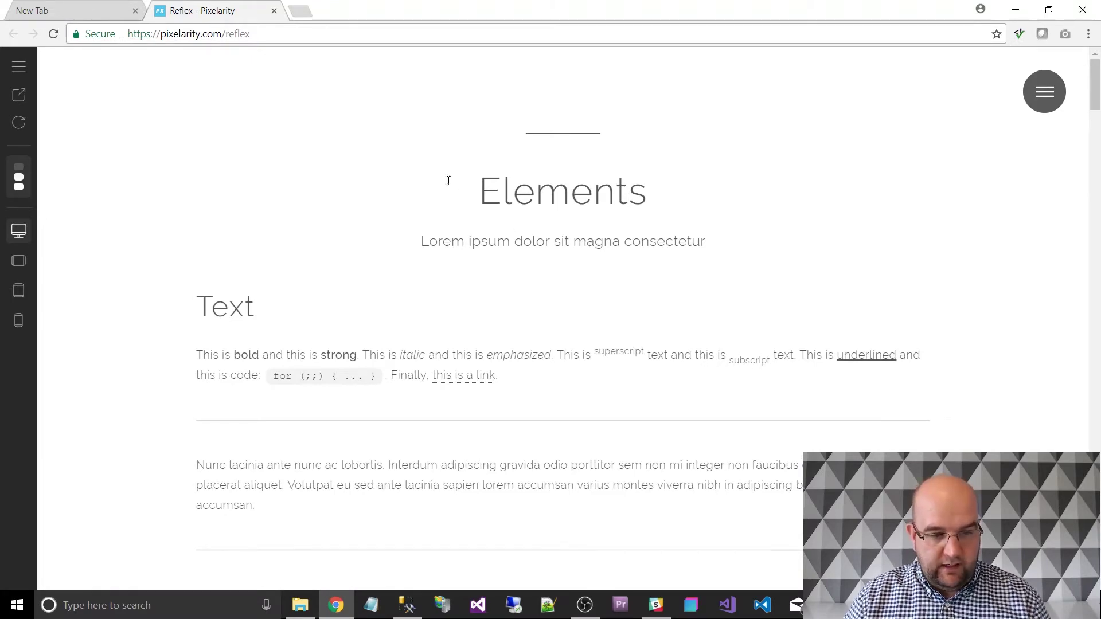
# Switch the preview's device size through Tablet and Tablet (Portrait) to Mobile.
pyautogui.click(19, 67)
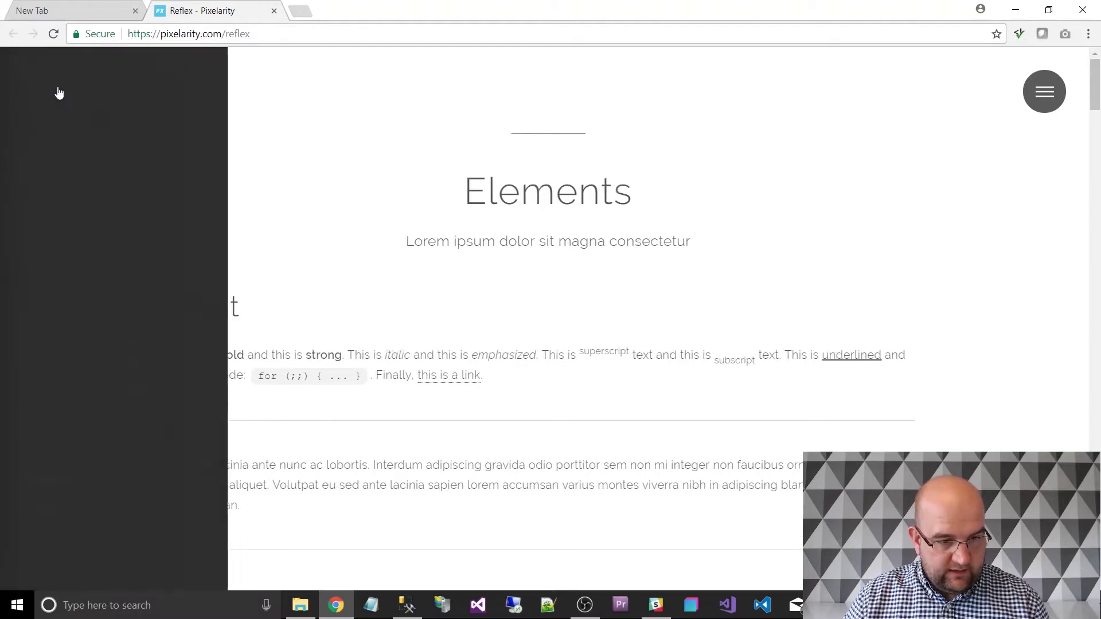
pyautogui.click(128, 340)
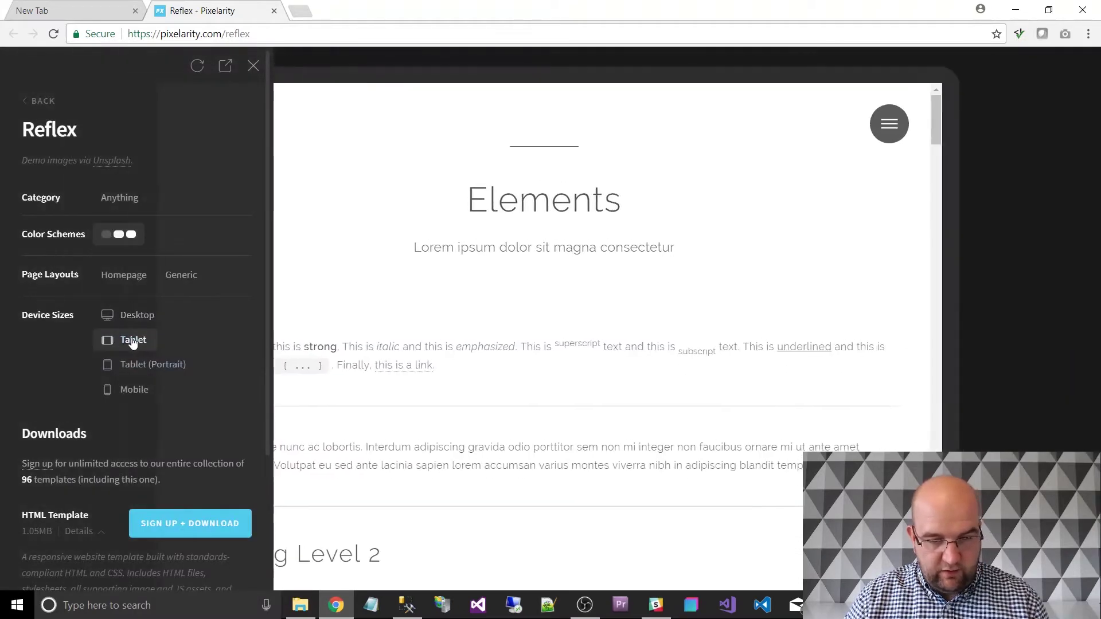
pyautogui.click(136, 316)
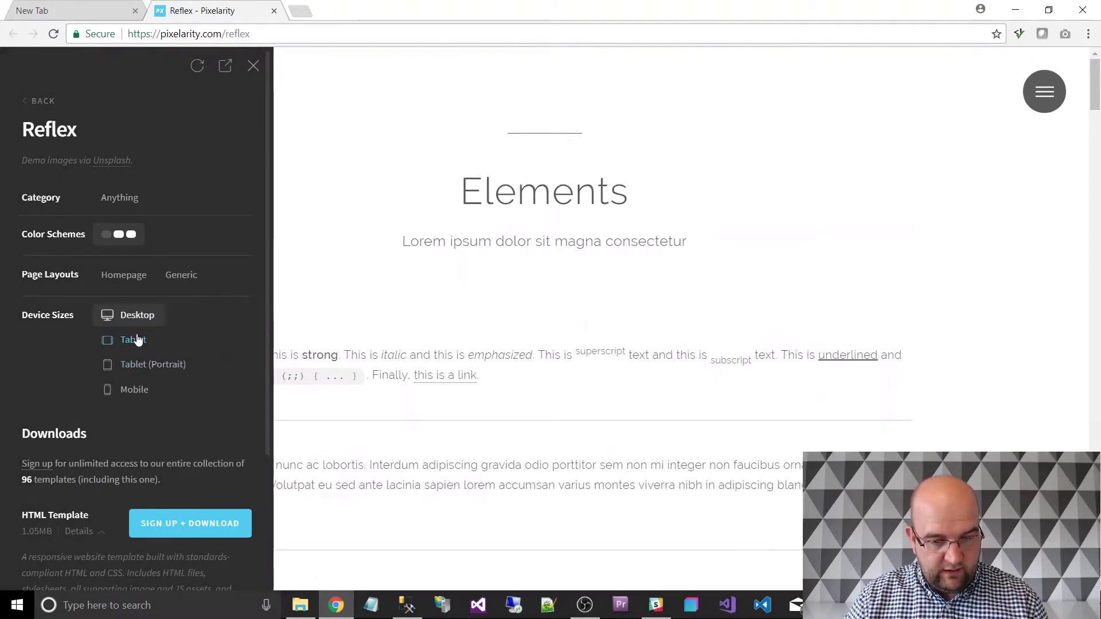
pyautogui.click(138, 347)
pyautogui.click(140, 364)
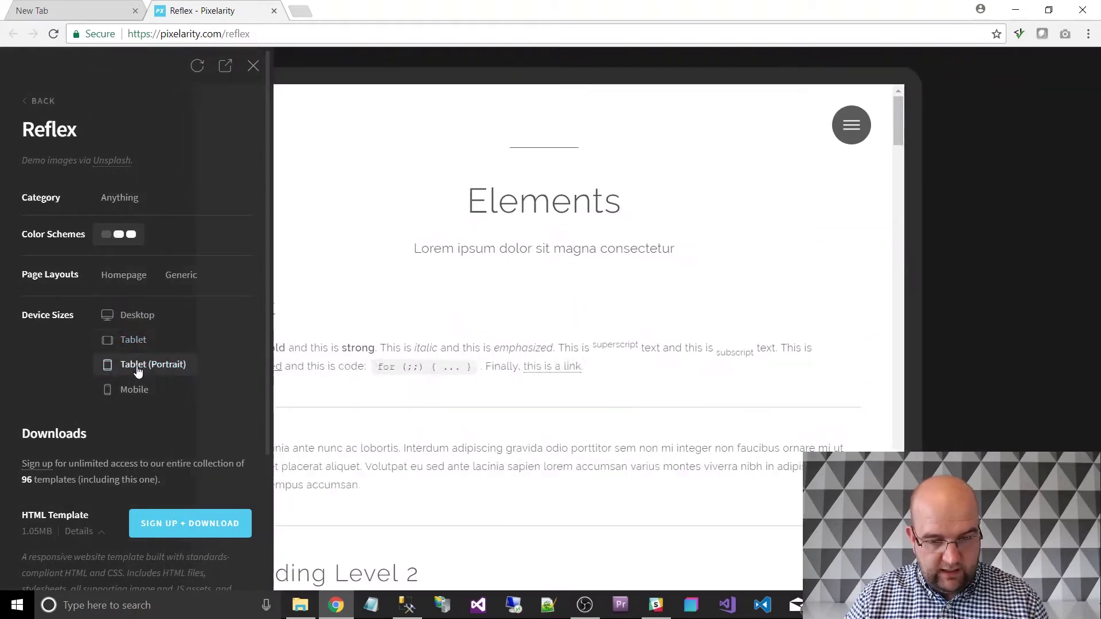
pyautogui.click(139, 391)
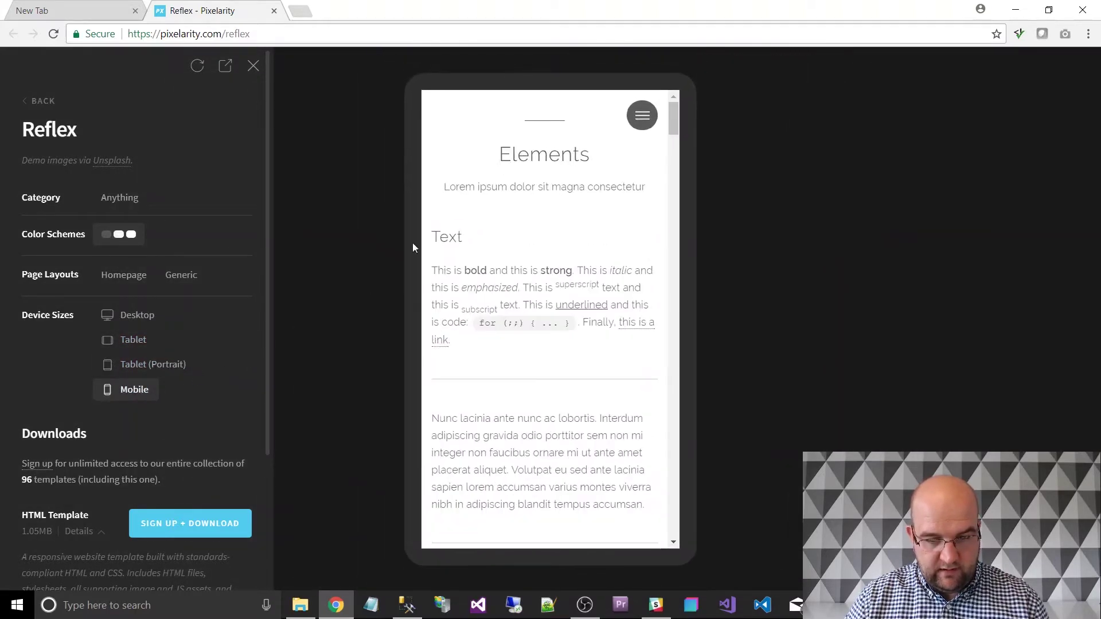
# Go to the homepage in the mobile preview and scroll through its sections.
pyautogui.click(642, 115)
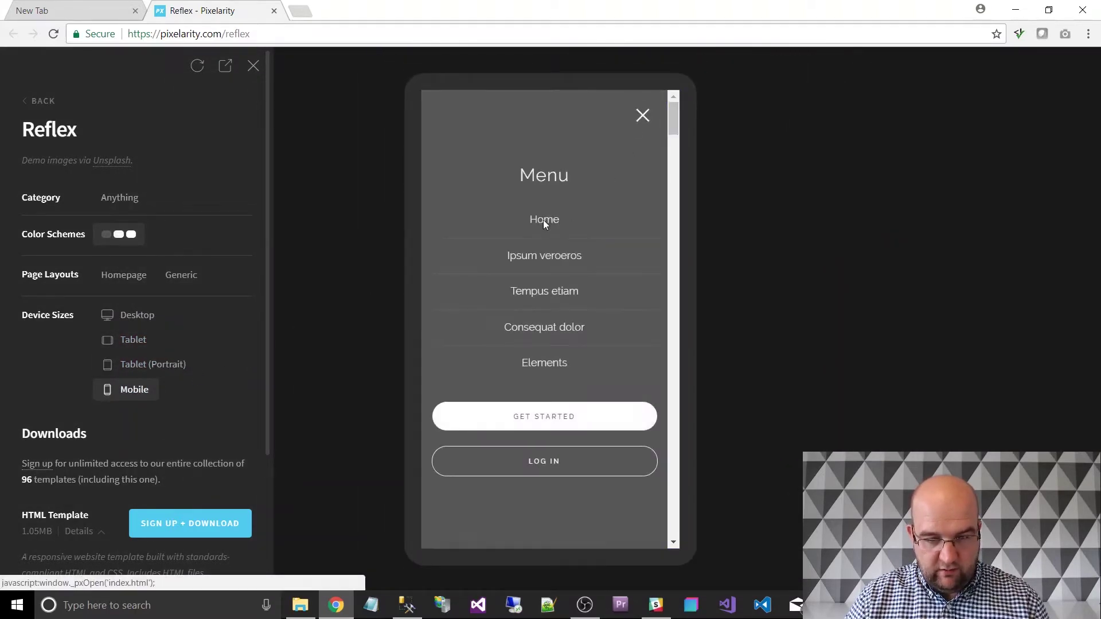
pyautogui.click(543, 219)
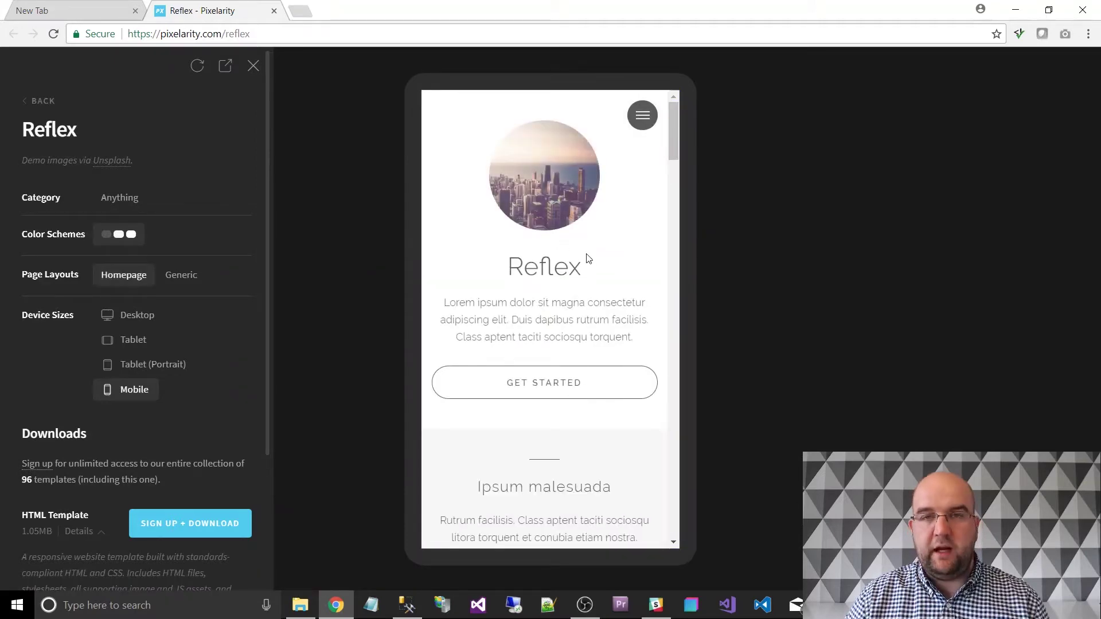
pyautogui.scroll(-15, 592, 246)
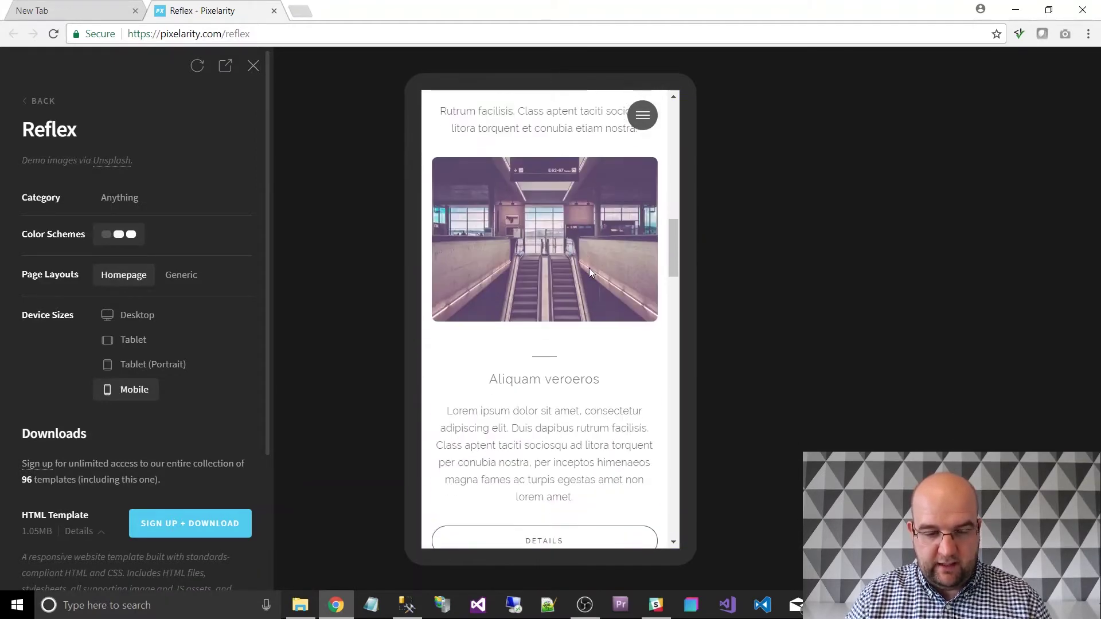
pyautogui.scroll(-15, 590, 272)
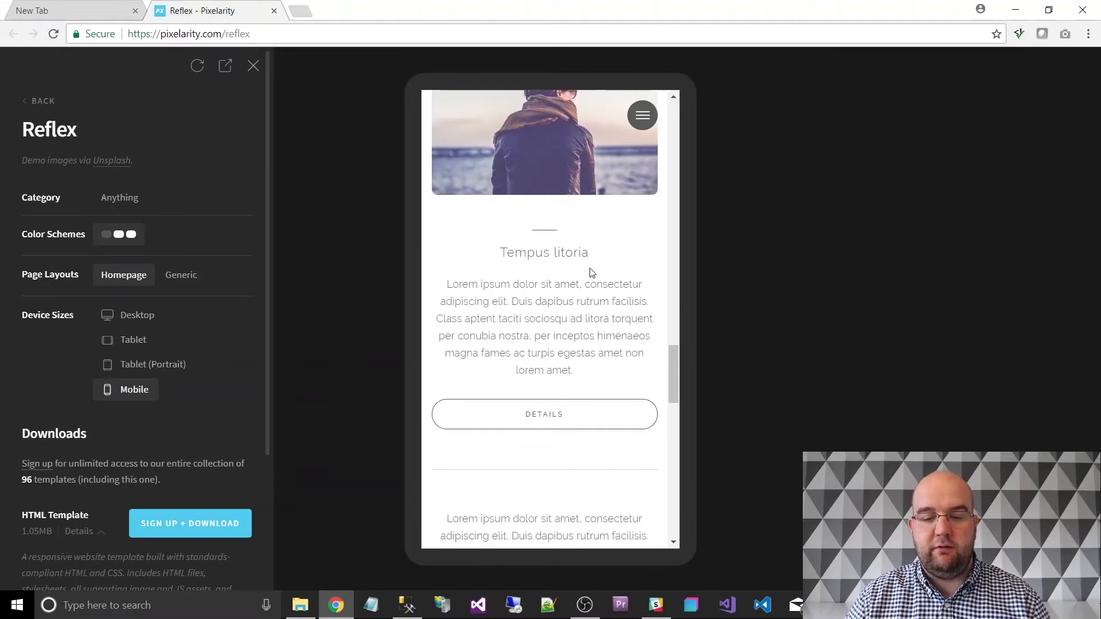
pyautogui.scroll(-8, 591, 273)
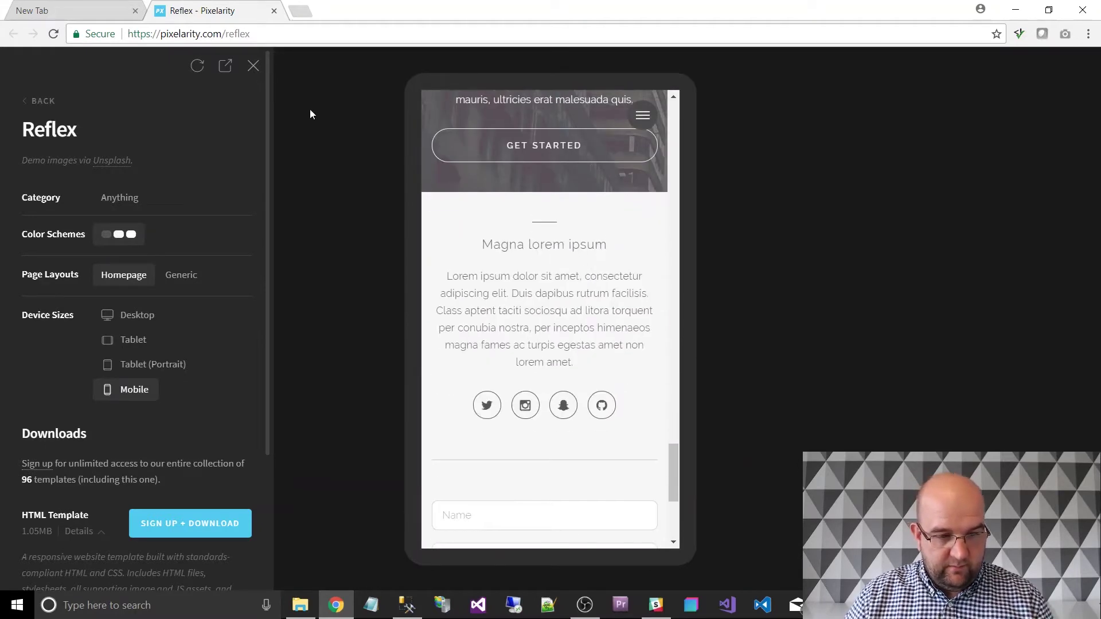
pyautogui.click(253, 66)
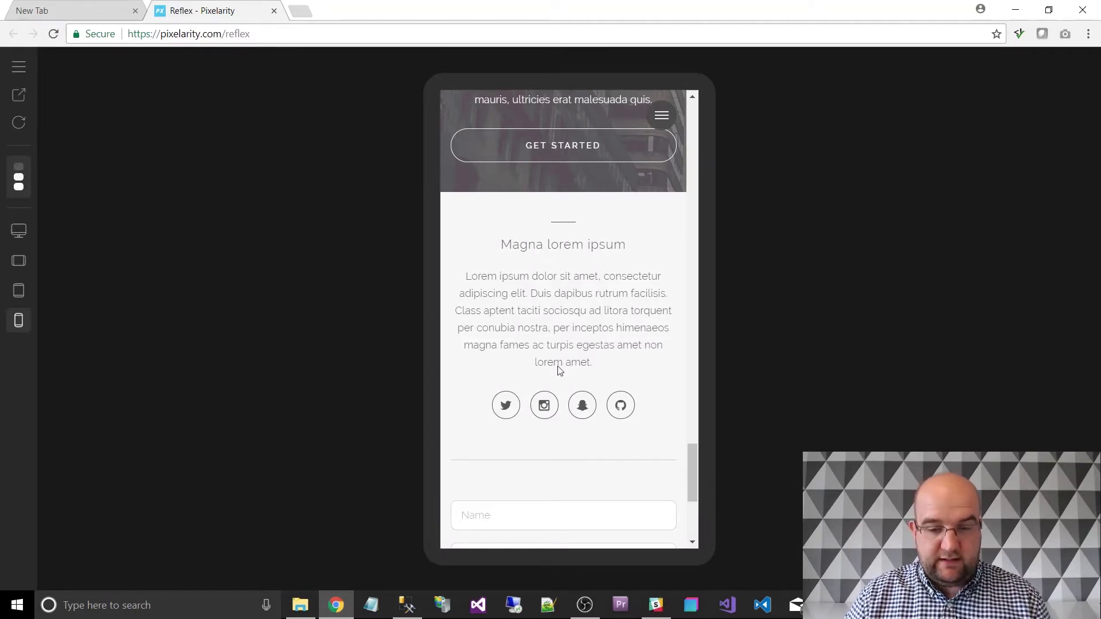
pyautogui.click(18, 67)
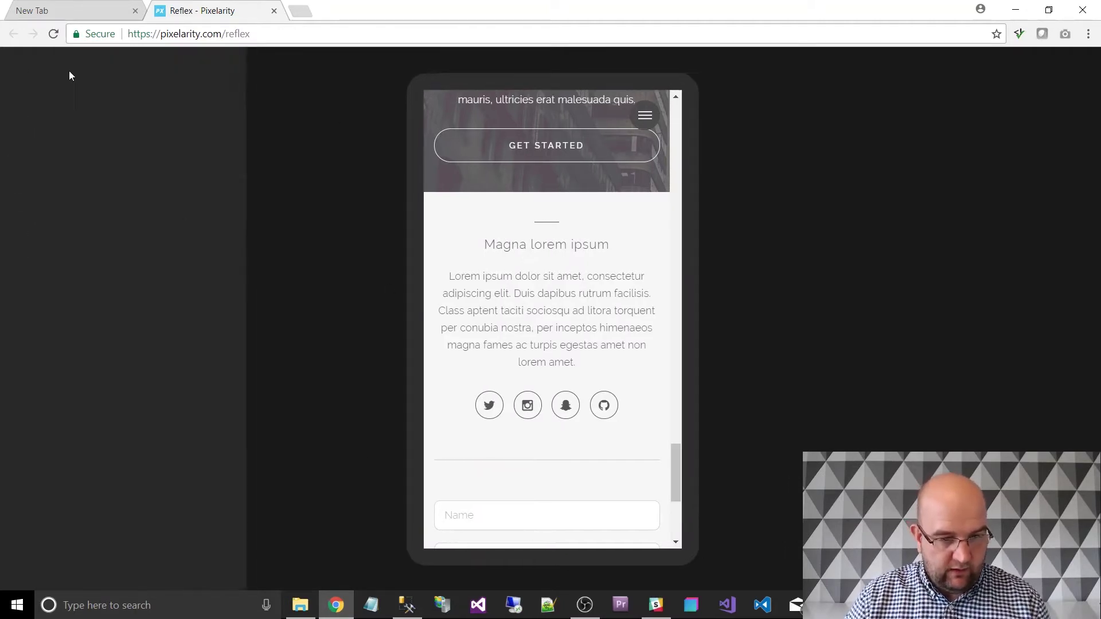
# Open the Sign Up + Download form for the HTML template, then bring up the Original HTML folder.
pyautogui.scroll(-3, 210, 504)
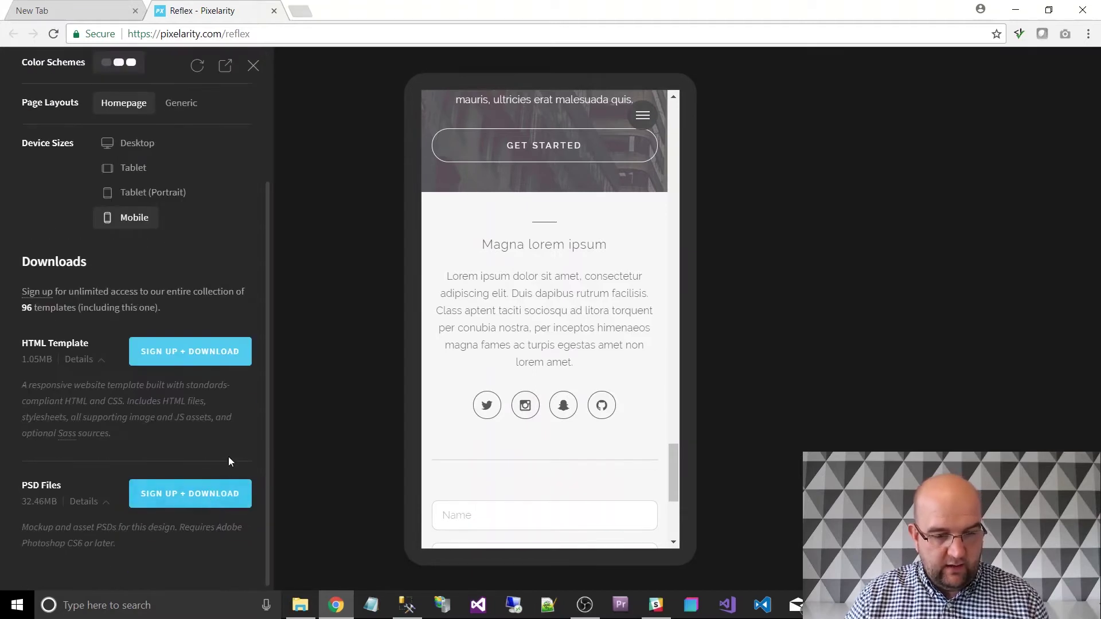
pyautogui.click(195, 352)
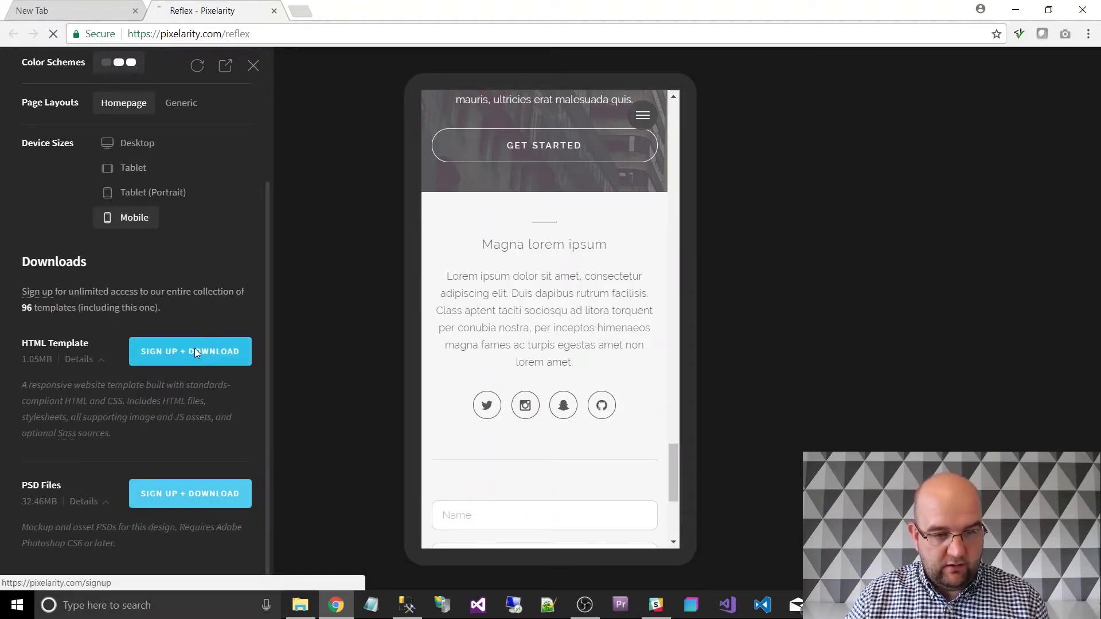
pyautogui.scroll(-10, 545, 332)
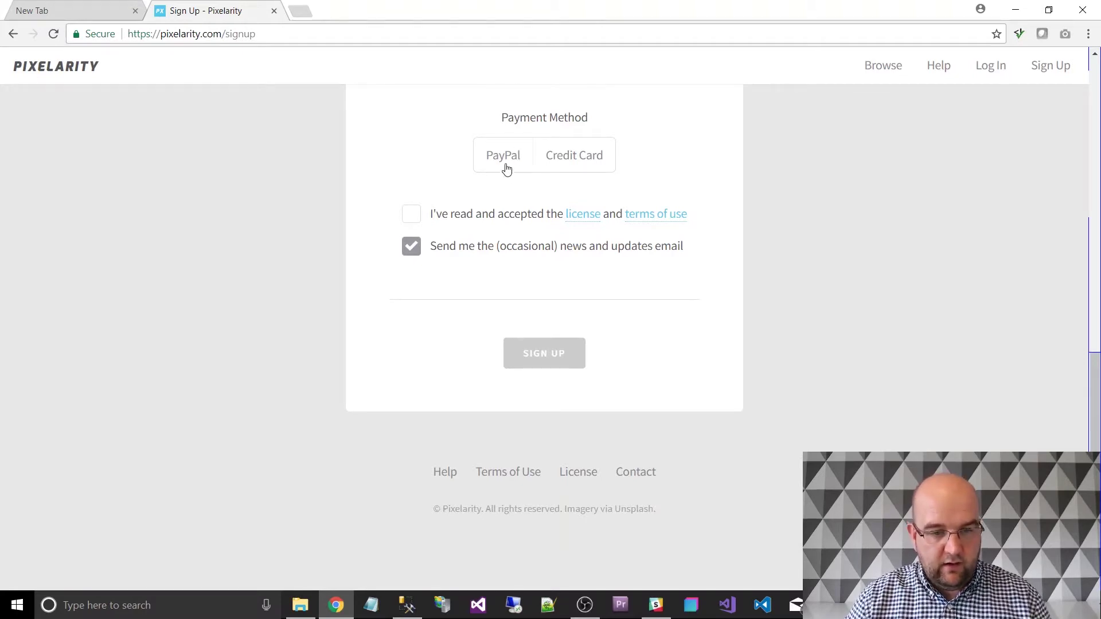
pyautogui.click(306, 612)
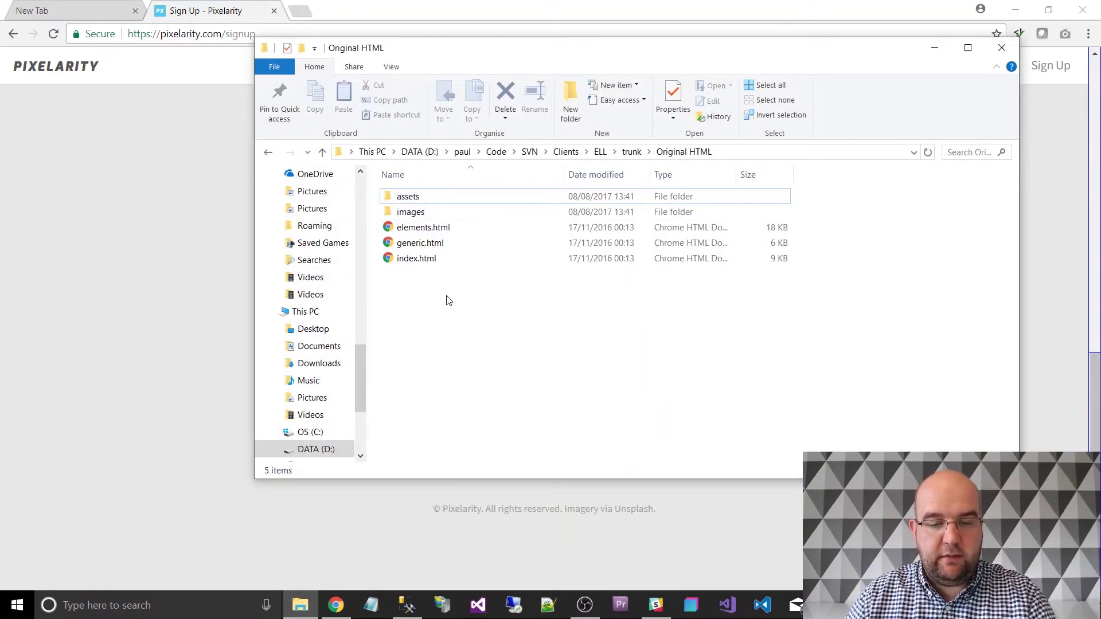
# Open the Original HTML folder's index.html in Chrome.
pyautogui.doubleClick(417, 259)
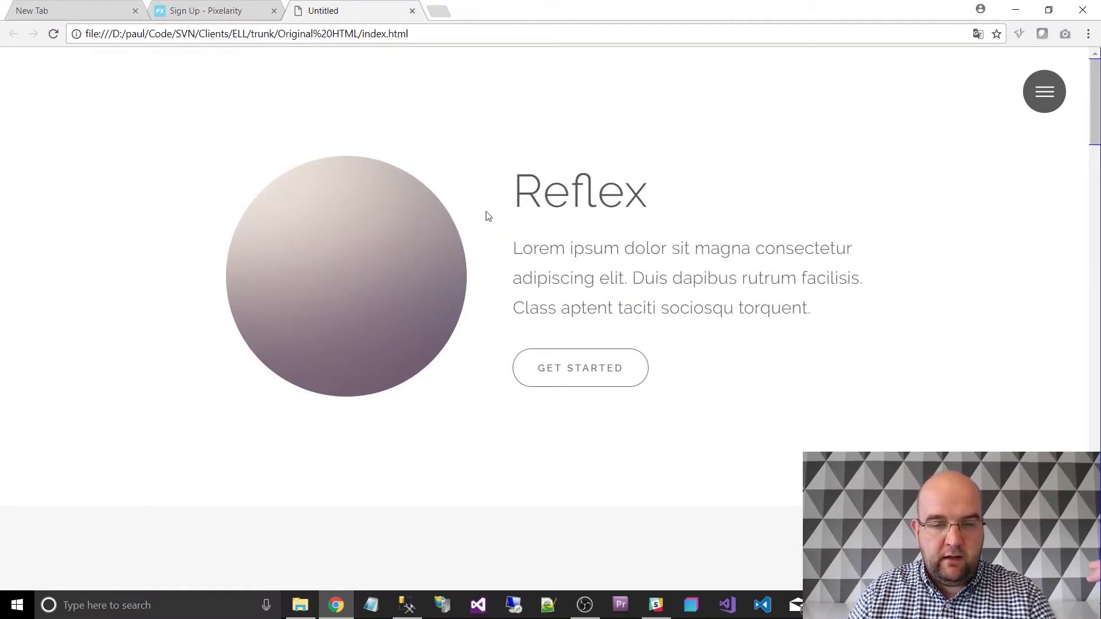
# Run a search in codeshare.co.uk's Stock Image Search Tool across the stock photo sites.
pyautogui.click(446, 11)
pyautogui.write('codeshare.co.uk')
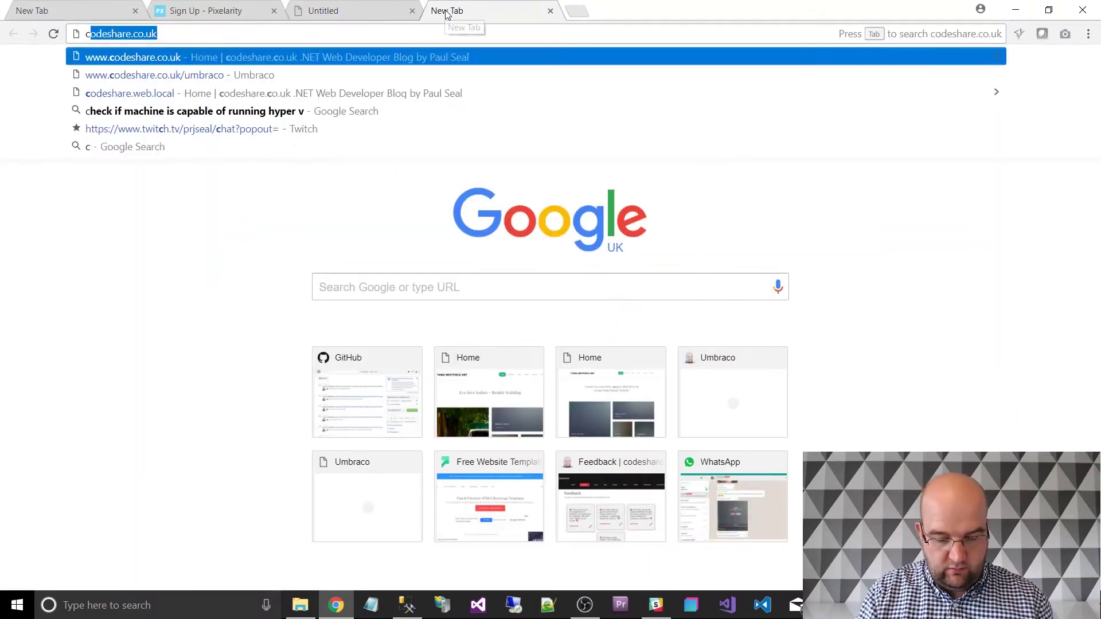
pyautogui.press('Return')
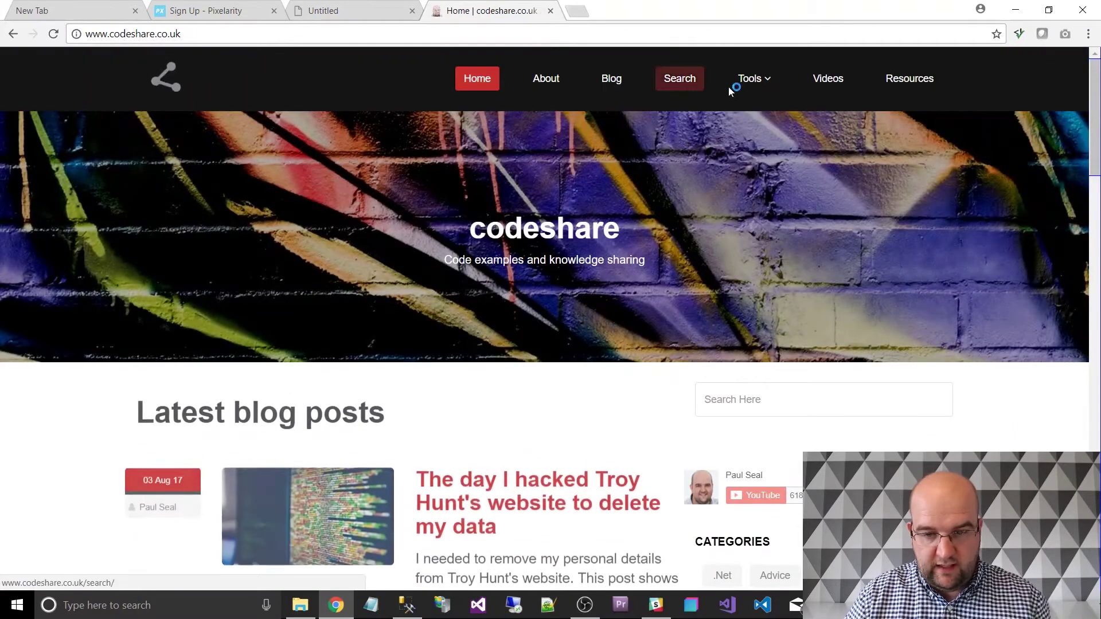
pyautogui.moveTo(768, 84)
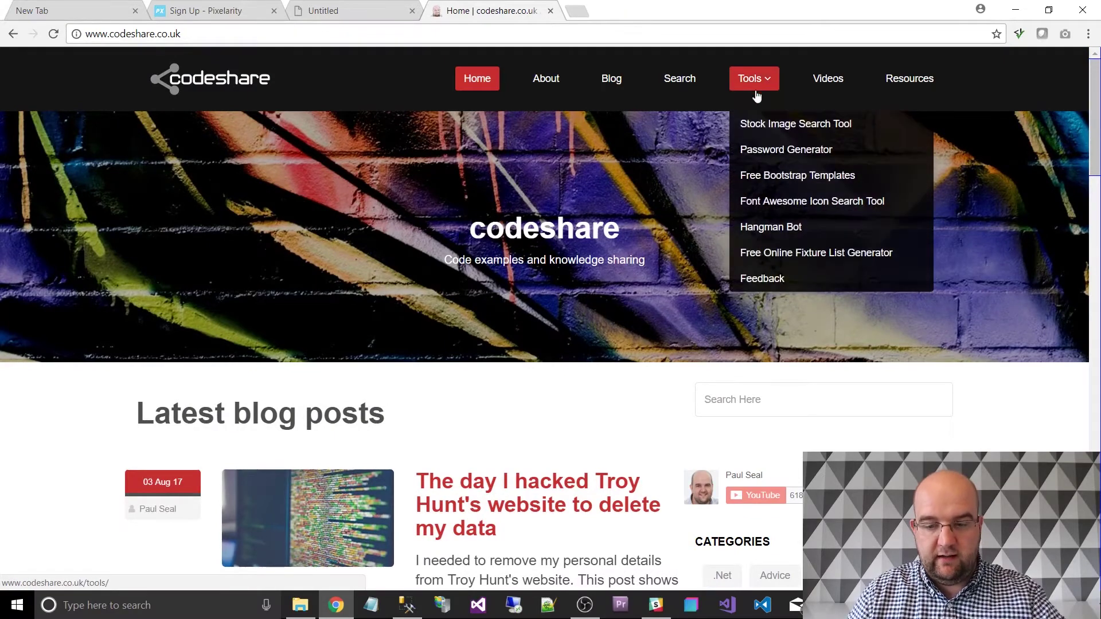
pyautogui.click(763, 126)
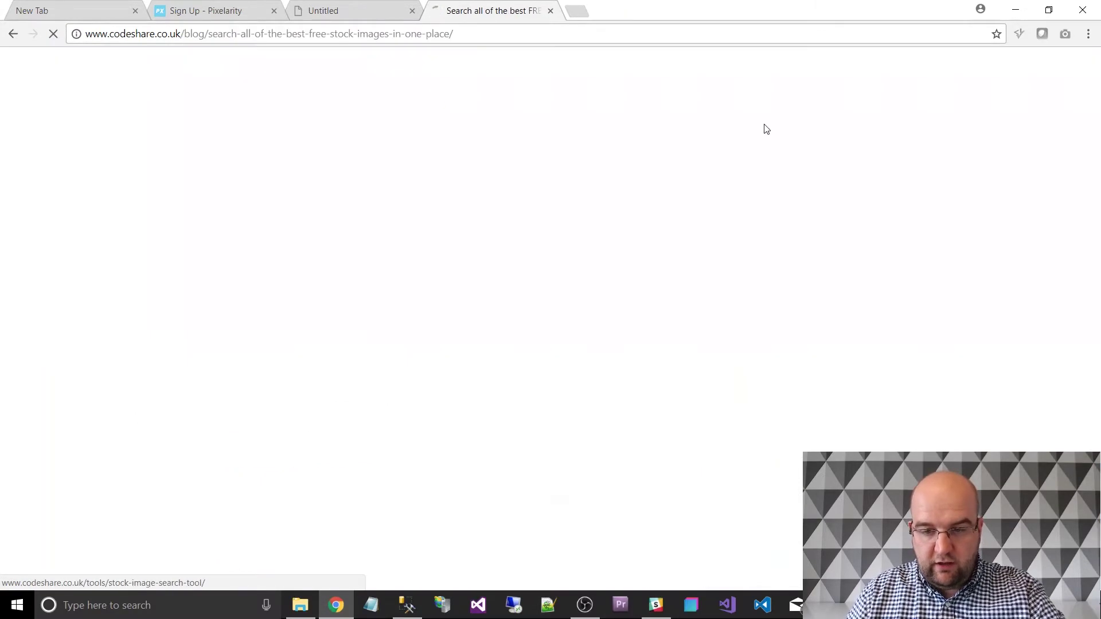
pyautogui.scroll(-6, 610, 275)
pyautogui.click(337, 425)
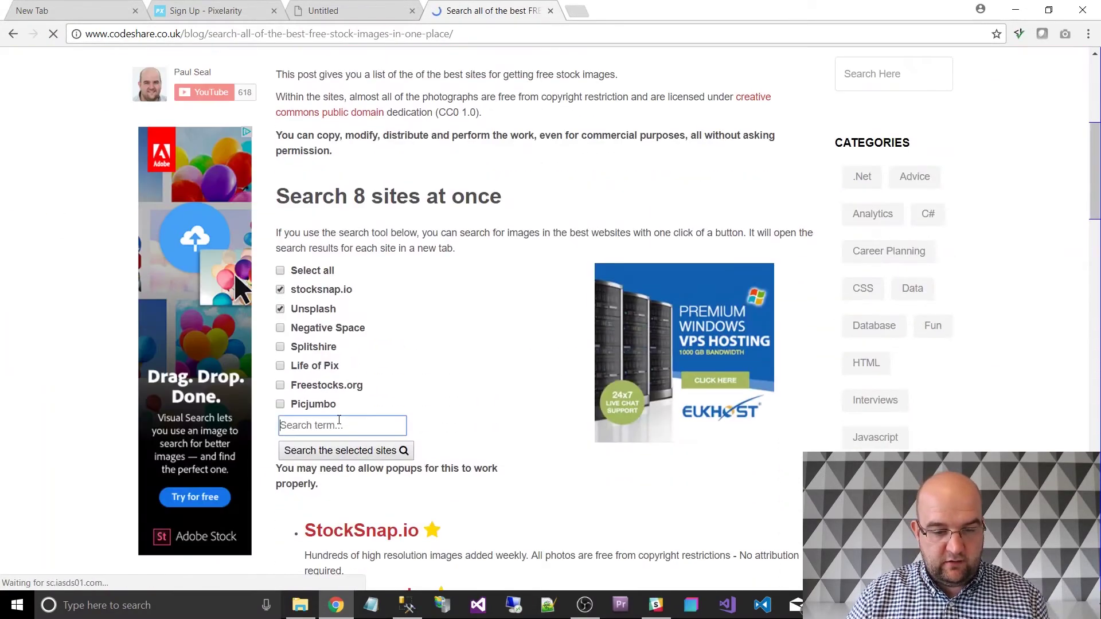
pyautogui.write('tree')
pyautogui.press('Return')
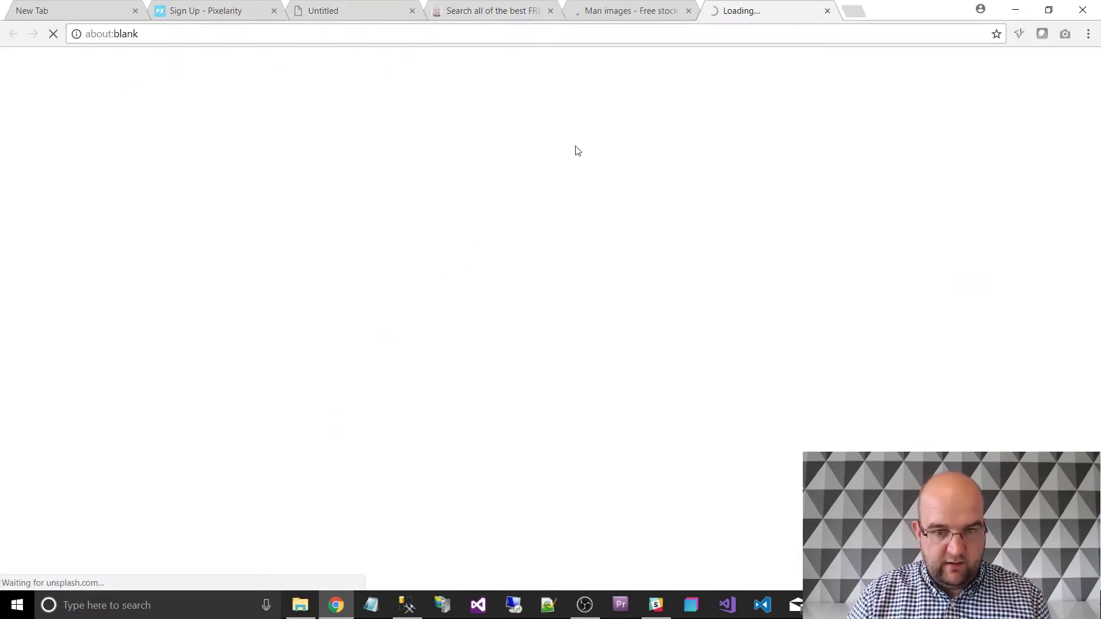
# Look over the StockSnap results, then close the Unsplash and StockSnap tabs.
pyautogui.click(635, 10)
pyautogui.scroll(-15, 647, 284)
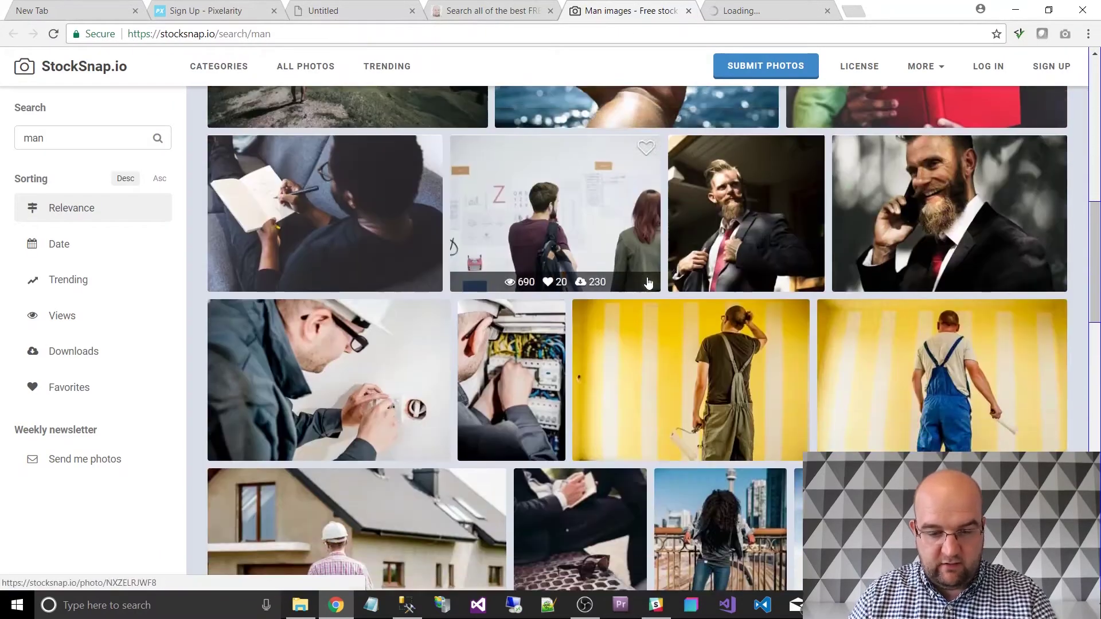
pyautogui.scroll(-15, 647, 284)
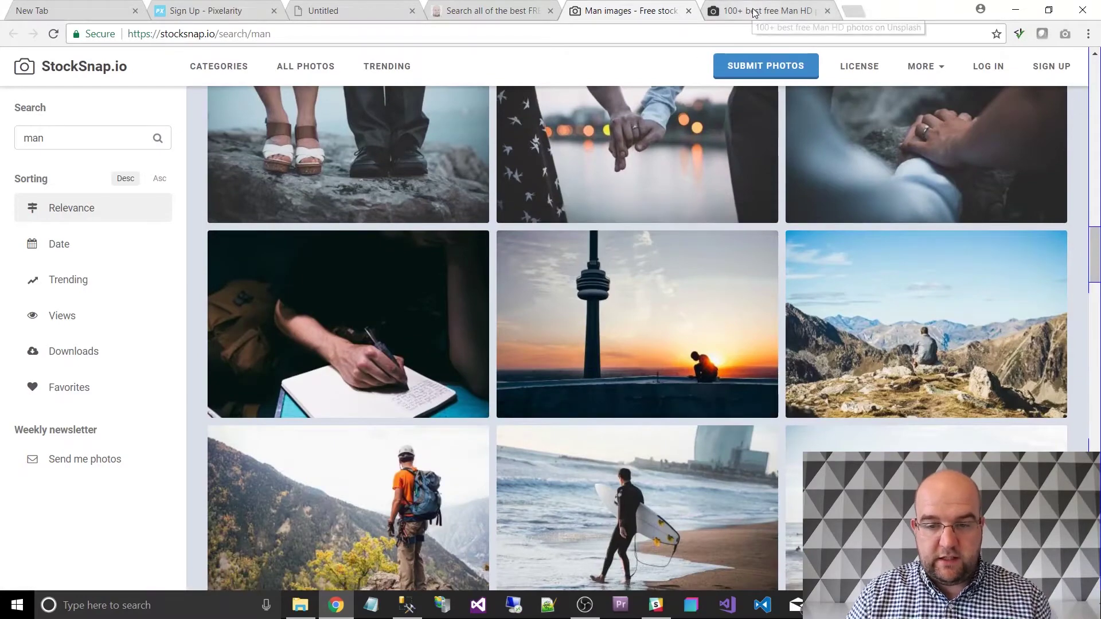
pyautogui.click(828, 10)
pyautogui.click(688, 12)
# Scroll through the local Reflex page, then switch back to the Original HTML folder.
pyautogui.click(366, 17)
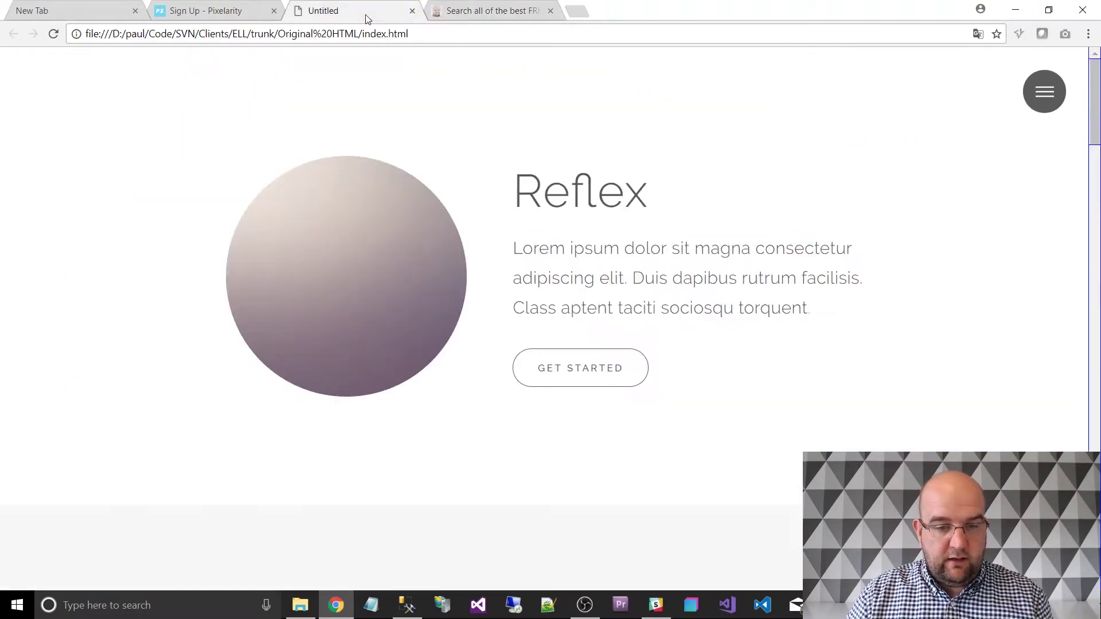
pyautogui.scroll(-15, 571, 198)
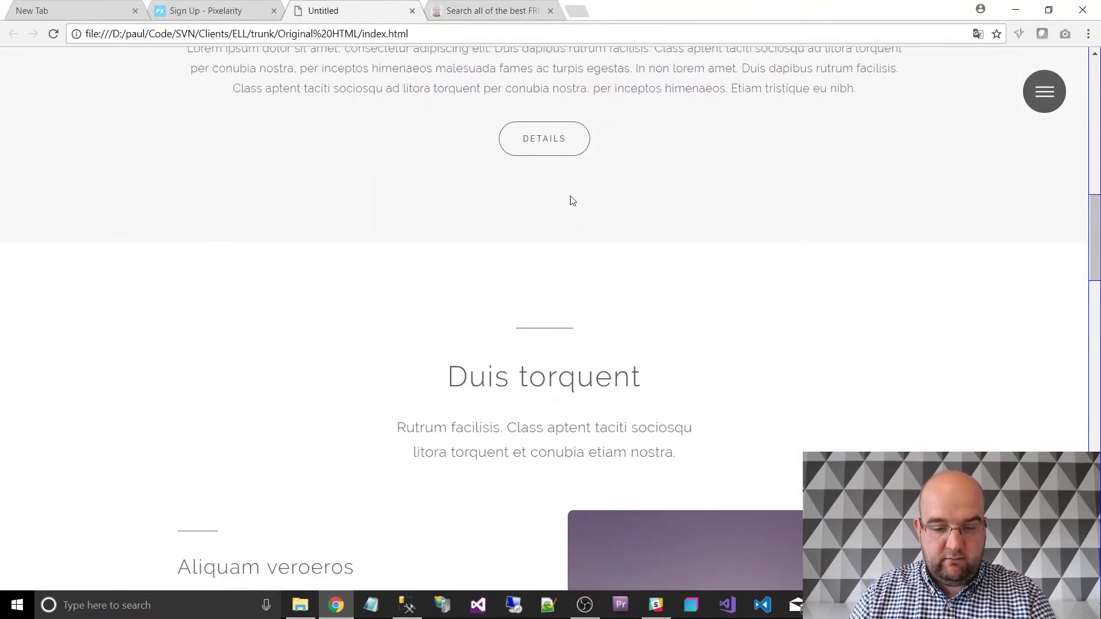
pyautogui.scroll(-7, 572, 199)
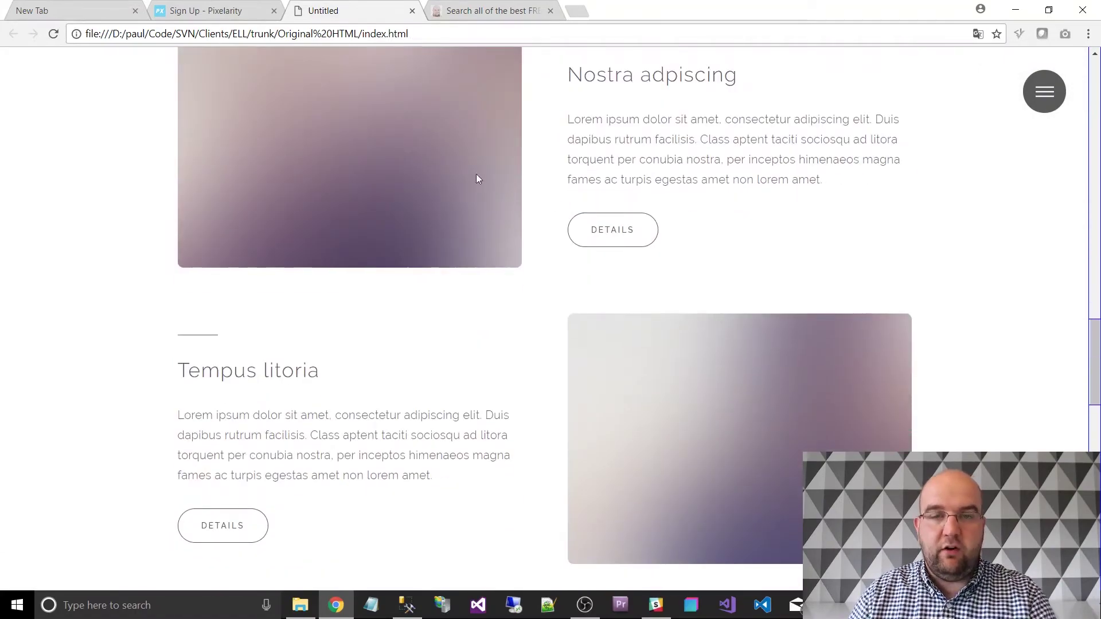
pyautogui.scroll(-12, 674, 306)
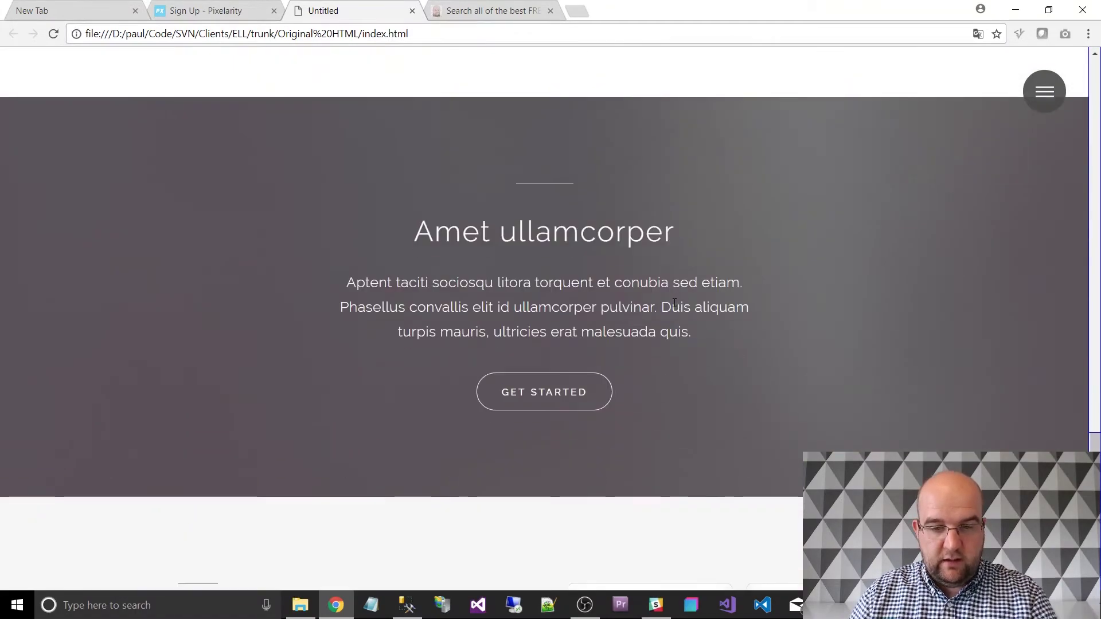
pyautogui.scroll(12, 674, 303)
pyautogui.hotkey('alt', 'Tab')
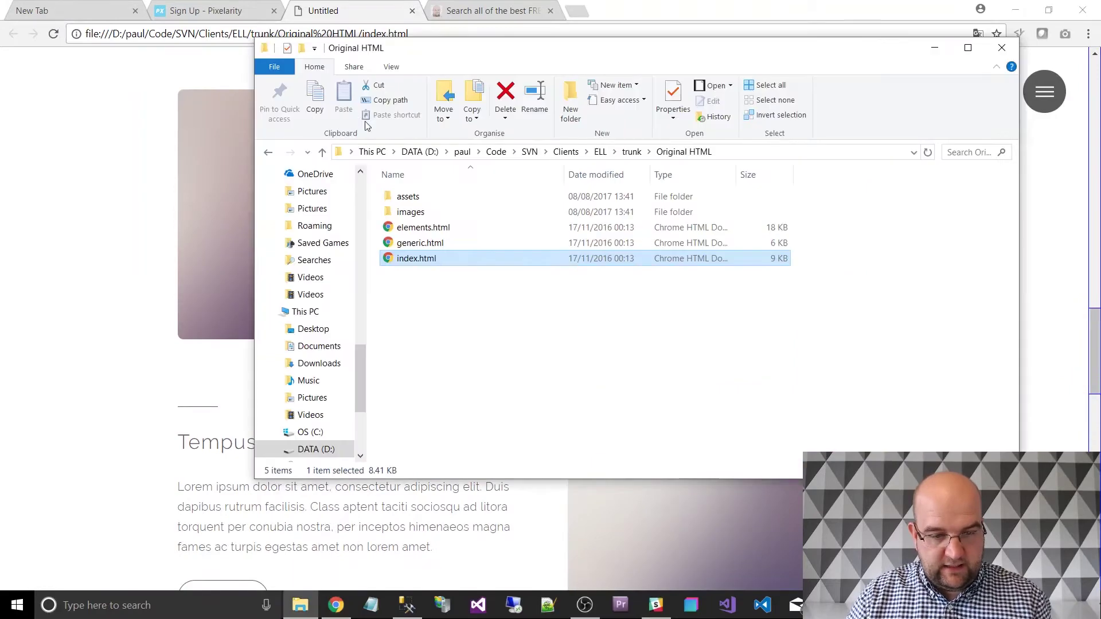
# Look inside the assets folder, return to Original HTML, and bring up Visual Studio.
pyautogui.doubleClick(426, 201)
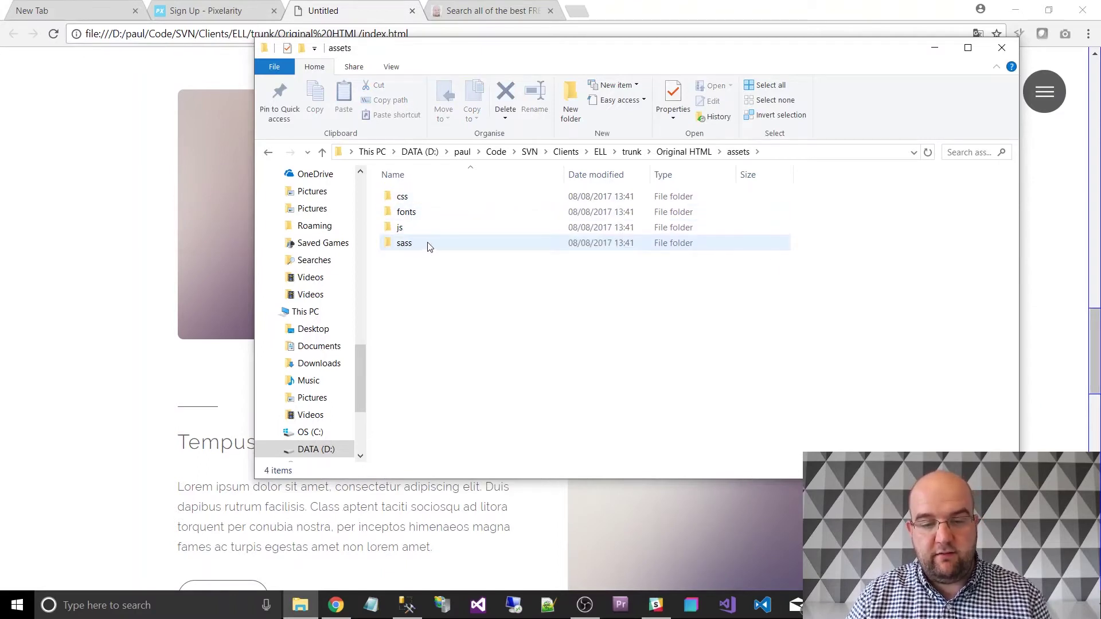
pyautogui.click(682, 153)
pyautogui.click(504, 323)
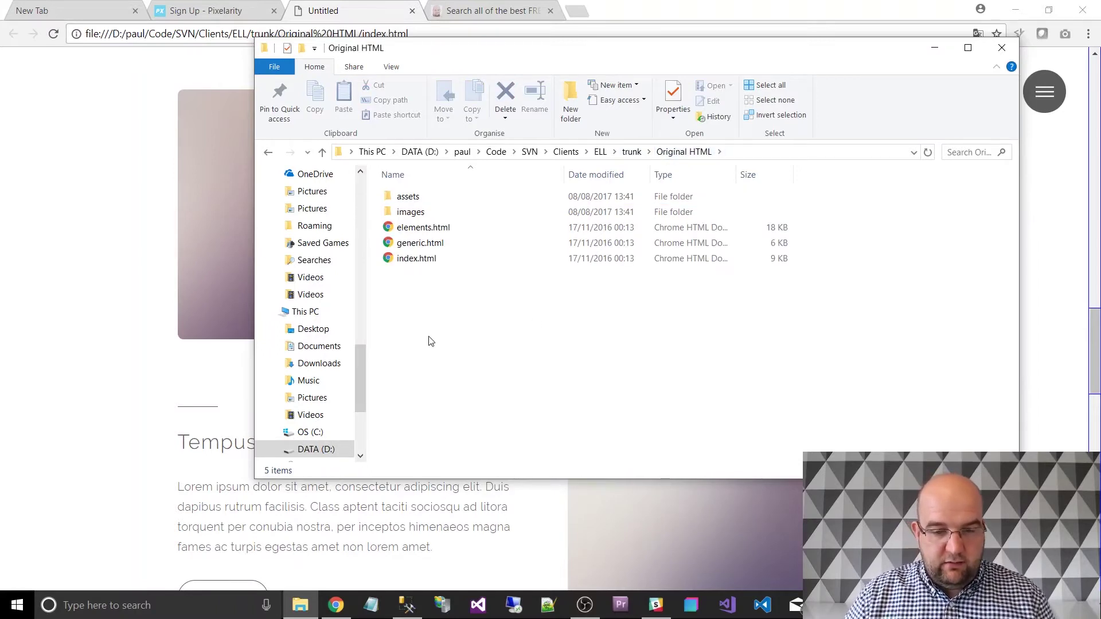
pyautogui.moveTo(590, 610)
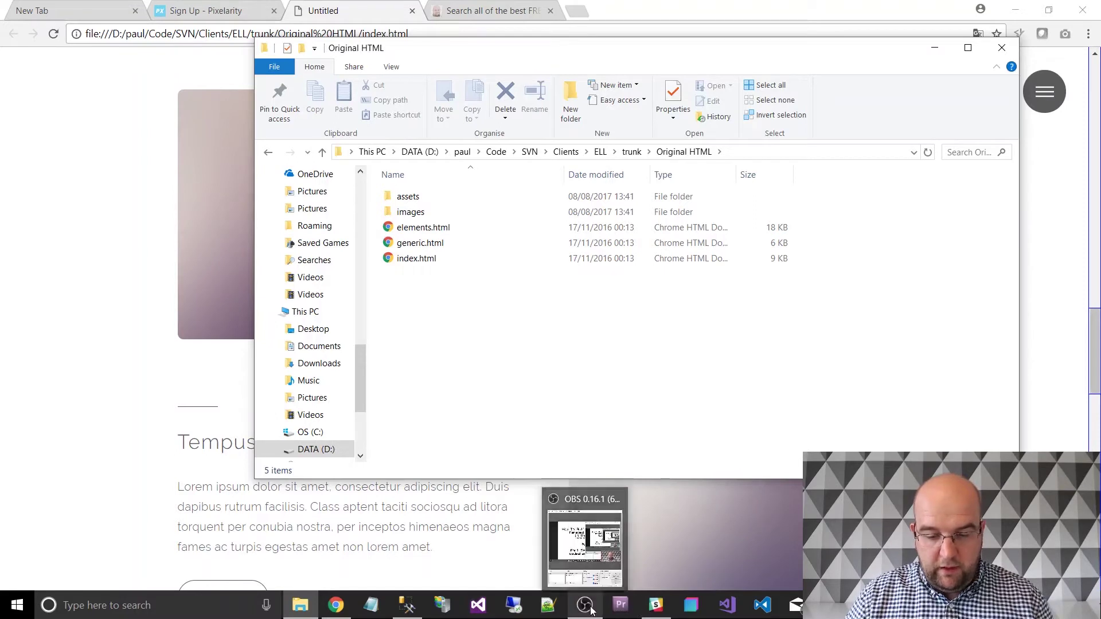
pyautogui.moveTo(656, 605)
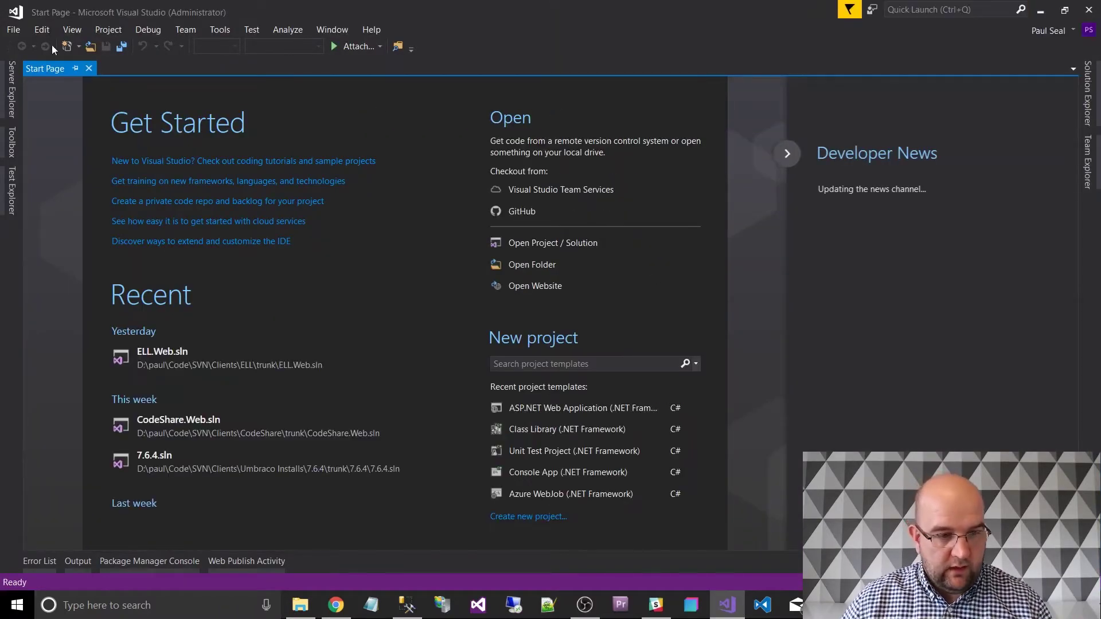
# Start a new project with the ASP.NET Web Application (.NET Framework) template.
pyautogui.click(13, 30)
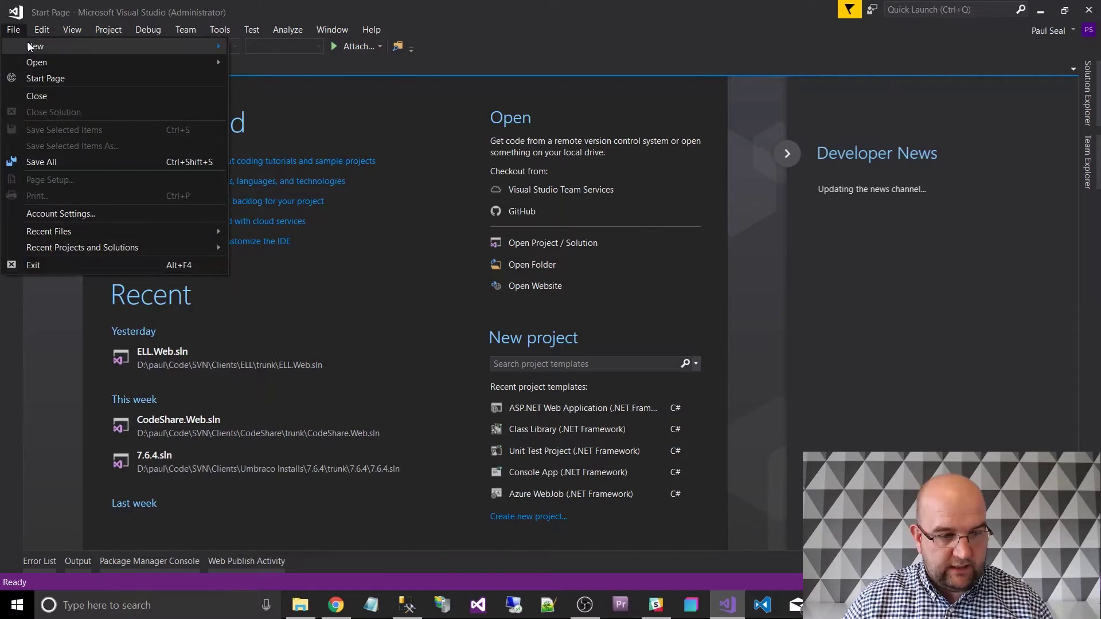
pyautogui.moveTo(214, 48)
pyautogui.click(265, 47)
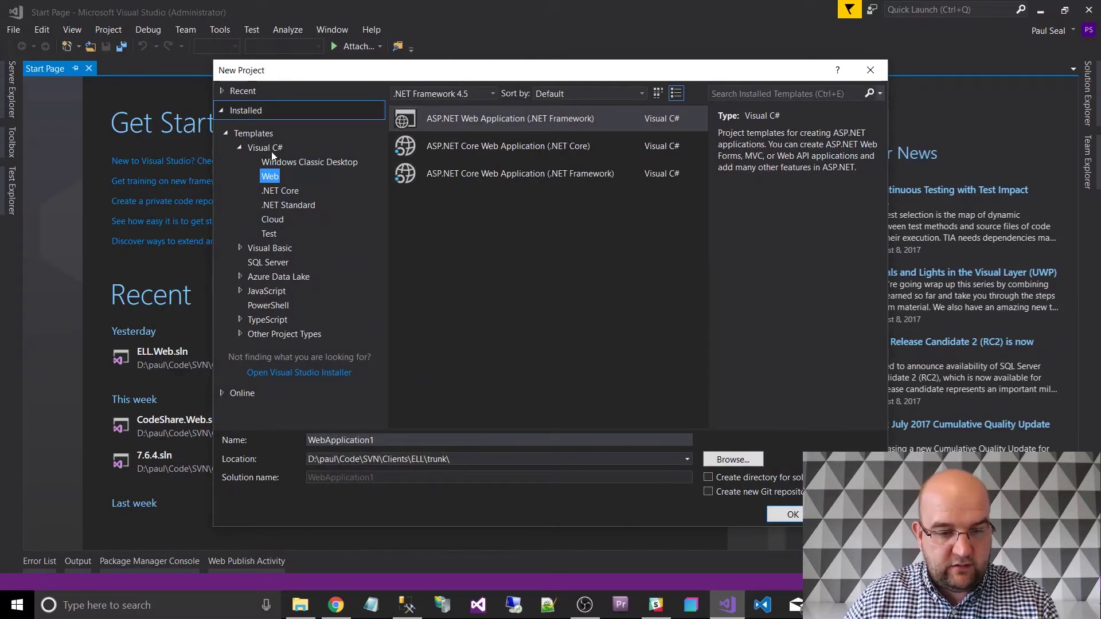
pyautogui.click(462, 124)
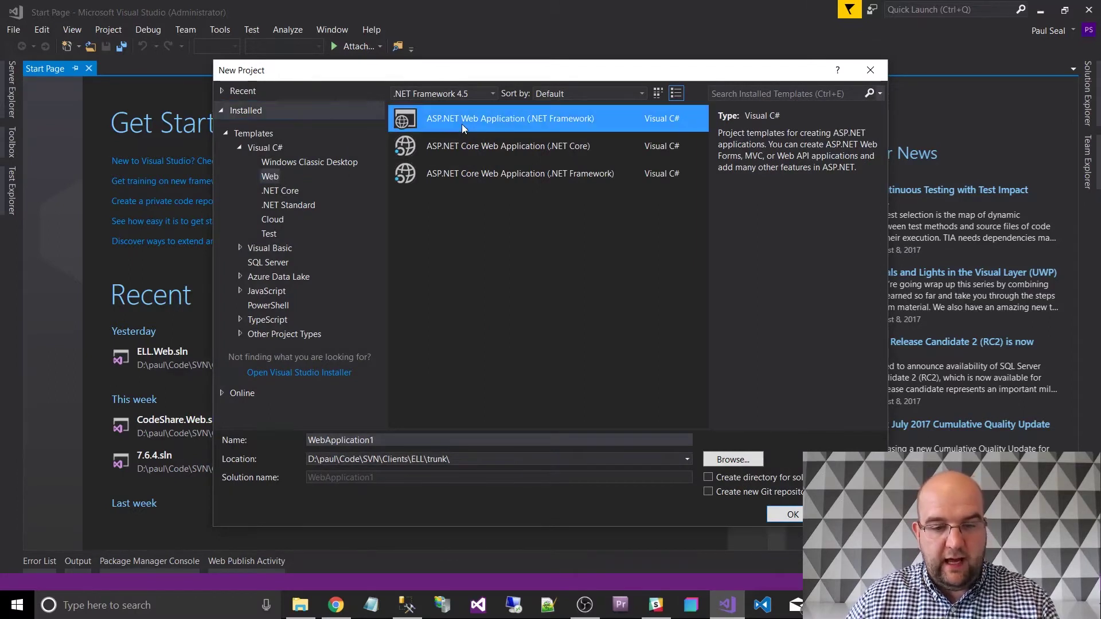
# Name the project ELL.Web in the ELL trunk folder and confirm.
pyautogui.click(461, 459)
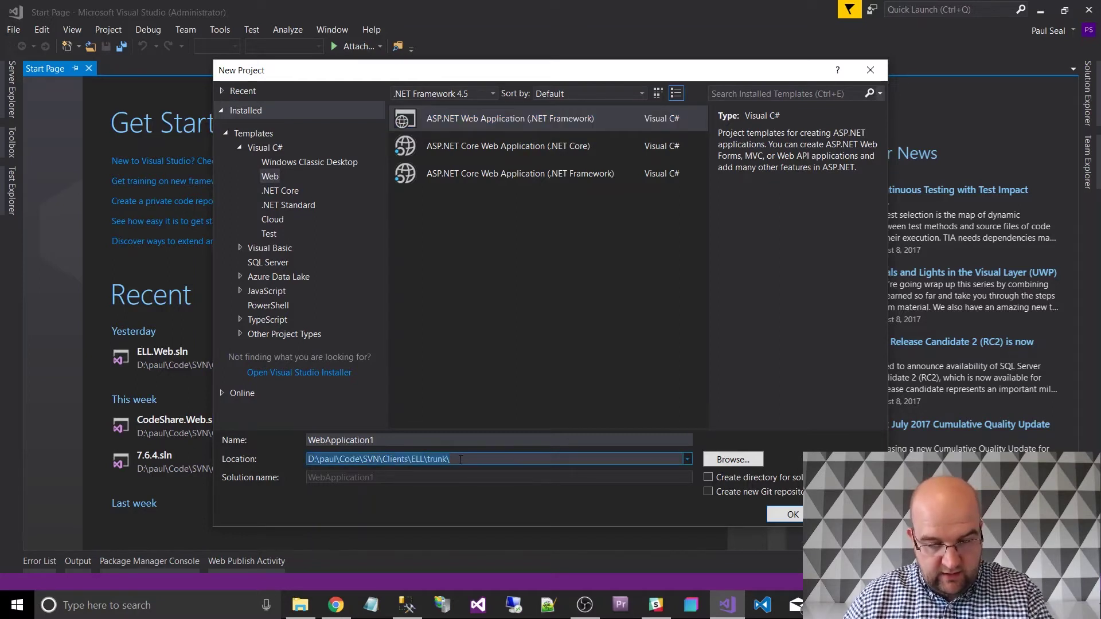
pyautogui.click(460, 459)
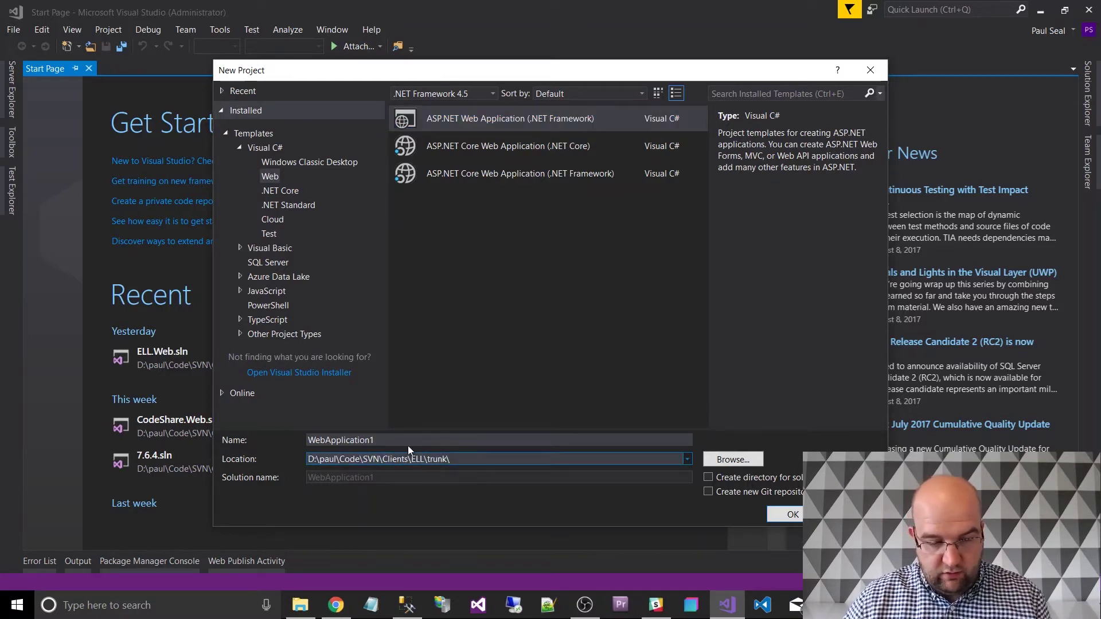
pyautogui.click(390, 441)
pyautogui.moveTo(397, 441); pyautogui.dragTo(302, 450)
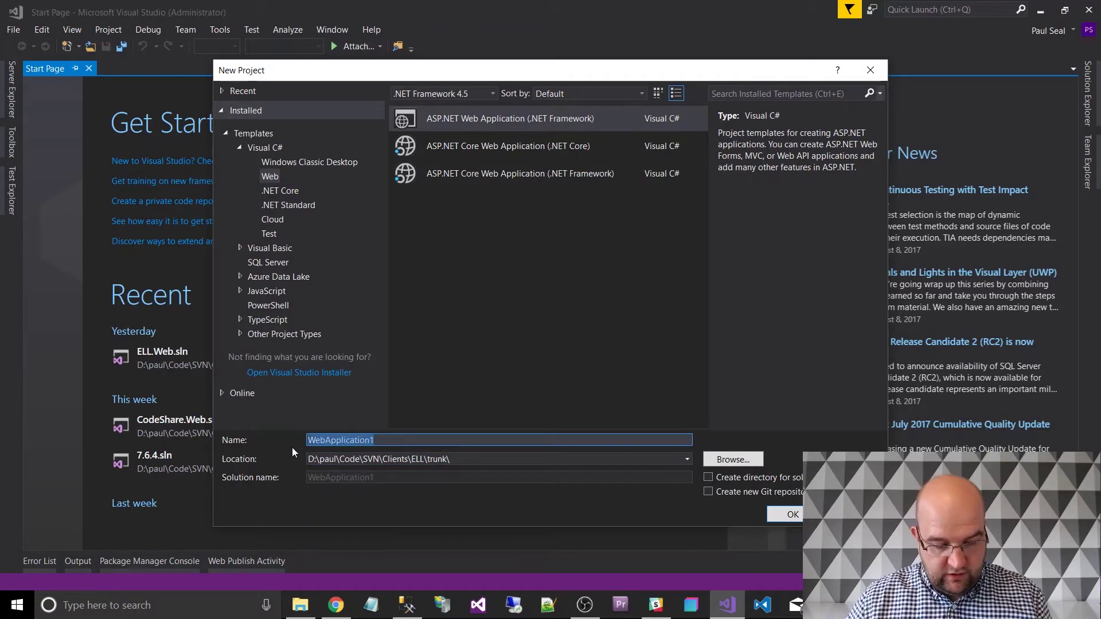
pyautogui.write('ELL')
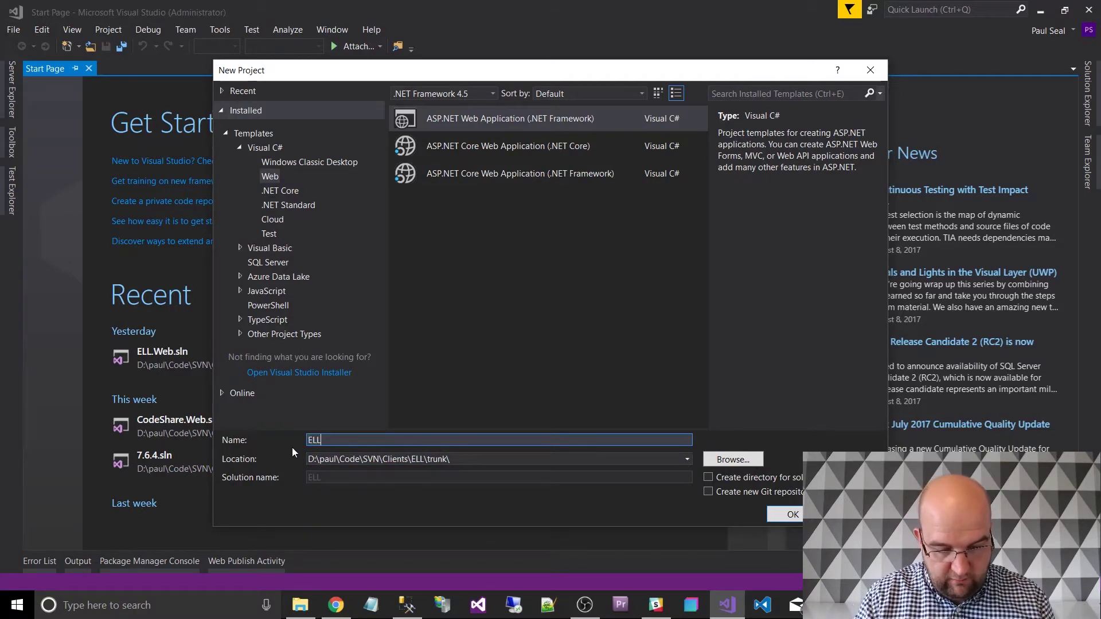
pyautogui.write('.Web')
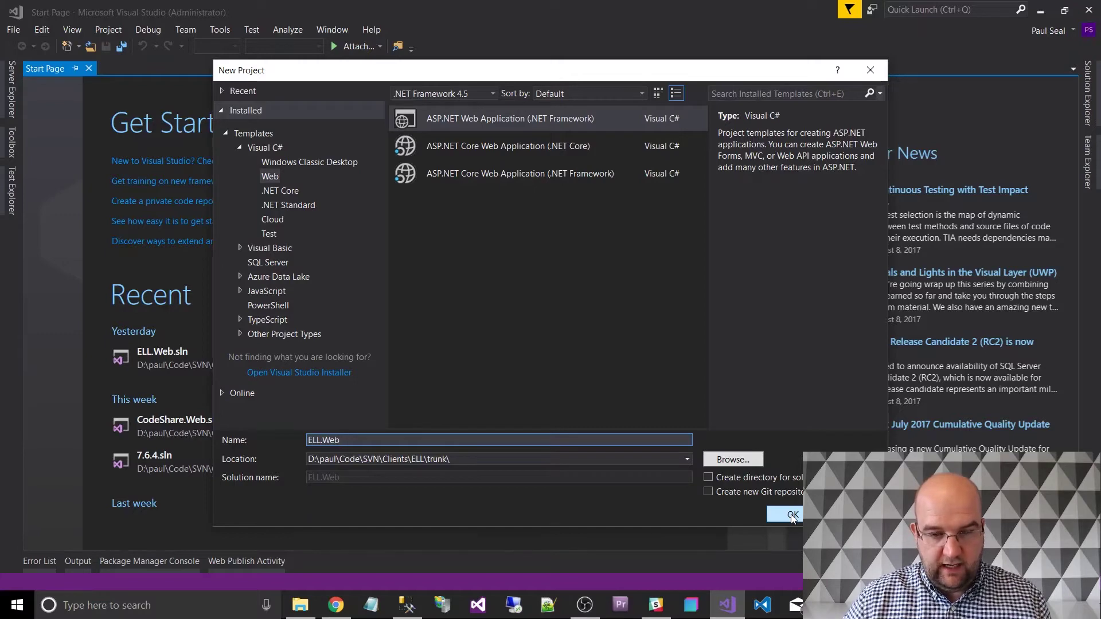
pyautogui.click(792, 516)
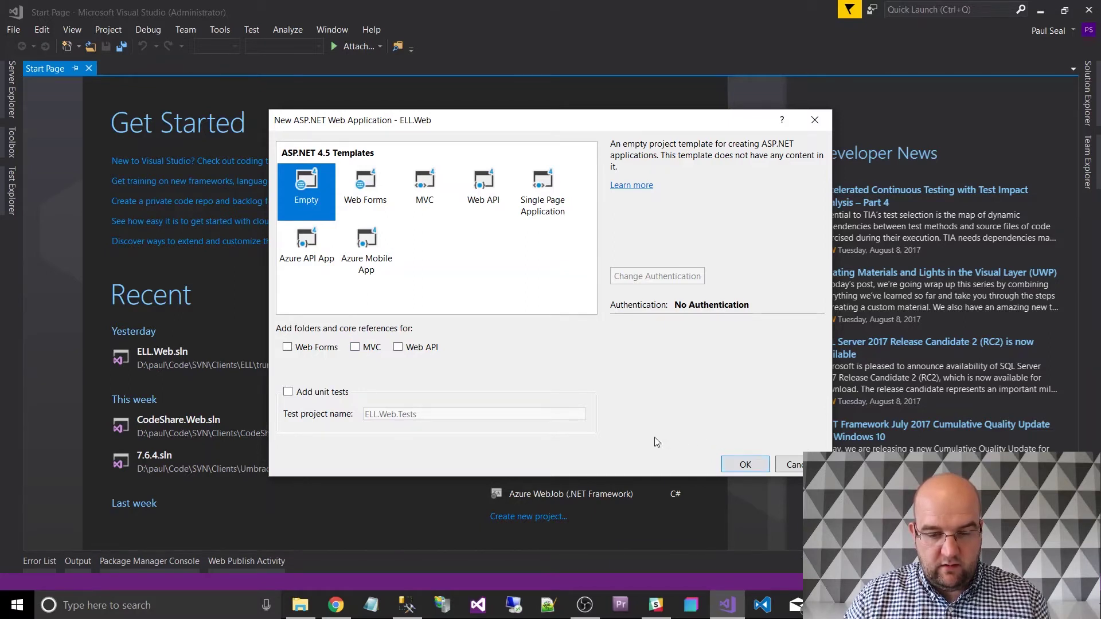
# Create ELL.Web from the Empty template, and meanwhile open a new blank Chrome tab.
pyautogui.click(746, 465)
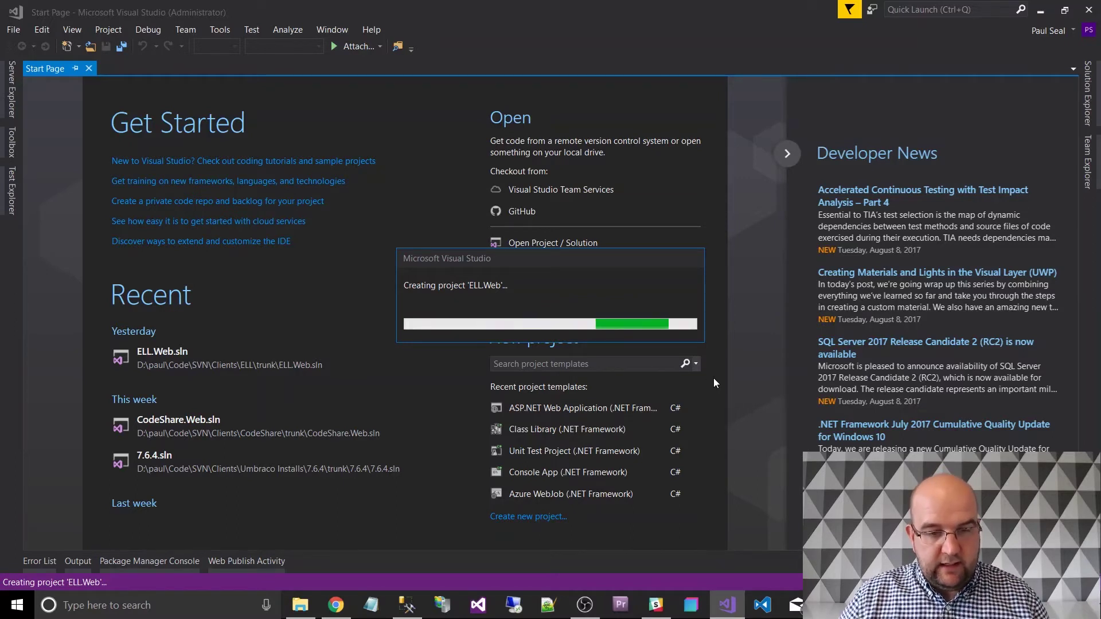
pyautogui.hotkey('alt', 'Tab')
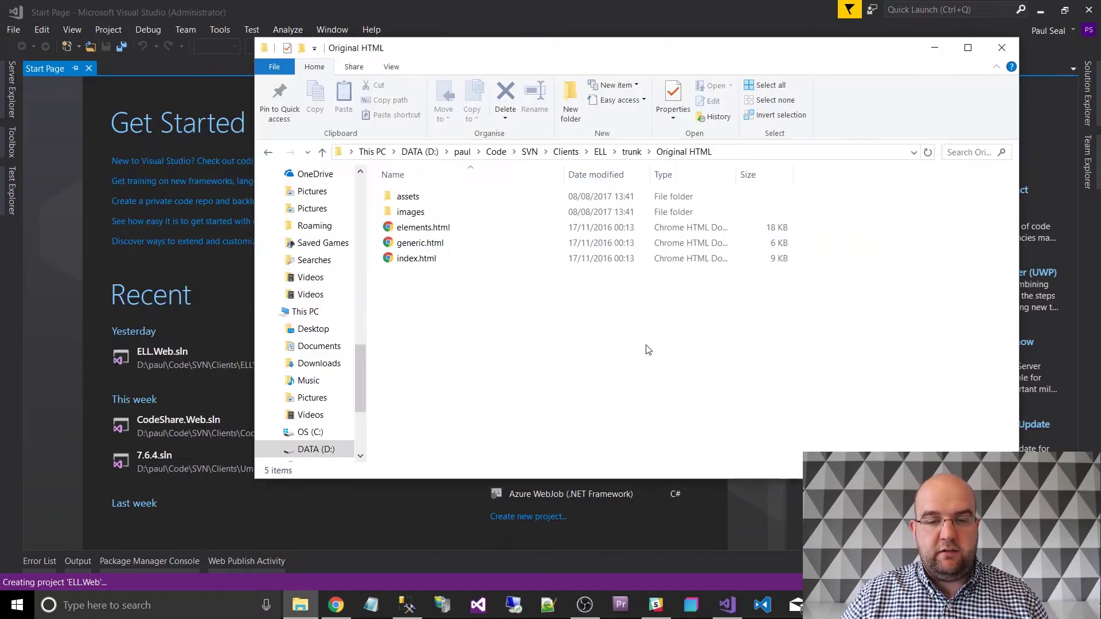
pyautogui.hotkey('alt', 'Tab')
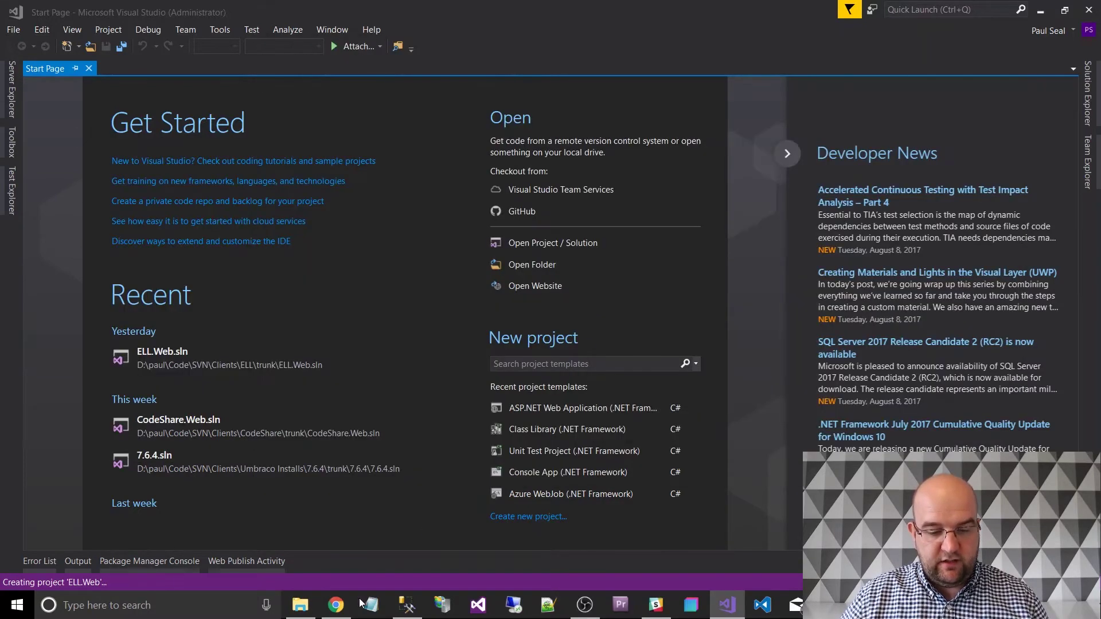
pyautogui.click(346, 607)
pyautogui.click(578, 11)
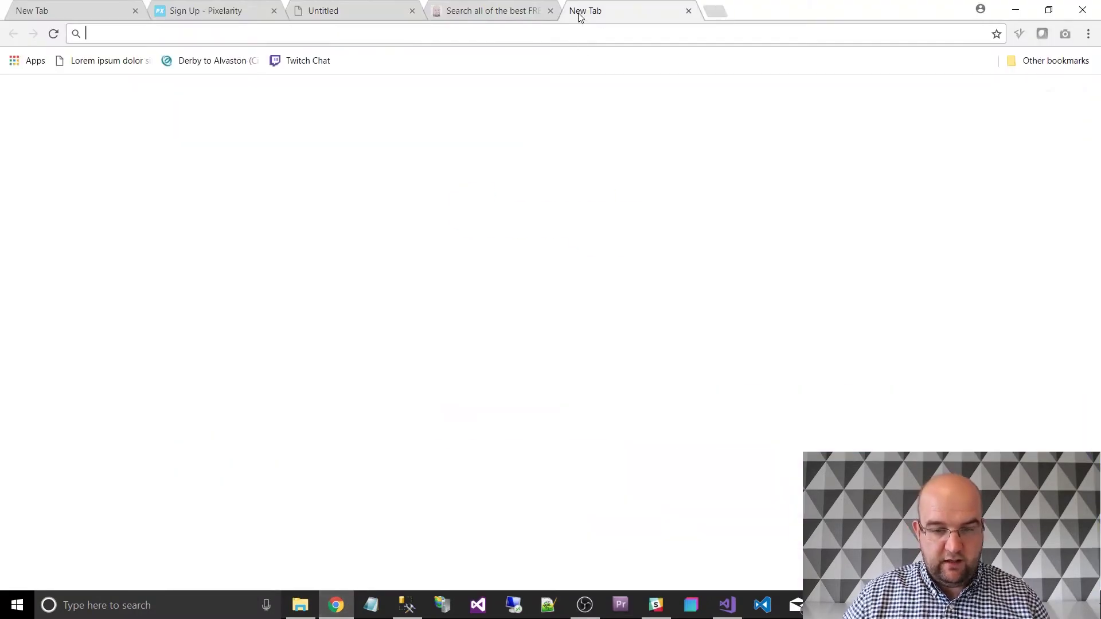
# Search 'nuget um', open the UmbracoCms 7.6.5 NuGet page and copy its Install-Package command.
pyautogui.write('nuget um')
pyautogui.press('Return')
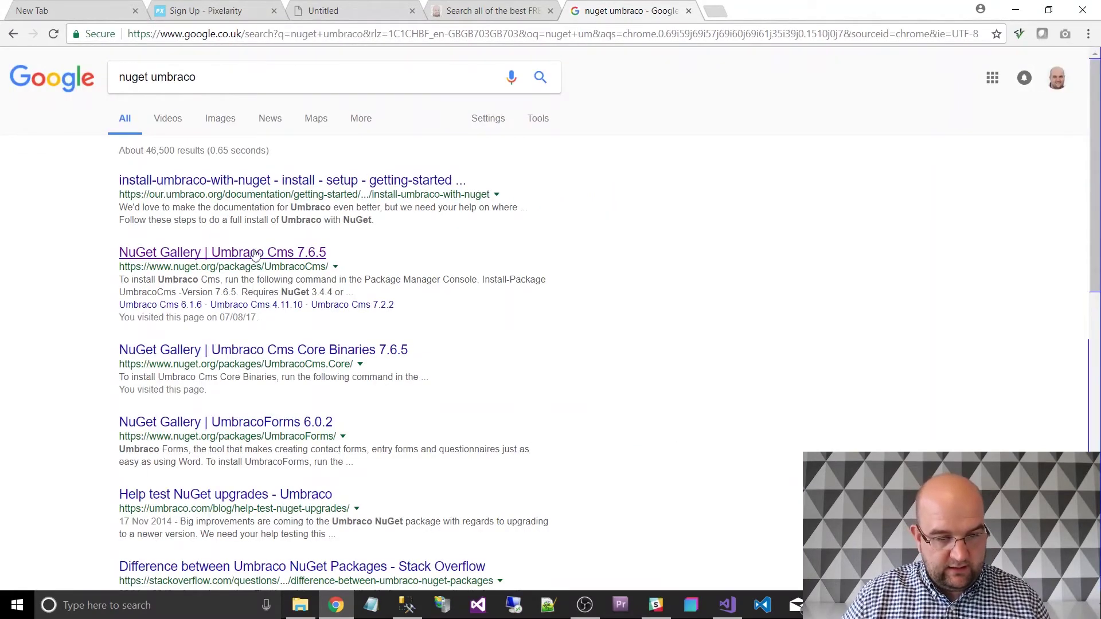
pyautogui.click(257, 255)
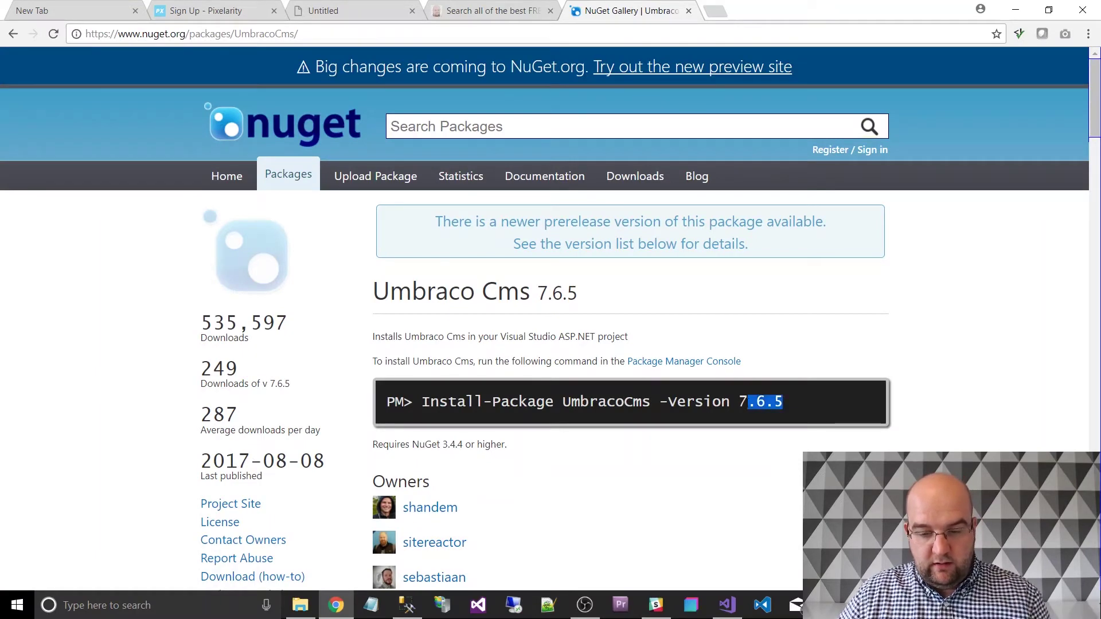
pyautogui.moveTo(747, 402); pyautogui.dragTo(423, 403)
pyautogui.hotkey('ctrl', 'c')
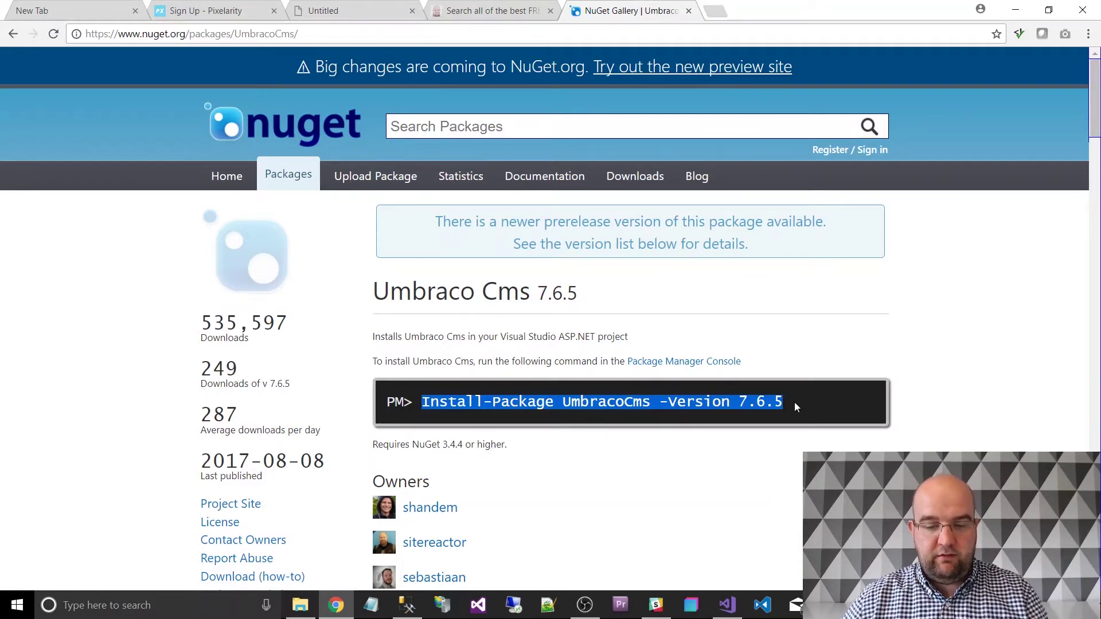
pyautogui.click(727, 607)
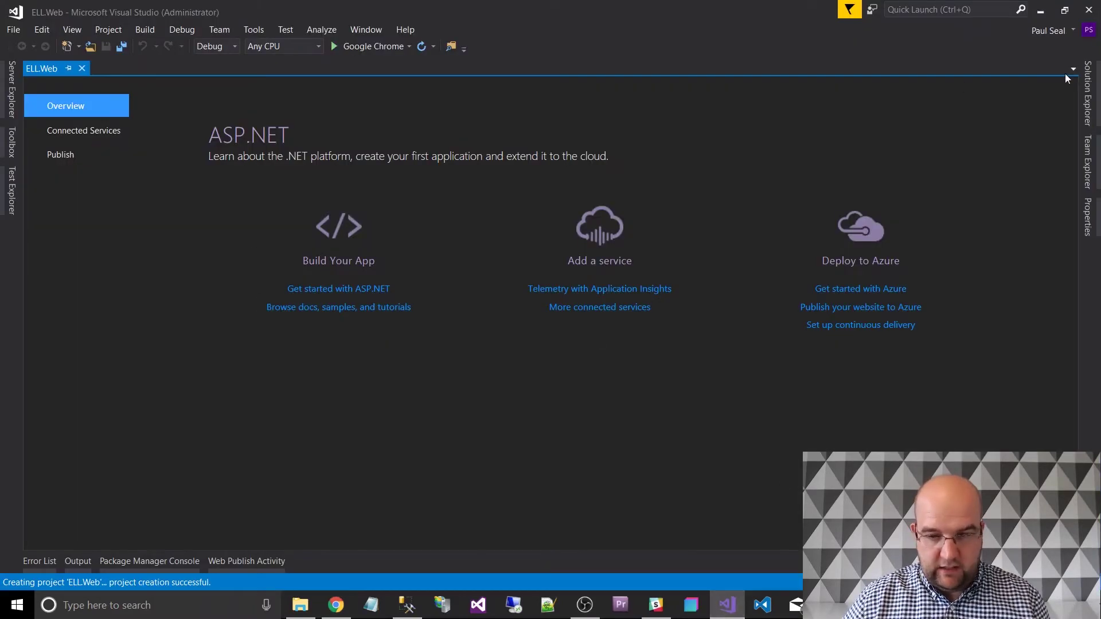
# Run Install-Package UmbracoCms -Version 7.6.5 in the Package Manager Console.
pyautogui.click(1098, 97)
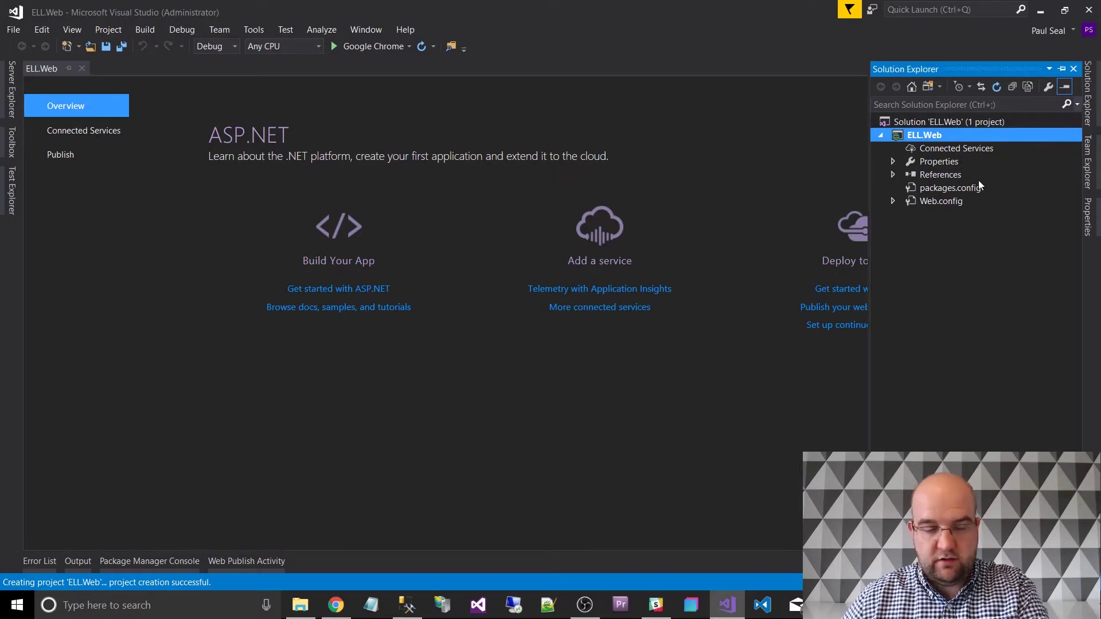
pyautogui.click(154, 562)
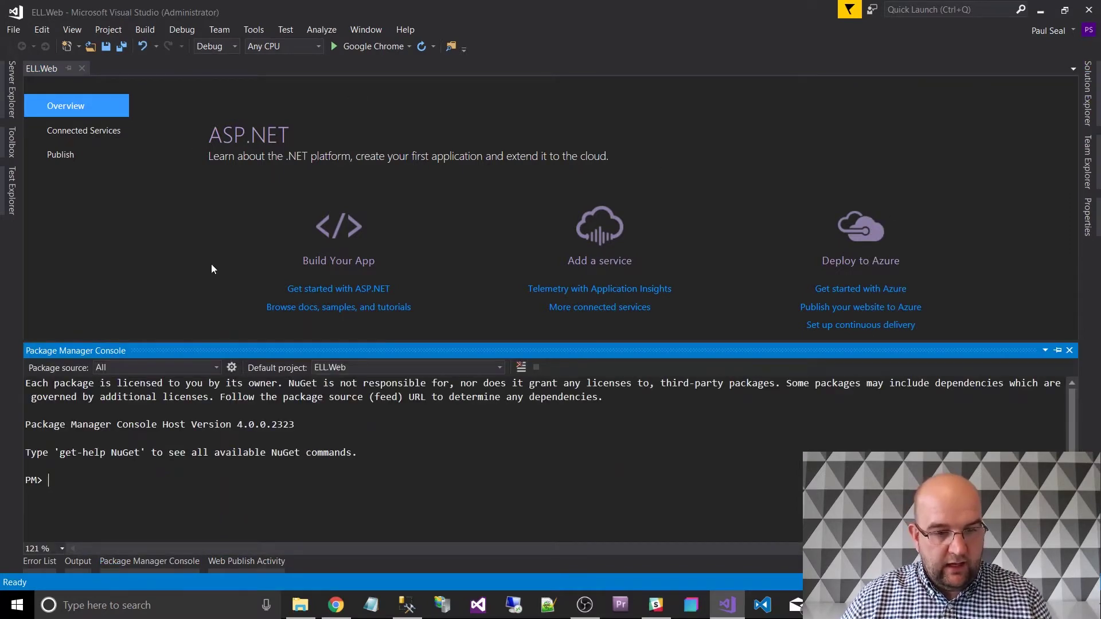
pyautogui.click(255, 29)
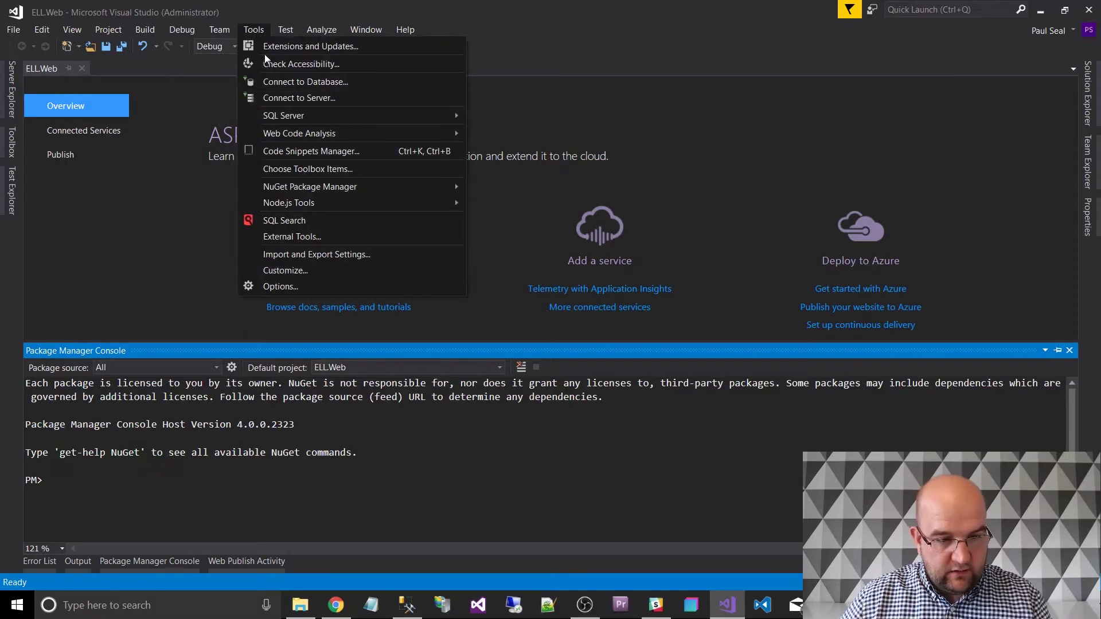
pyautogui.moveTo(291, 186)
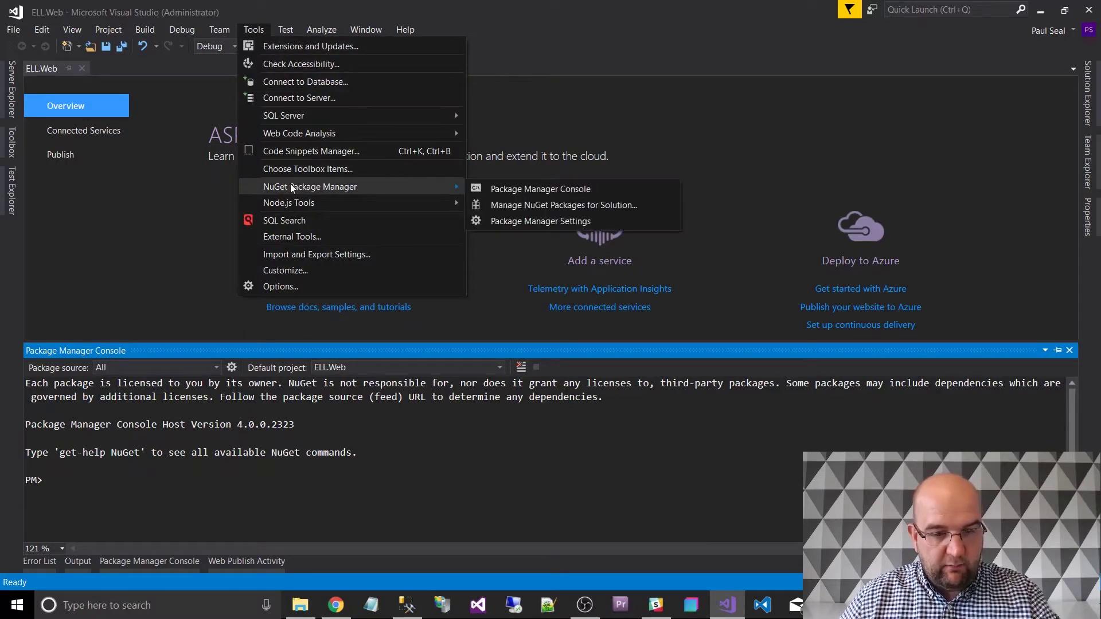
pyautogui.click(536, 194)
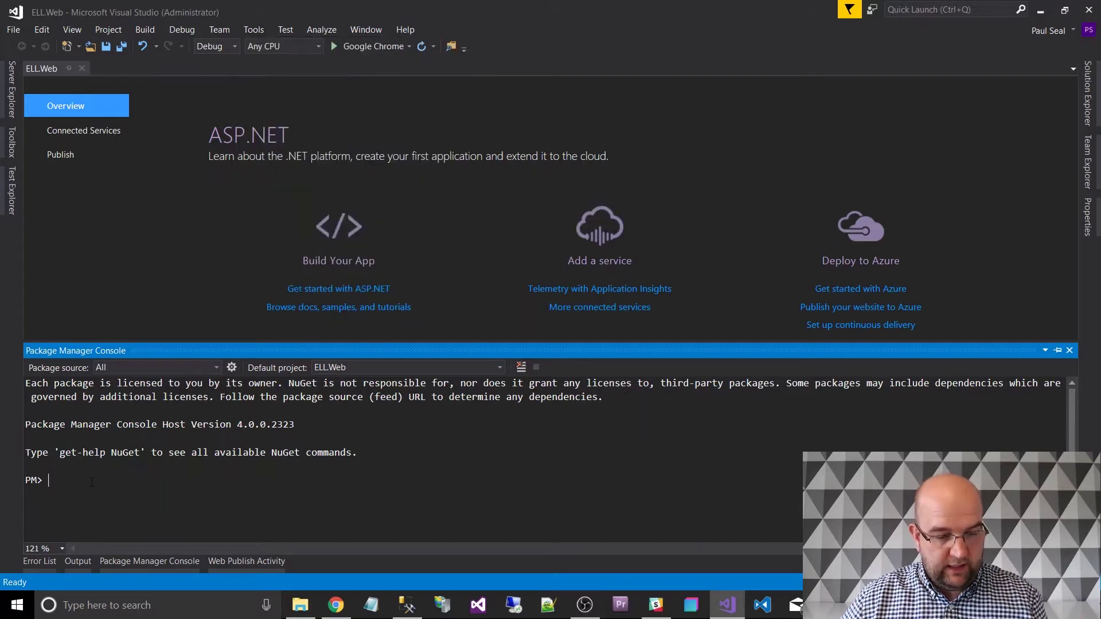
pyautogui.hotkey('ctrl', 'v')
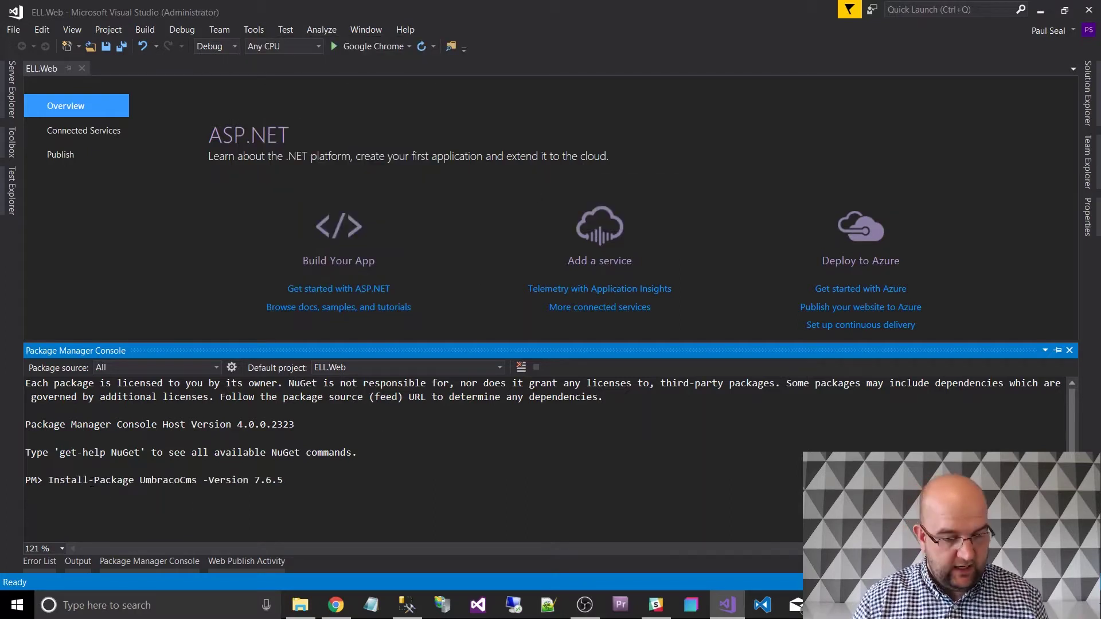
pyautogui.press('Return')
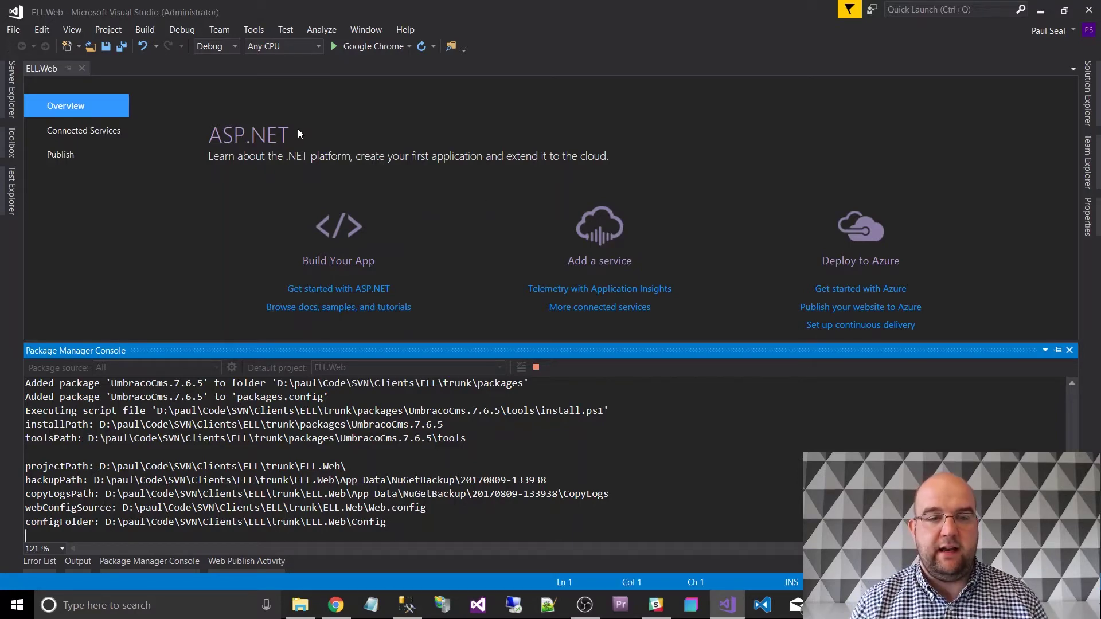
# Build the solution and launch ELL.Web in Google Chrome without debugging.
pyautogui.click(144, 30)
pyautogui.click(160, 48)
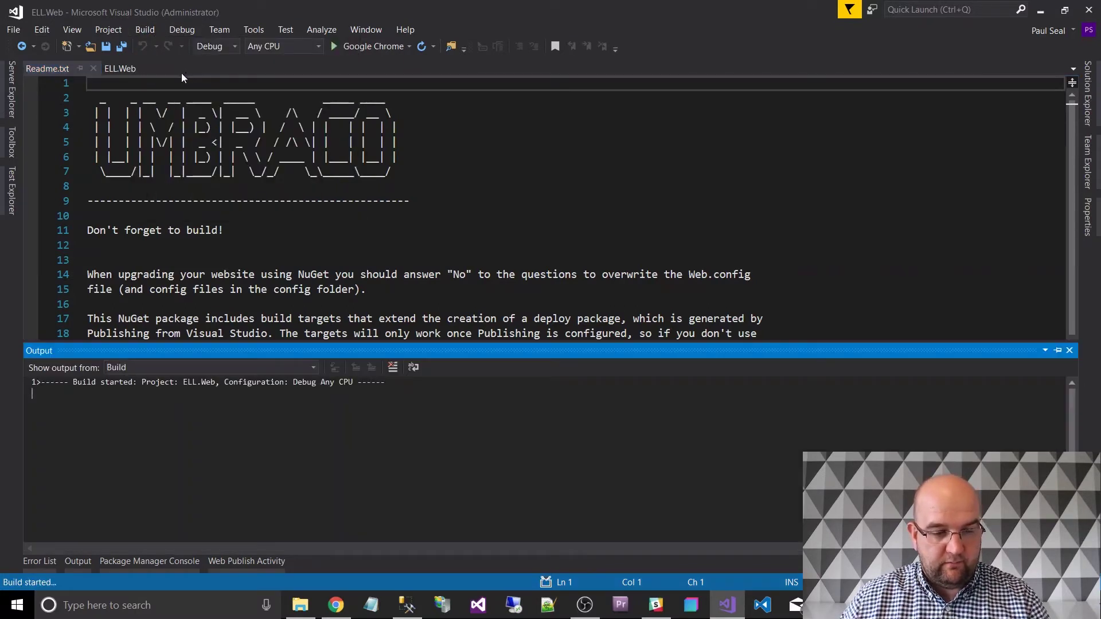
pyautogui.click(356, 47)
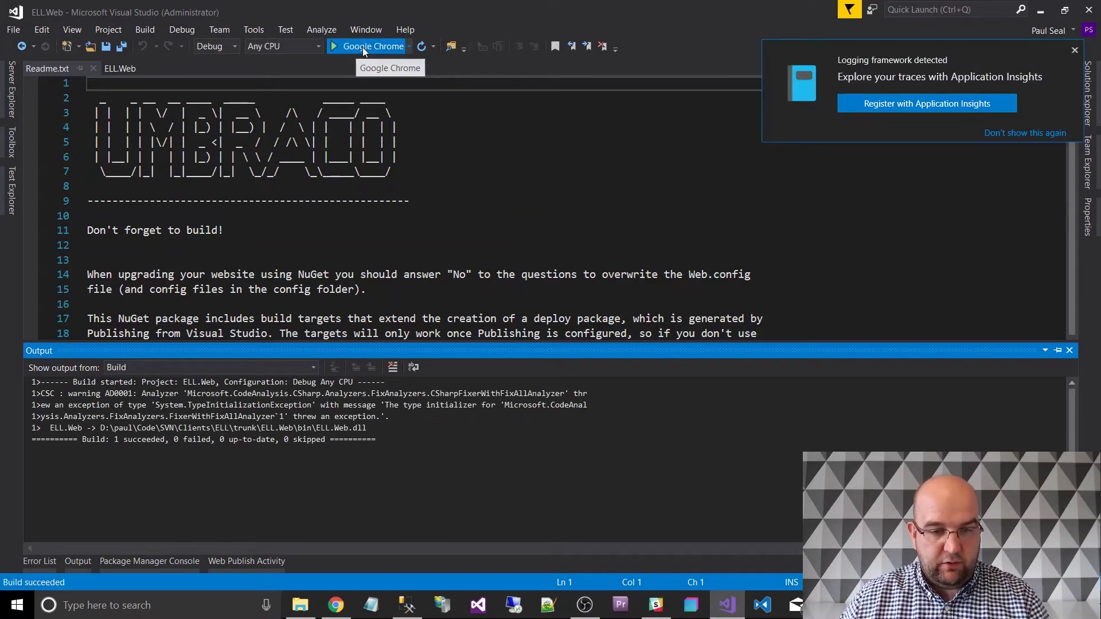
pyautogui.click(411, 344)
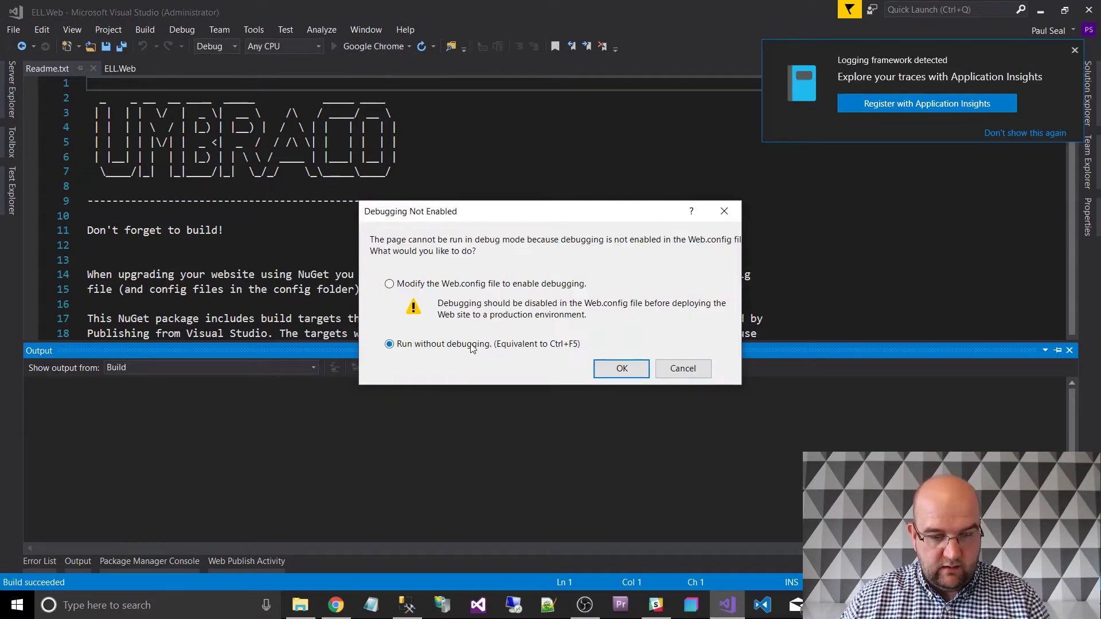
pyautogui.click(620, 368)
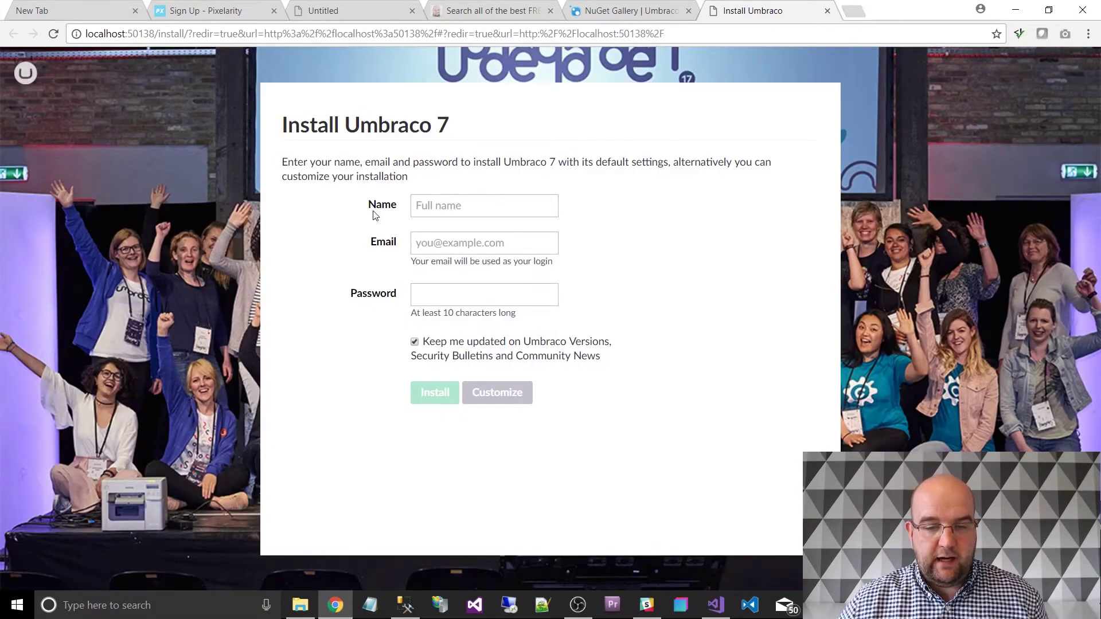
# Enter name 'setup', the admin e-mail and password, untick update news, then choose Customize.
pyautogui.click(435, 210)
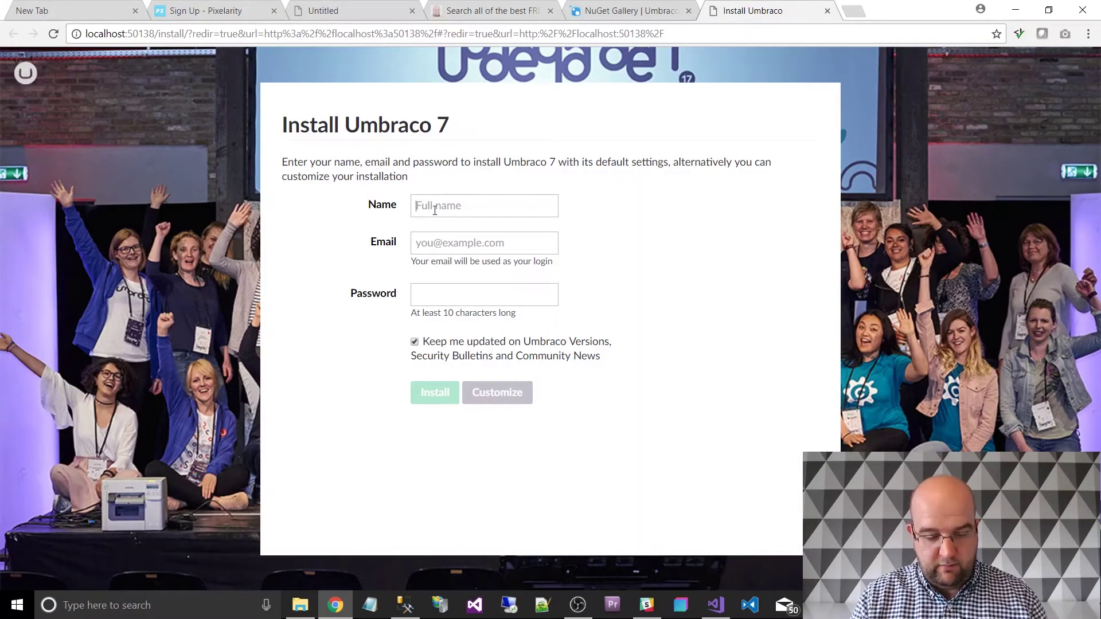
pyautogui.write('setup')
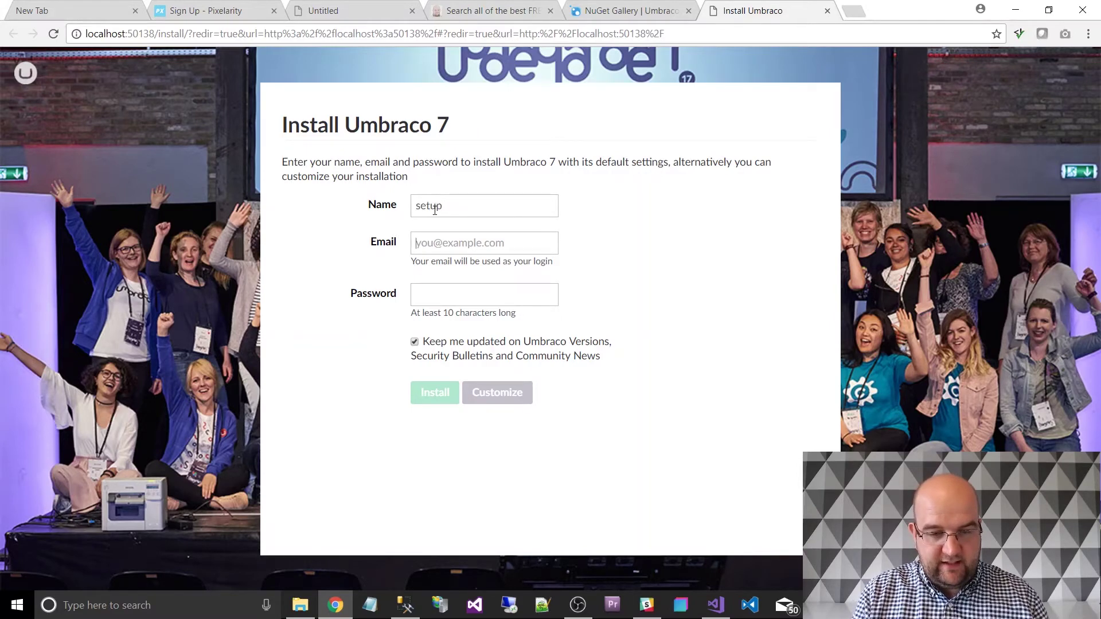
pyautogui.press('Tab')
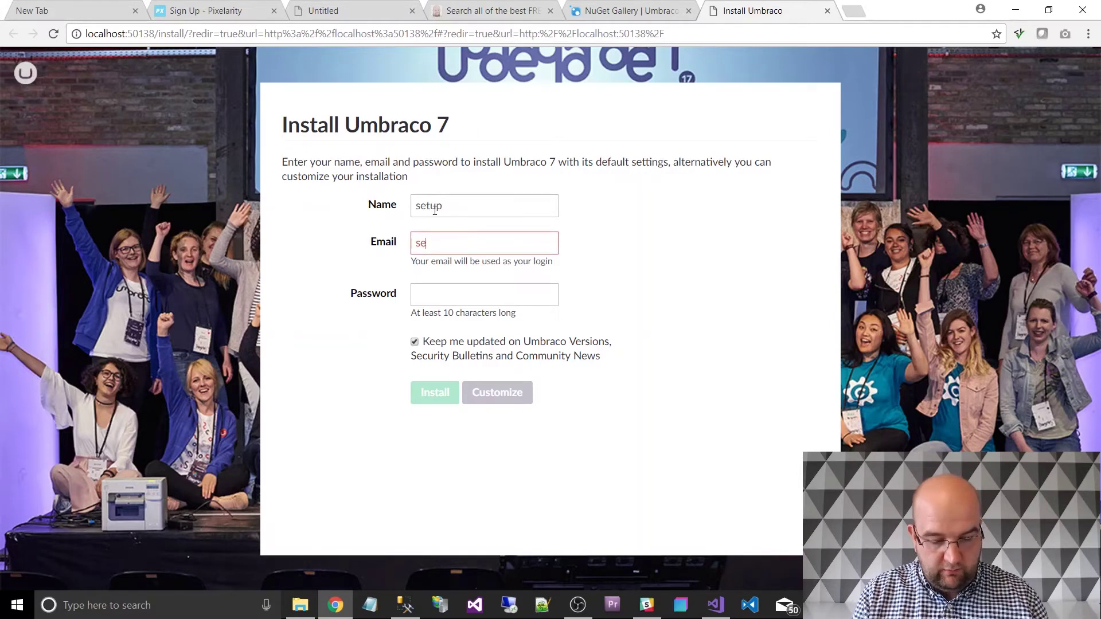
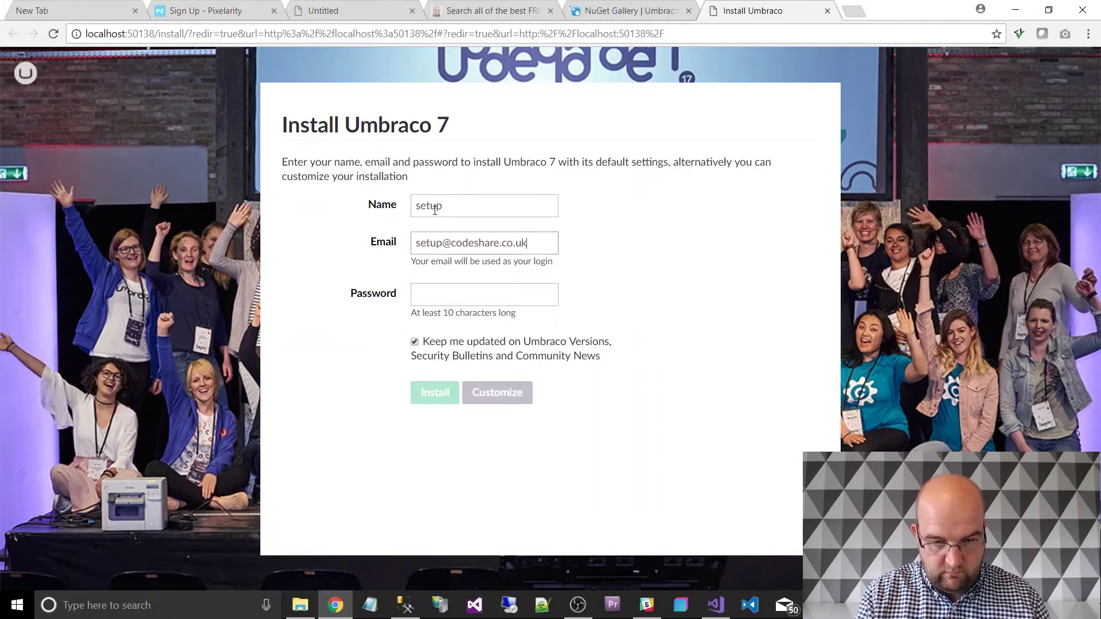
pyautogui.press('Tab')
pyautogui.write('passwo')
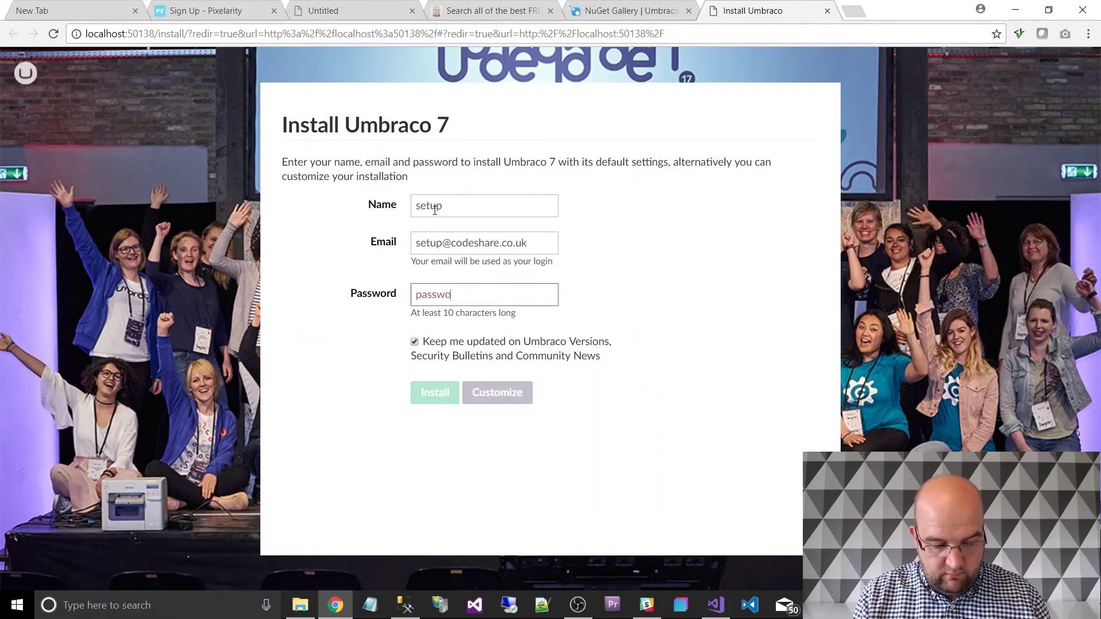
pyautogui.write('rd123')
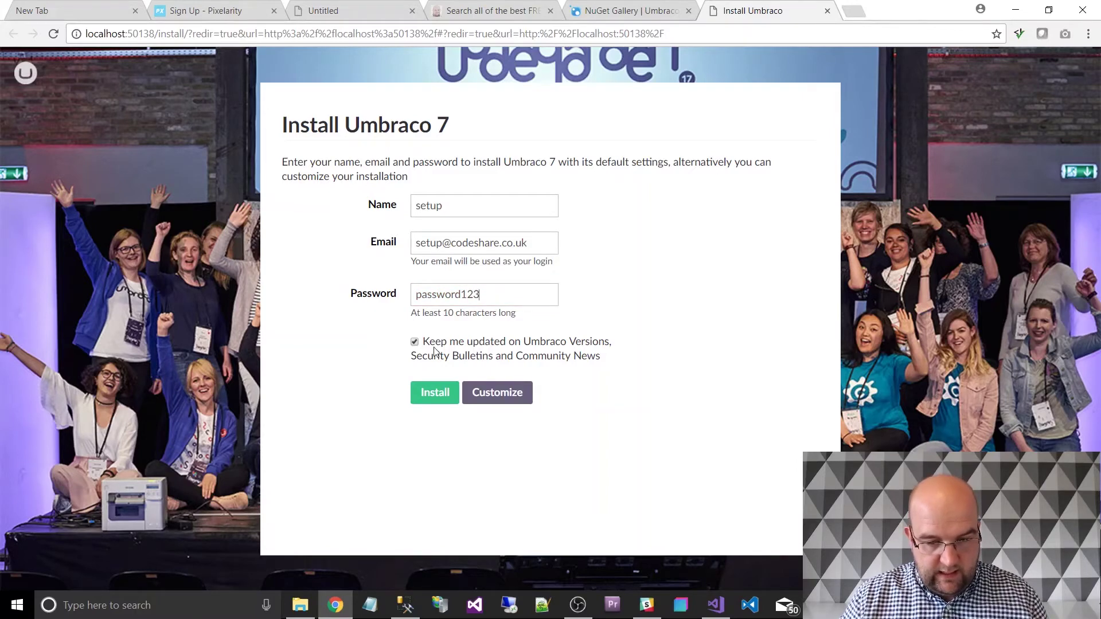
pyautogui.click(415, 343)
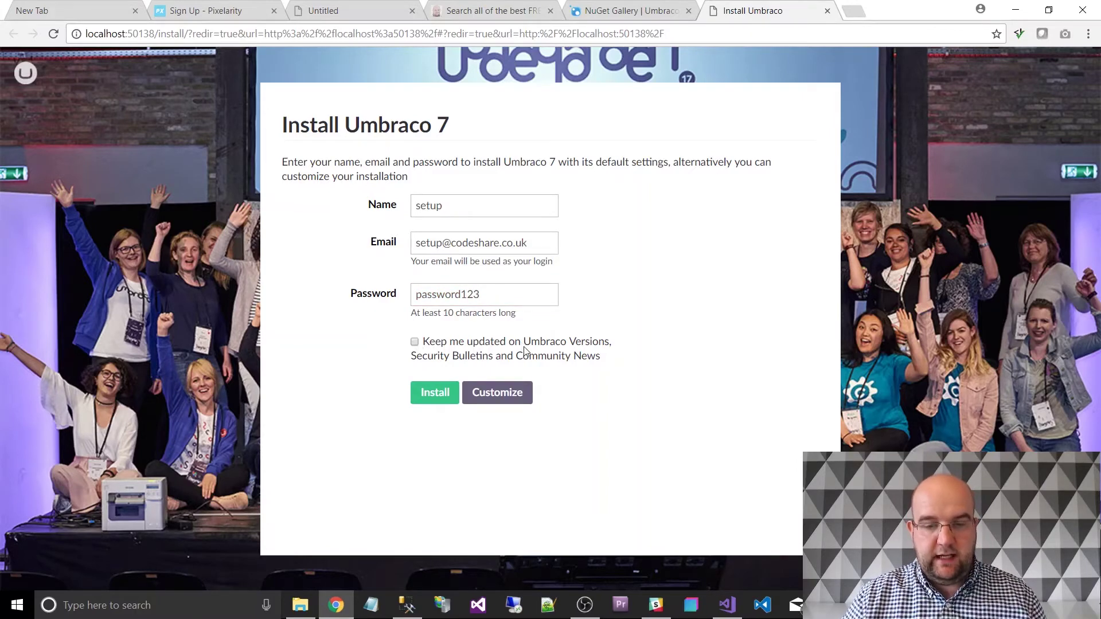
pyautogui.click(503, 397)
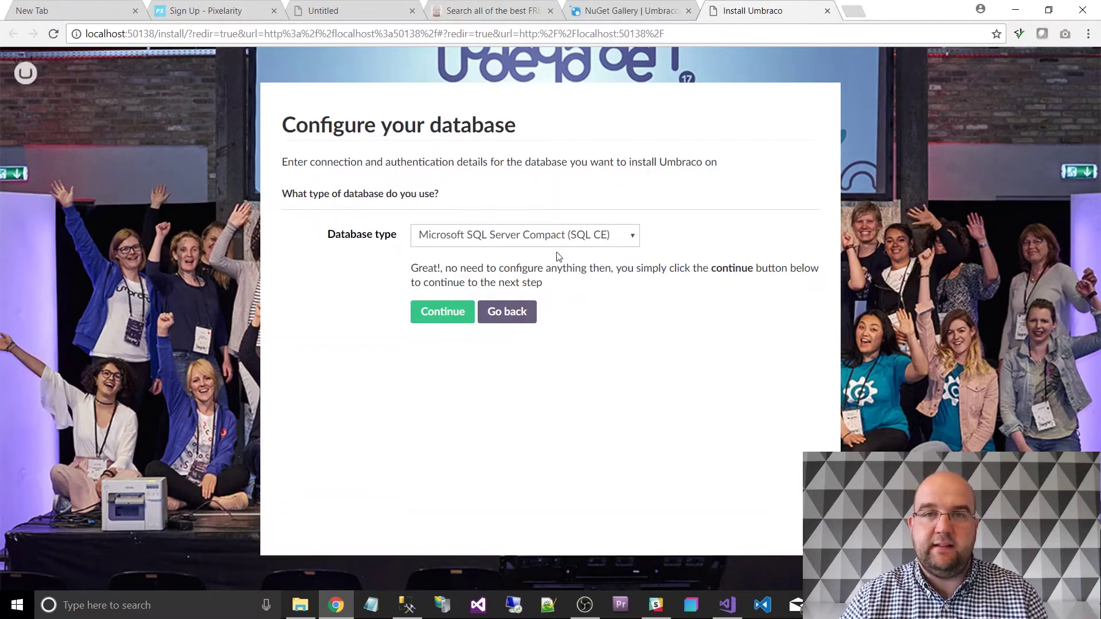
# Pick Microsoft SQL Server from the Database type dropdown.
pyautogui.click(503, 237)
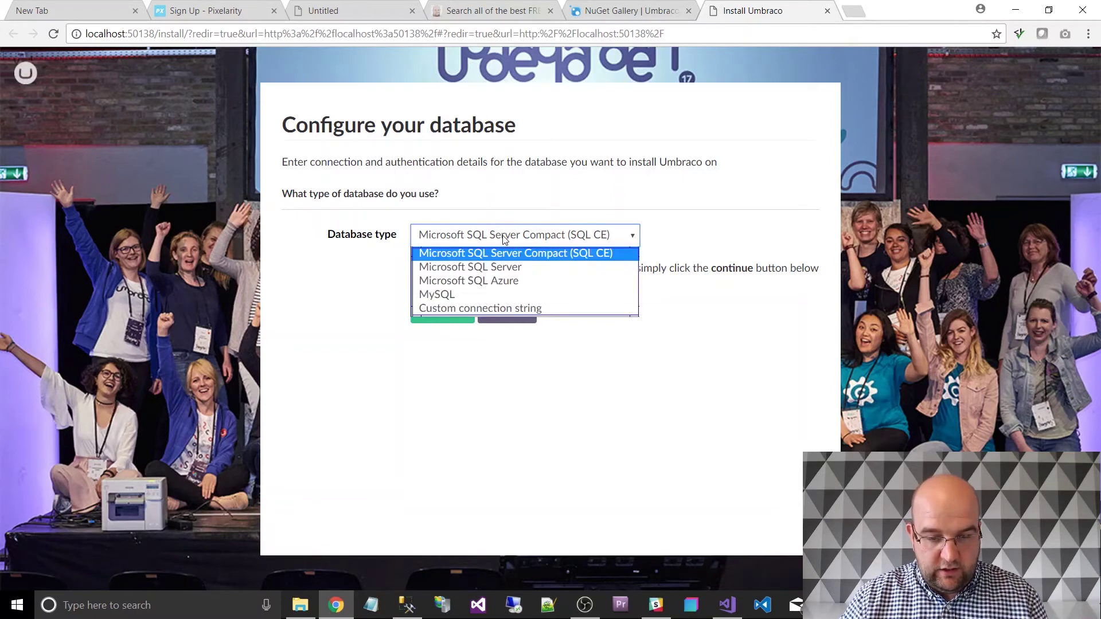
pyautogui.click(497, 267)
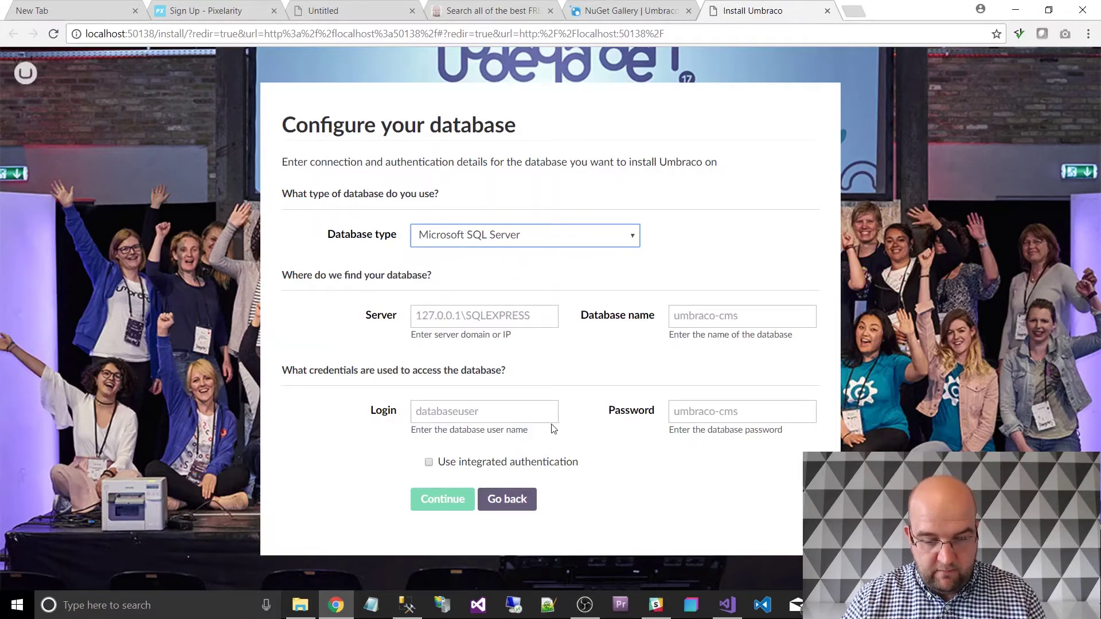
# Check the SQLEXPRESS server's authentication mode on its Security properties page, then cancel.
pyautogui.click(405, 608)
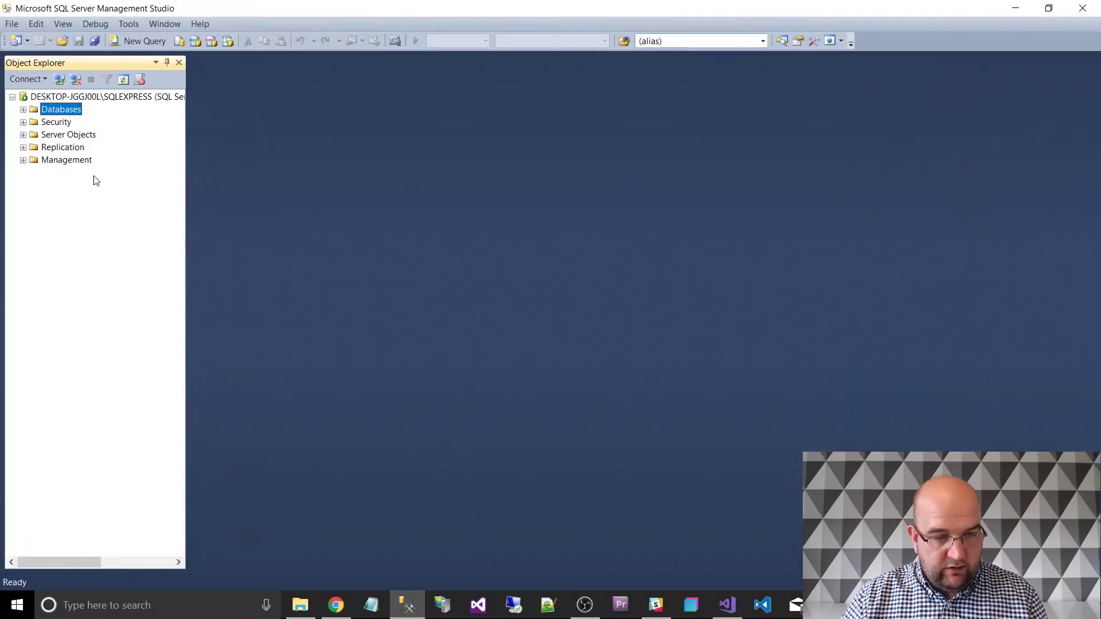
pyautogui.rightClick(62, 114)
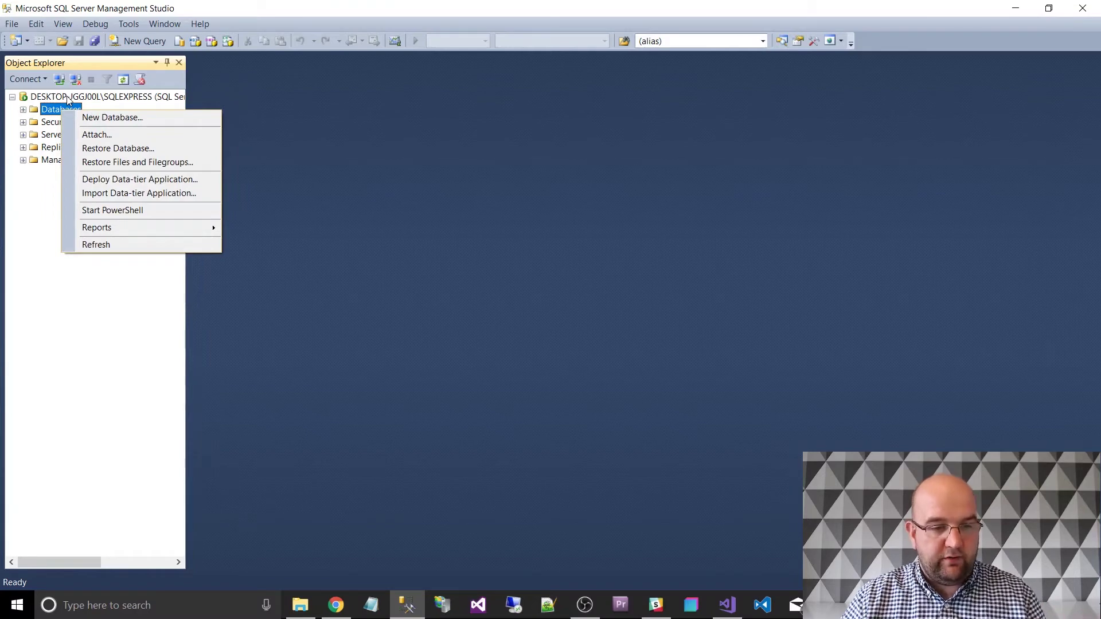
pyautogui.click(68, 98)
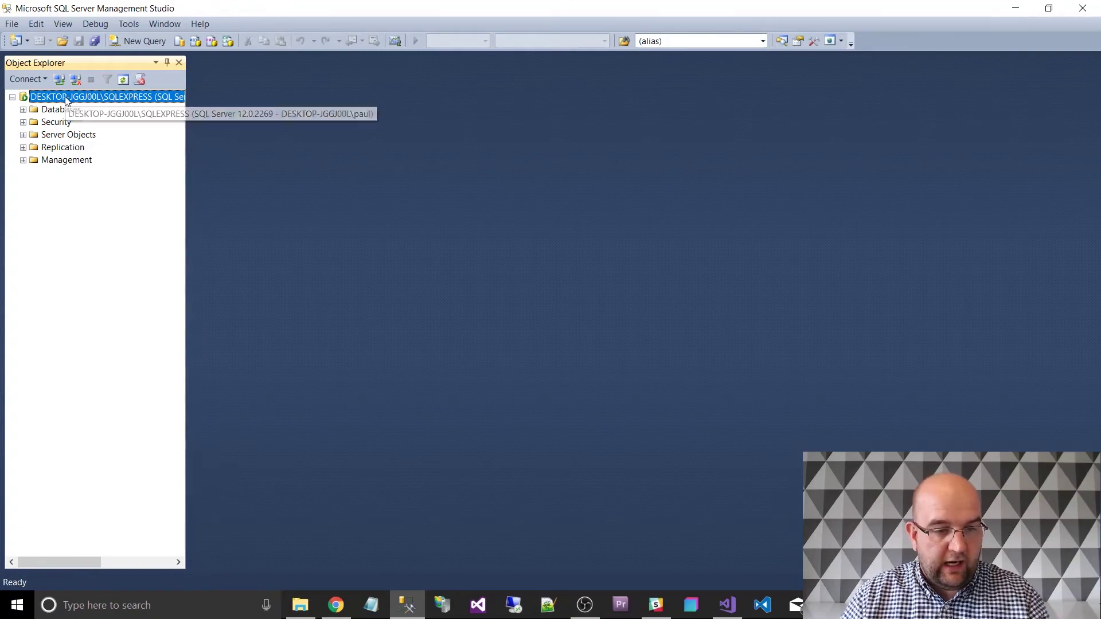
pyautogui.rightClick(68, 98)
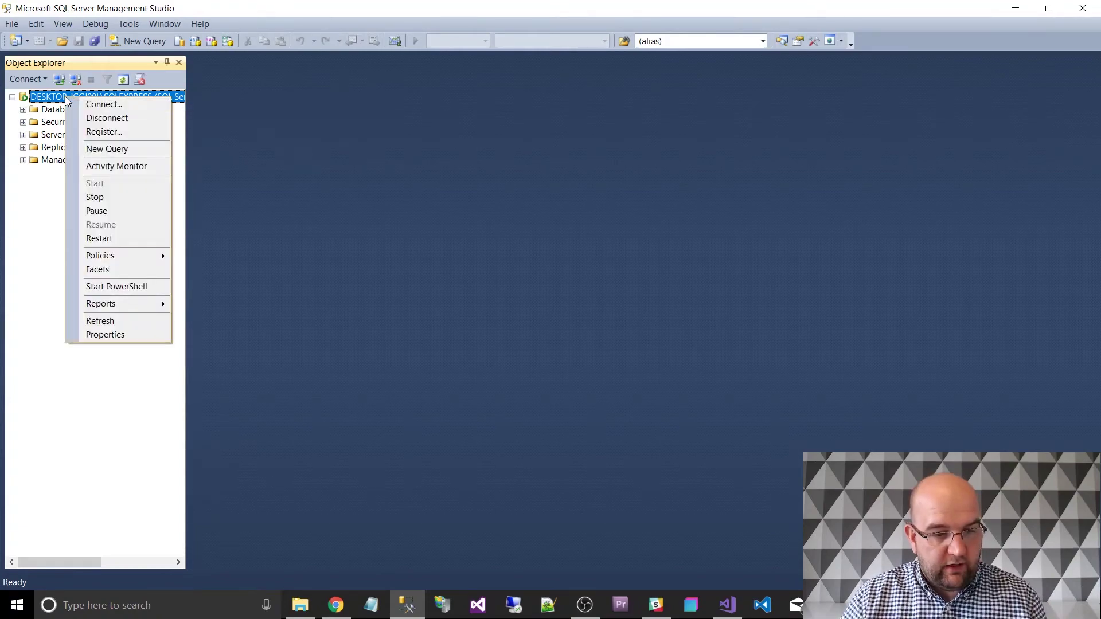
pyautogui.click(103, 334)
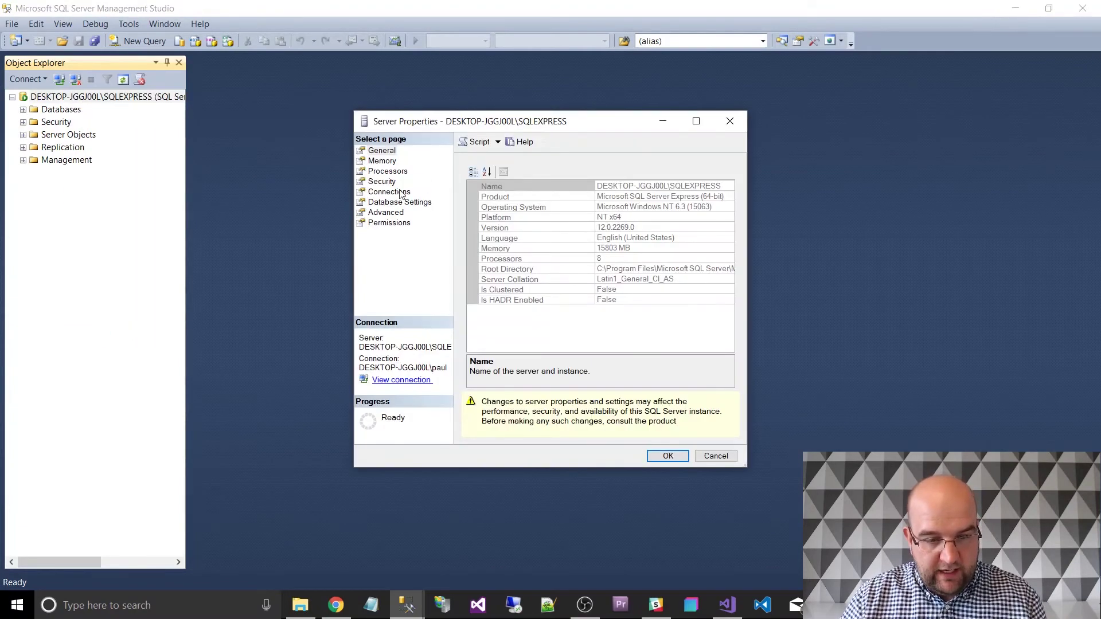
pyautogui.click(383, 182)
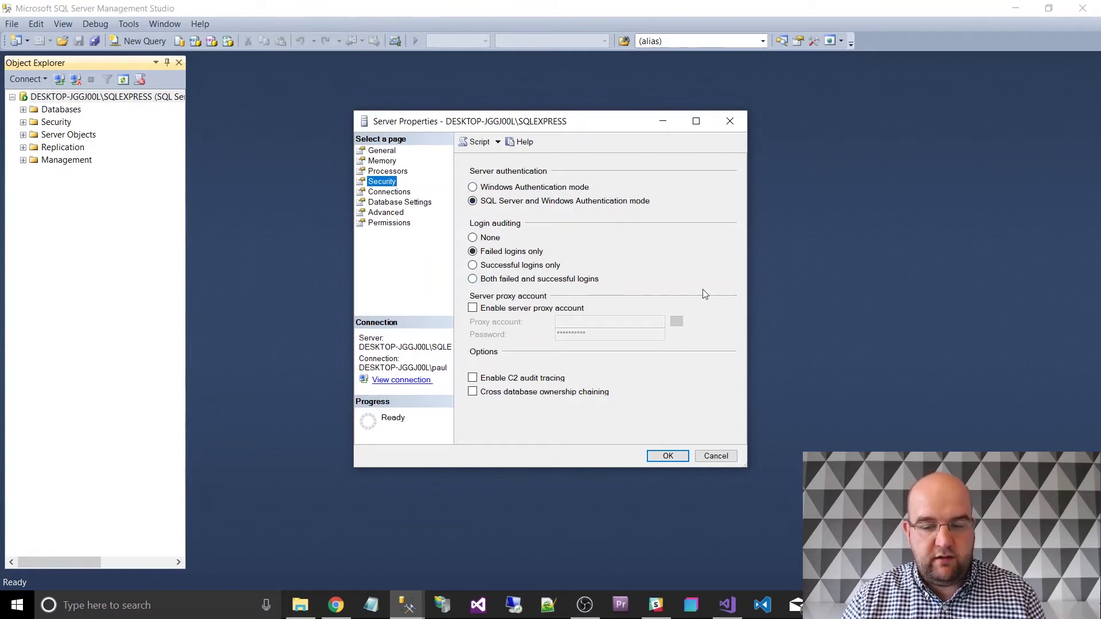
pyautogui.click(716, 457)
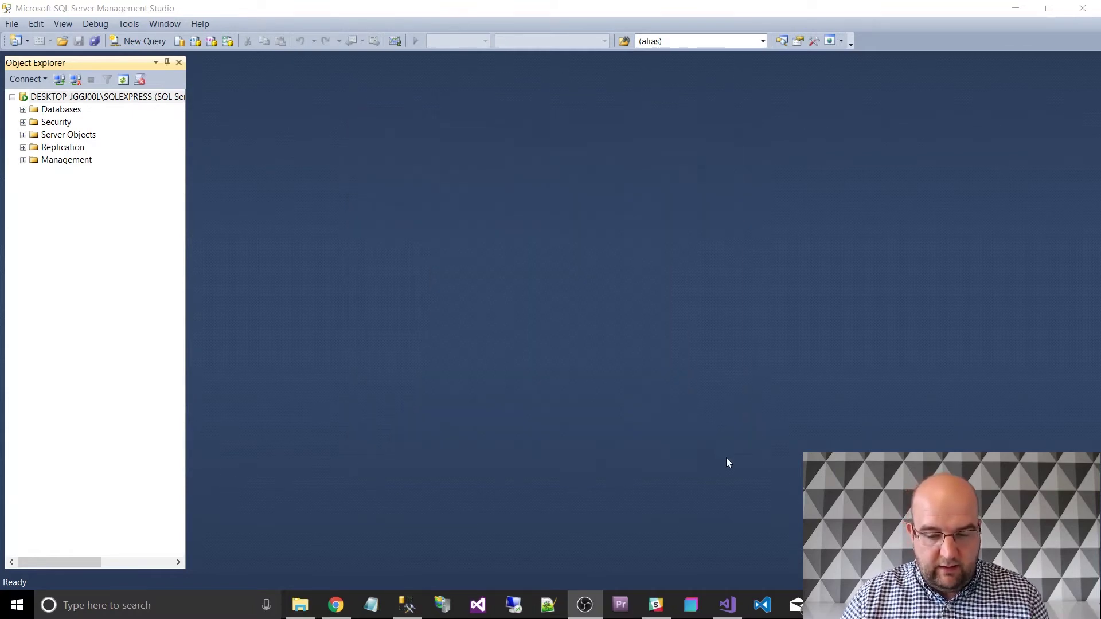
# Create database ELL with compatibility level SQL Server 2012 (110).
pyautogui.rightClick(59, 110)
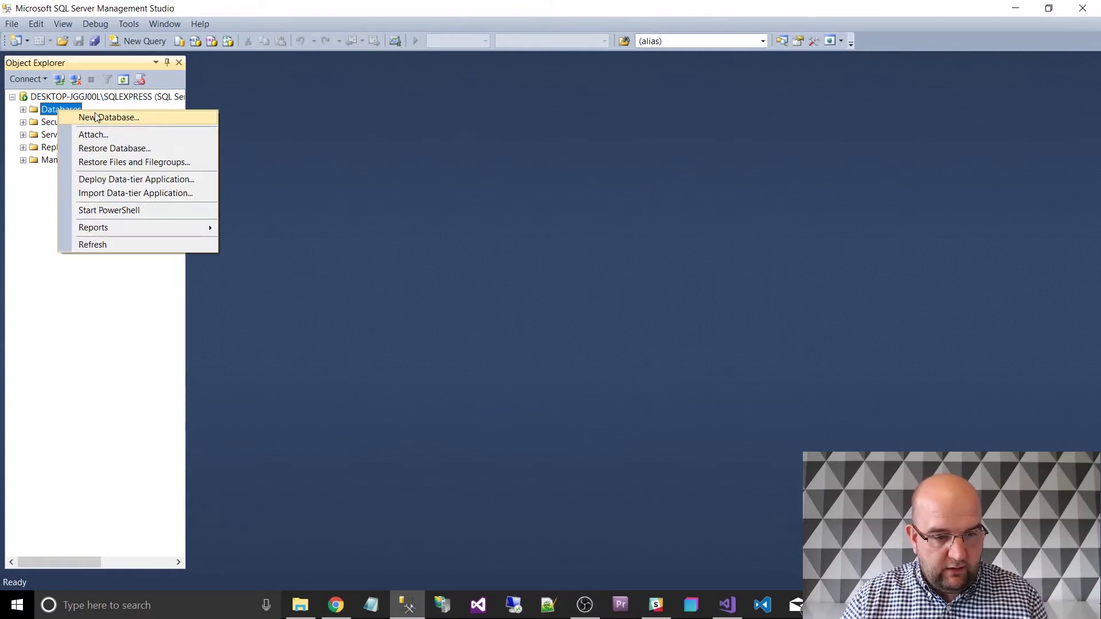
pyautogui.click(95, 115)
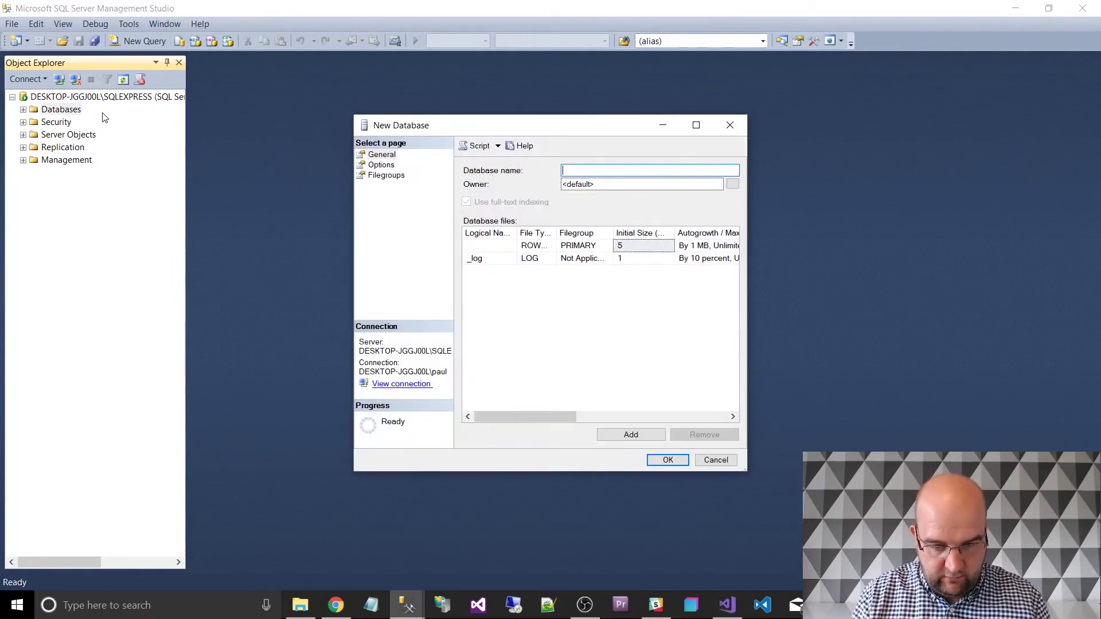
pyautogui.write('ELL')
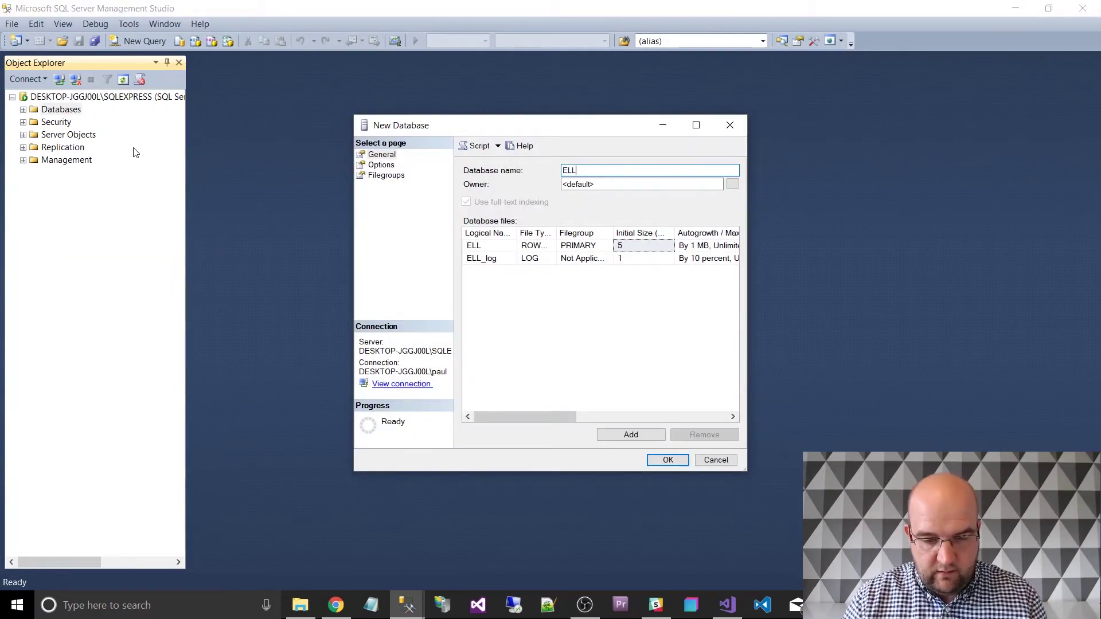
pyautogui.click(380, 165)
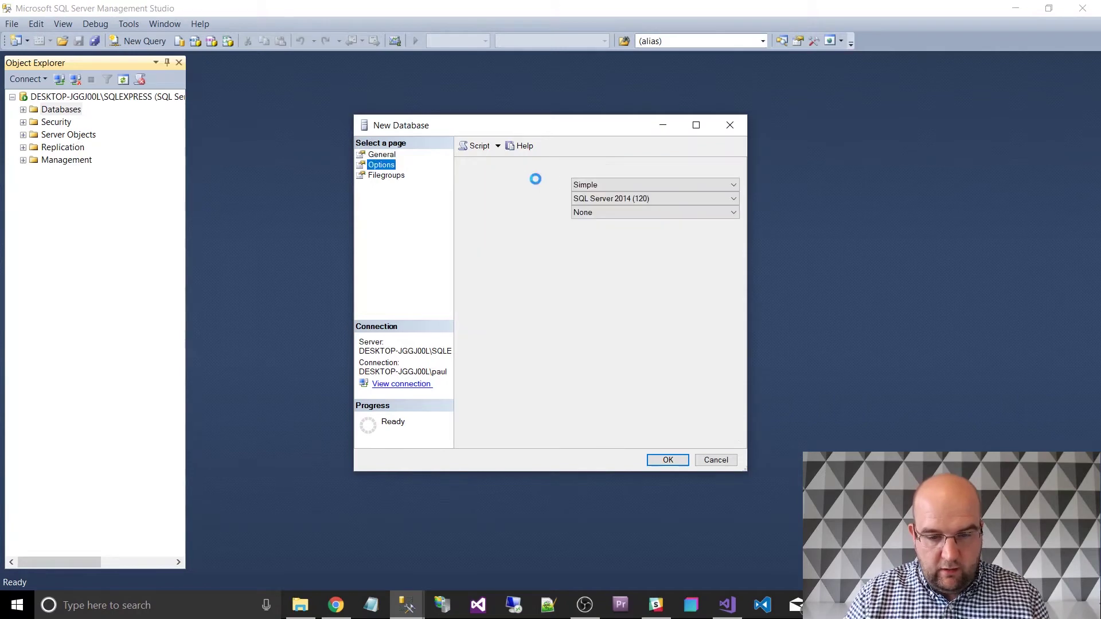
pyautogui.click(613, 198)
pyautogui.click(611, 229)
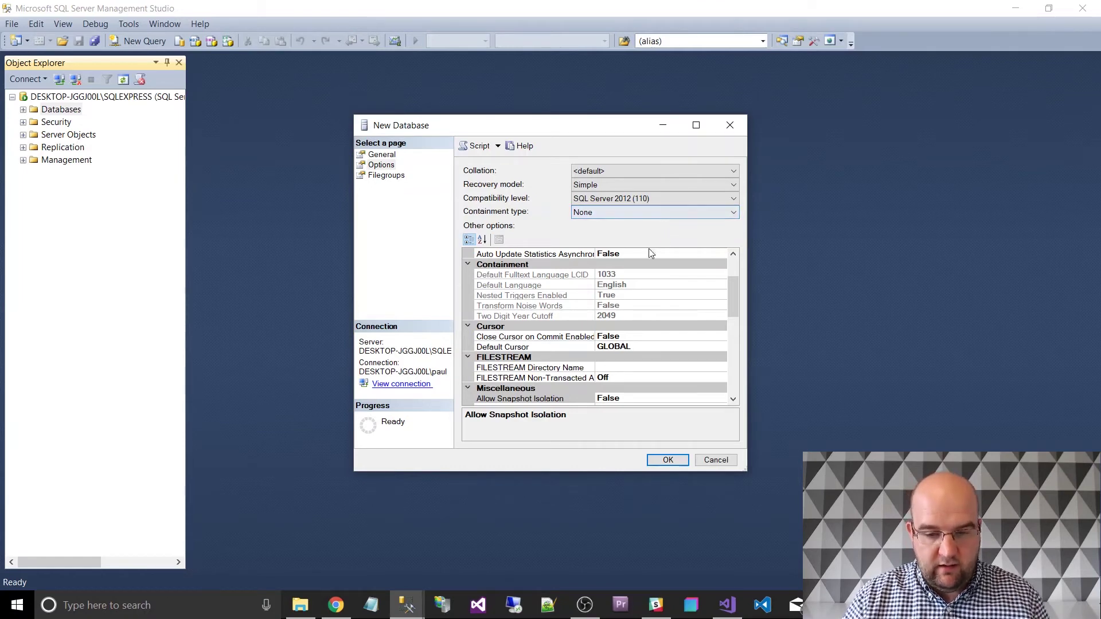
pyautogui.click(675, 465)
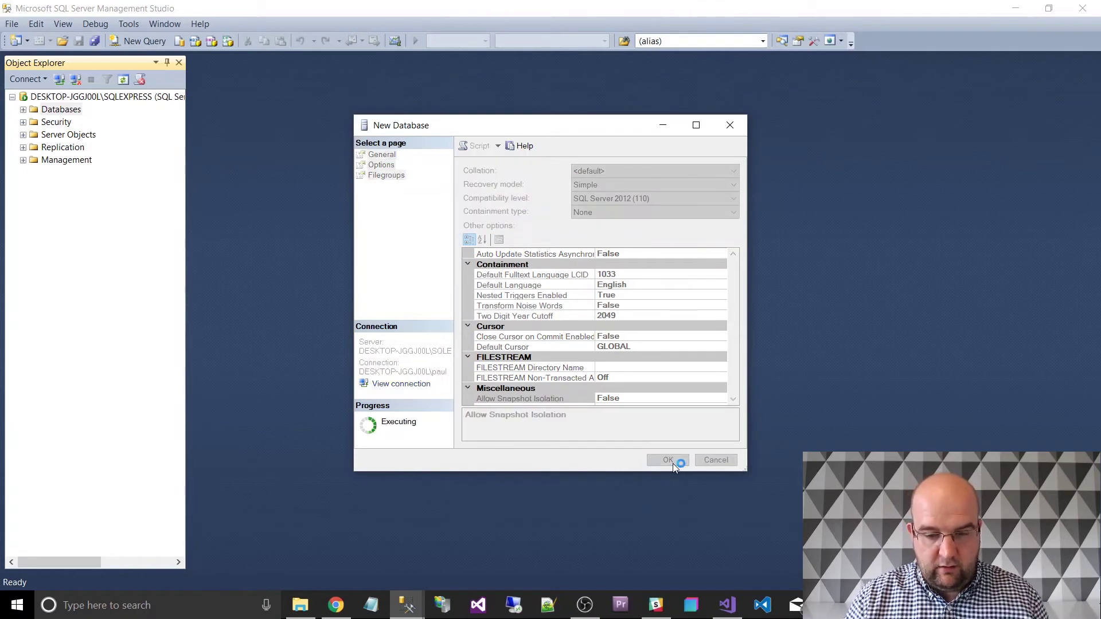
pyautogui.click(52, 122)
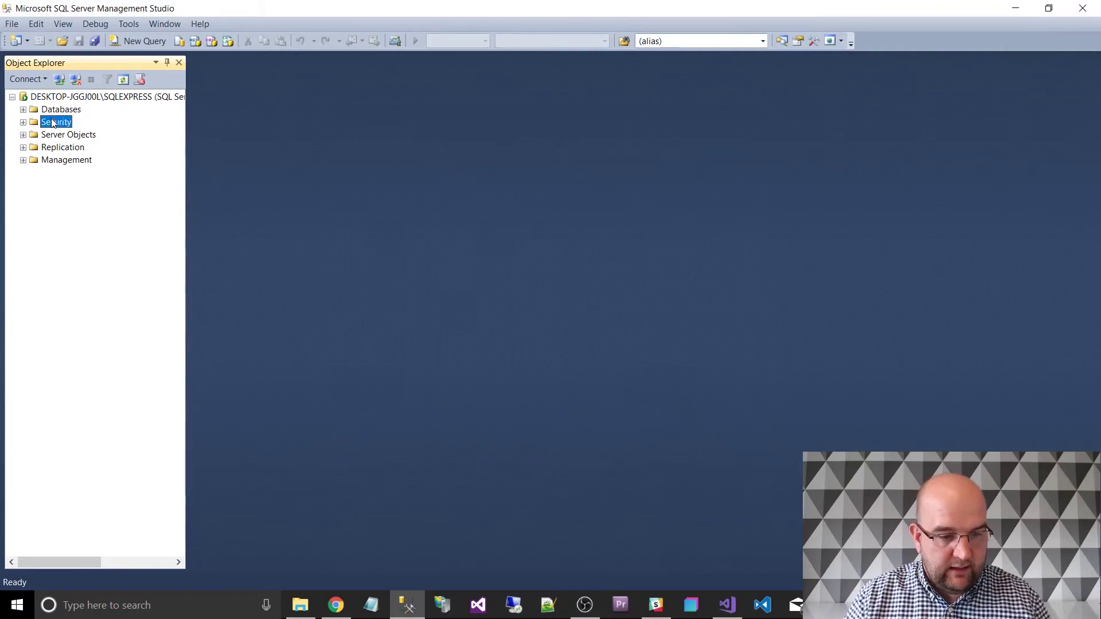
# Start a new SQL Server authentication login ELL without password policy, entering its password.
pyautogui.rightClick(52, 123)
pyautogui.click(24, 123)
pyautogui.rightClick(60, 136)
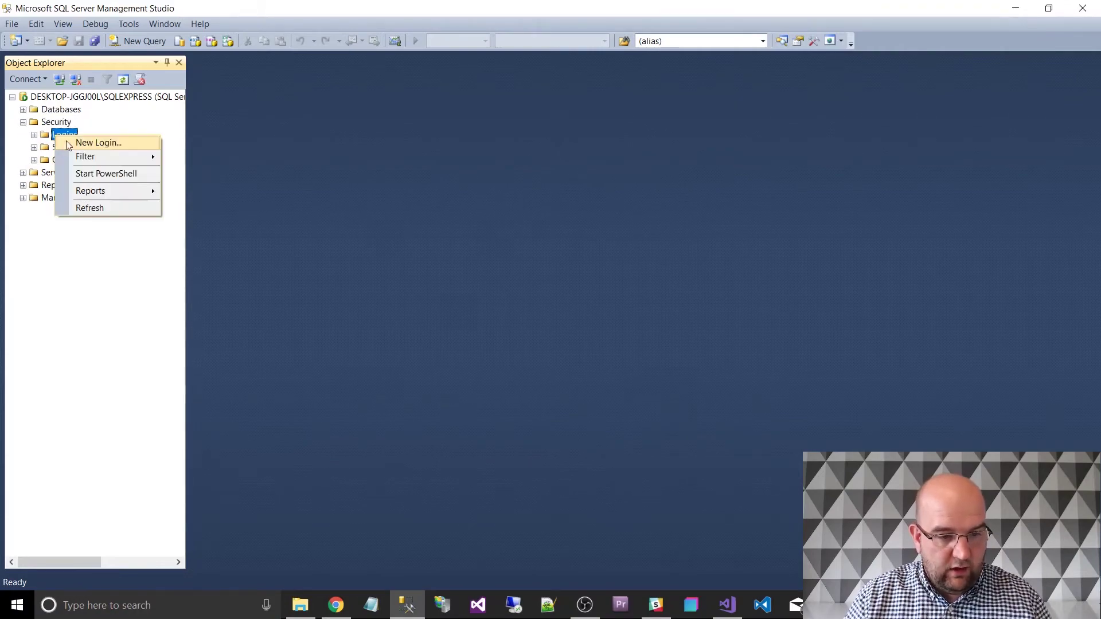
pyautogui.press('Escape')
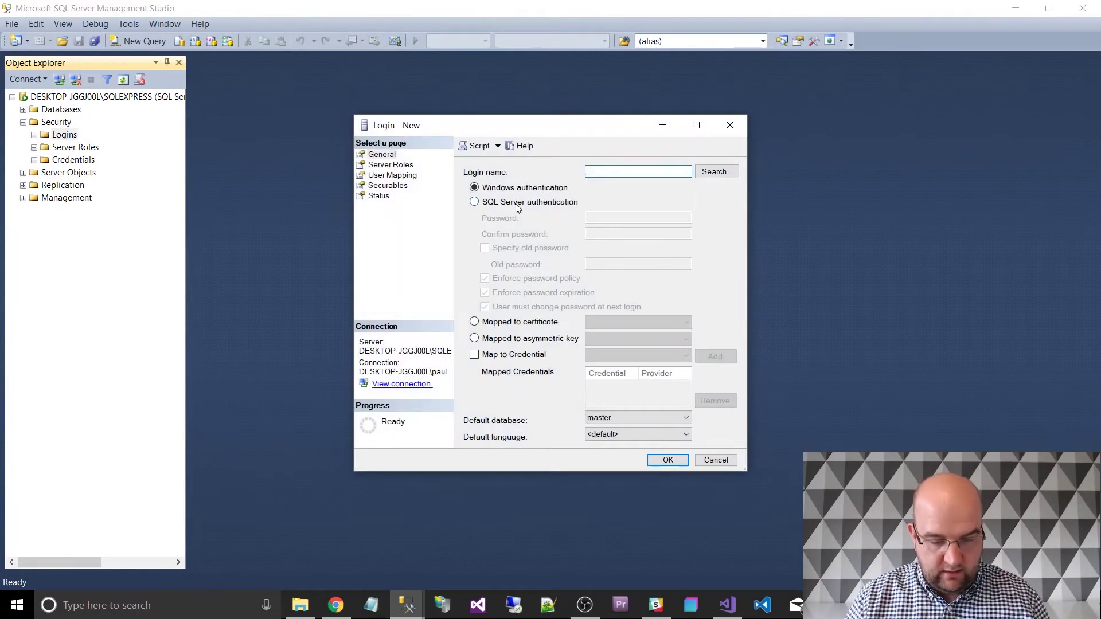
pyautogui.write('ELL')
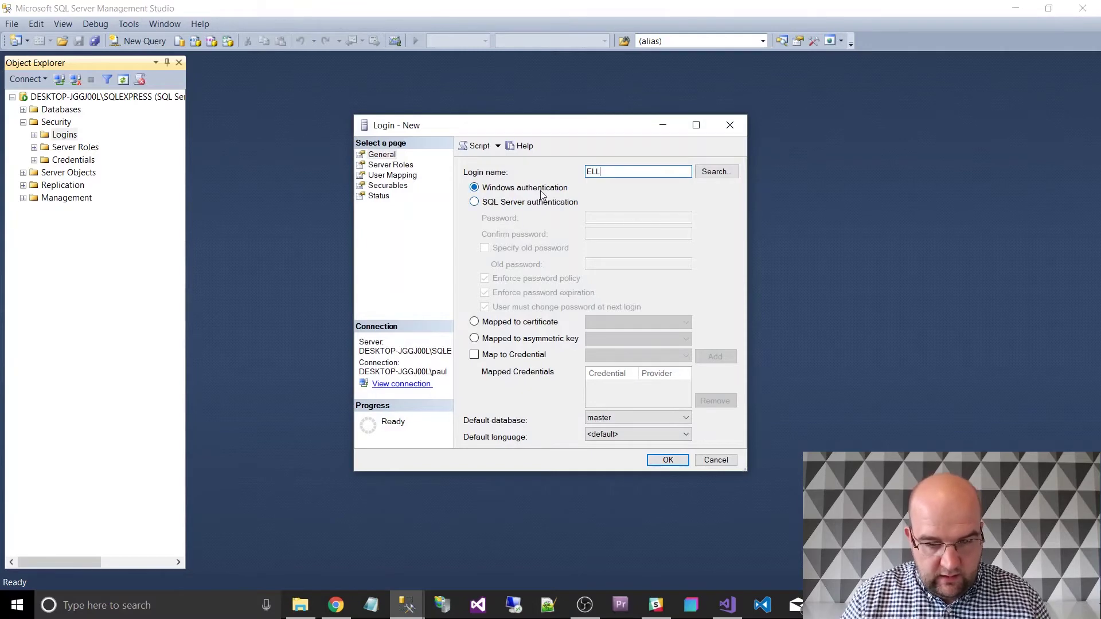
pyautogui.click(510, 207)
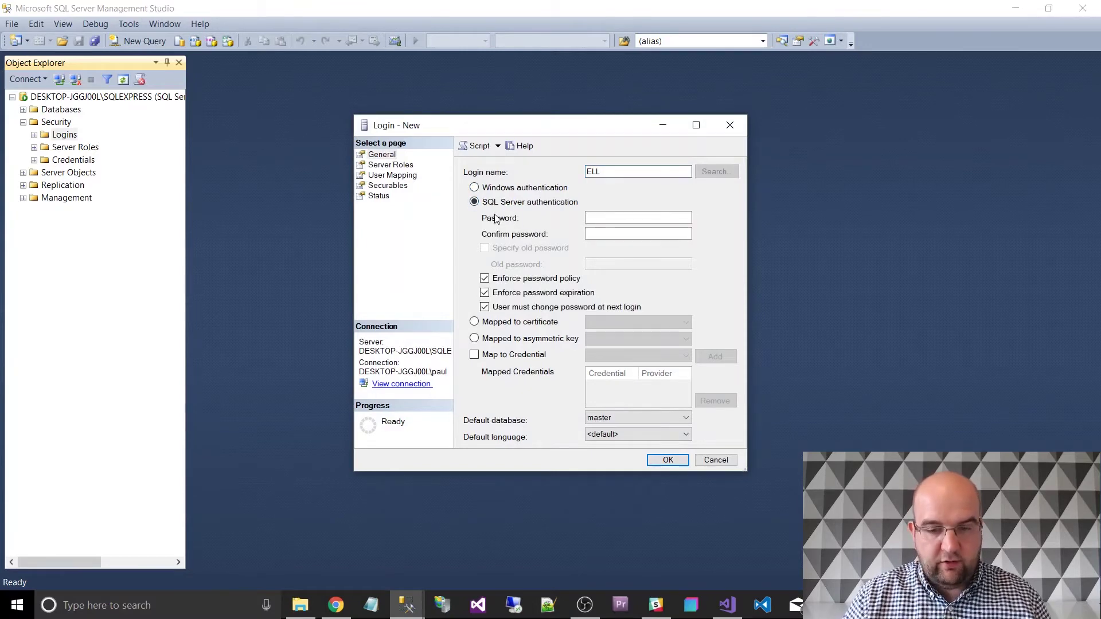
pyautogui.click(486, 280)
pyautogui.click(609, 218)
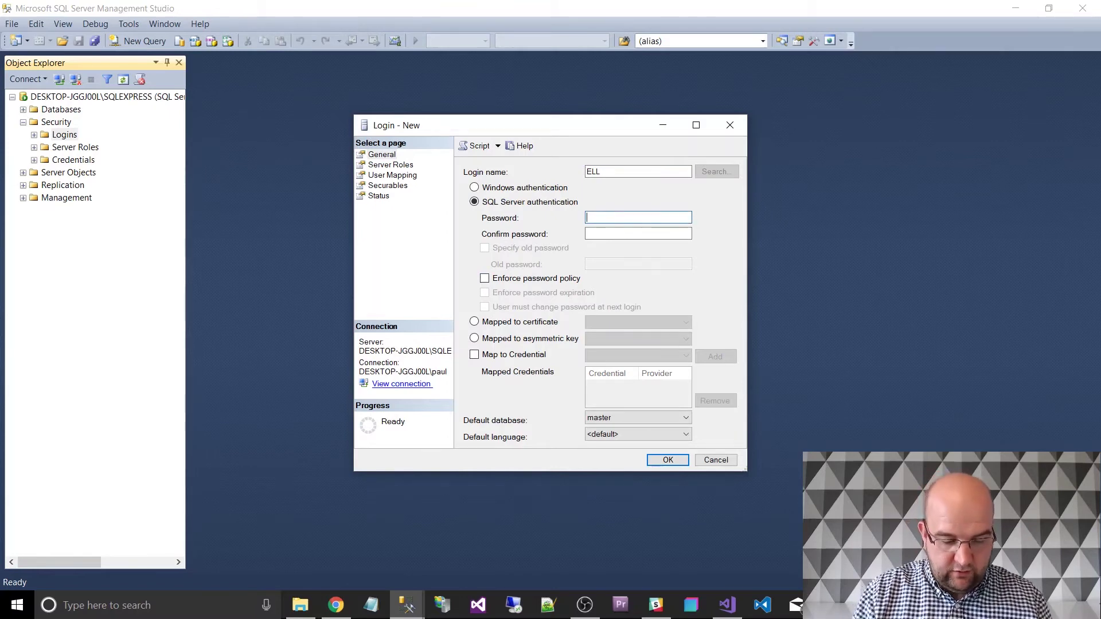
pyautogui.write('••••••••')
pyautogui.press('Tab')
pyautogui.write('•')
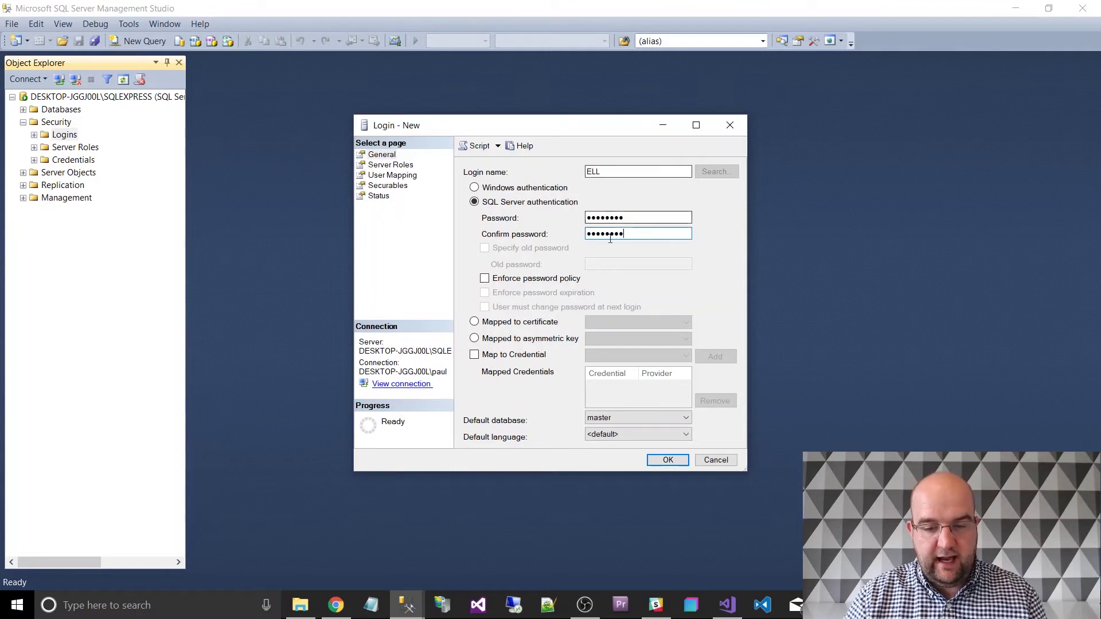
# Map login ELL to the ELL database with db_datareader, db_datawriter and db_owner, and create it.
pyautogui.click(405, 176)
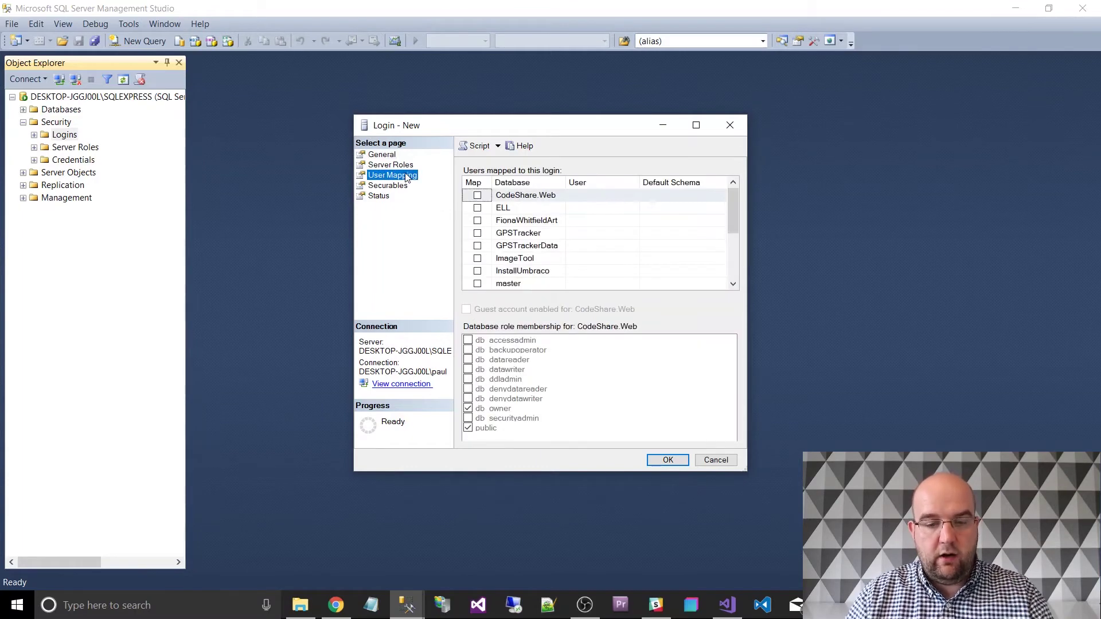
pyautogui.click(477, 208)
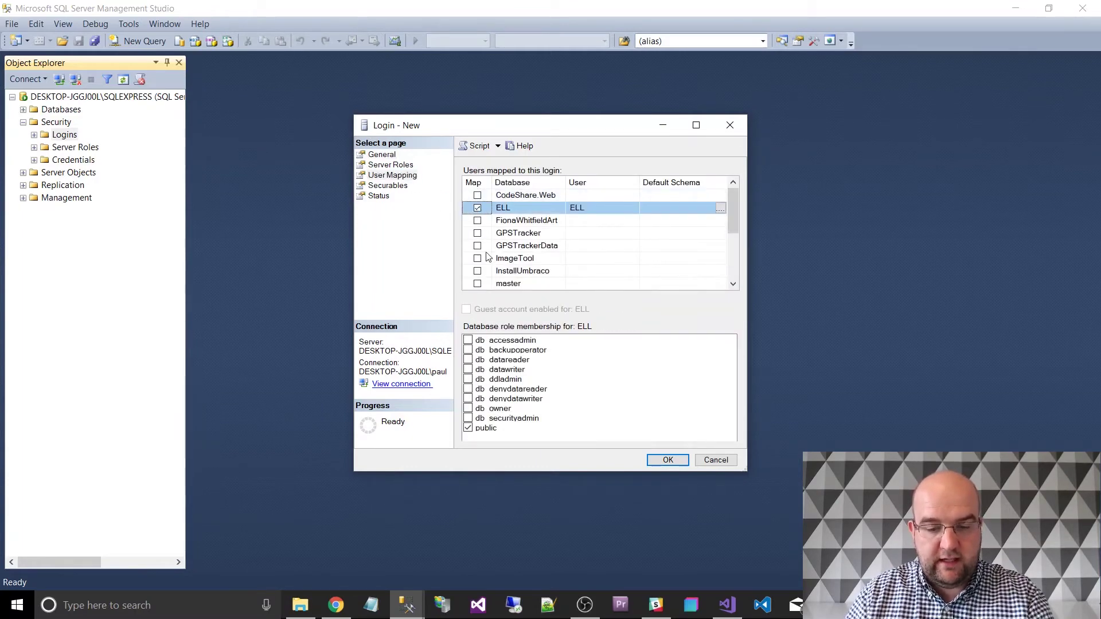
pyautogui.click(469, 360)
pyautogui.click(470, 370)
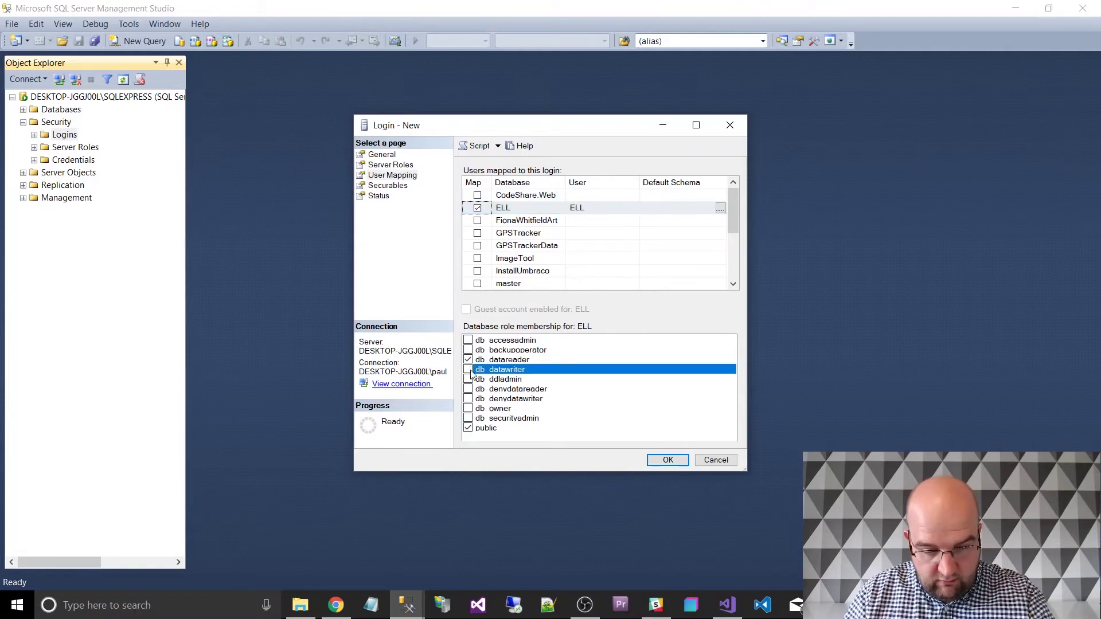
pyautogui.click(469, 370)
pyautogui.click(468, 409)
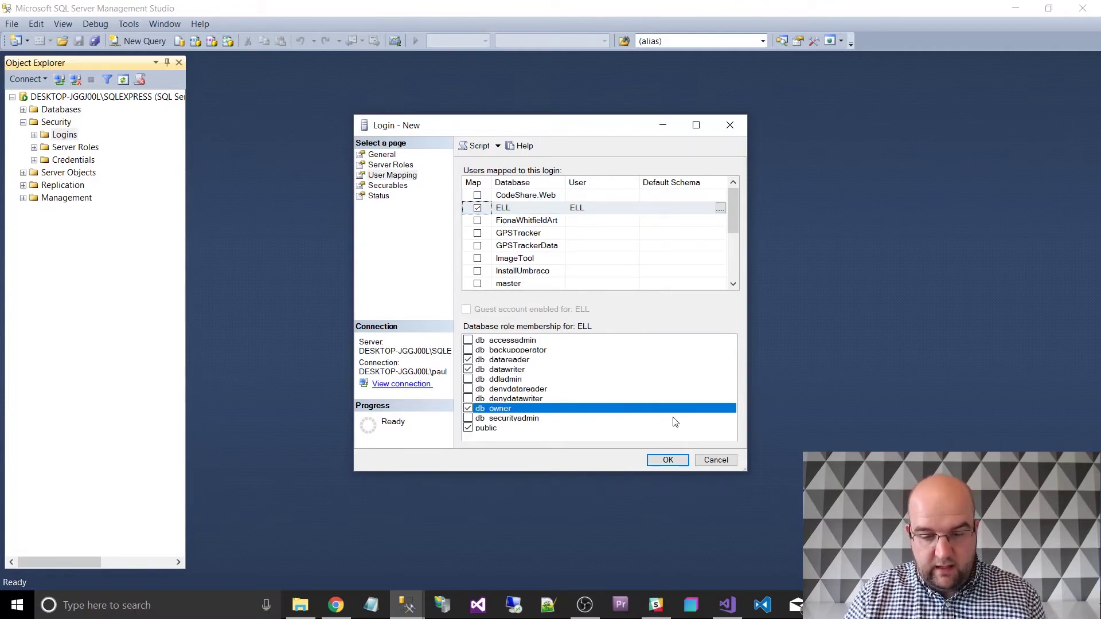
pyautogui.click(668, 460)
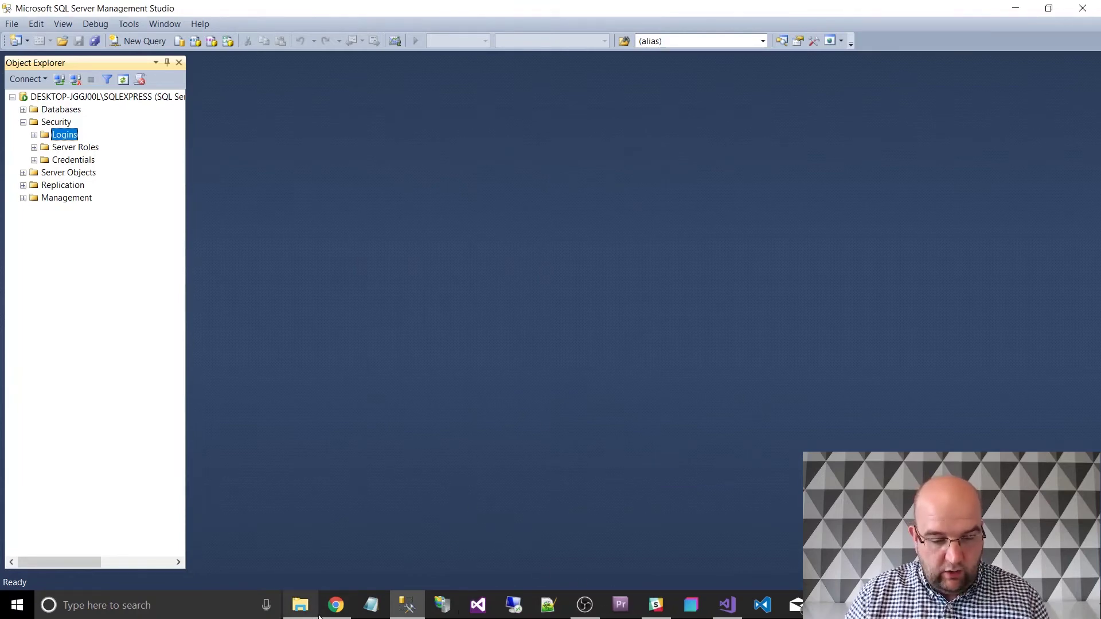
pyautogui.click(339, 608)
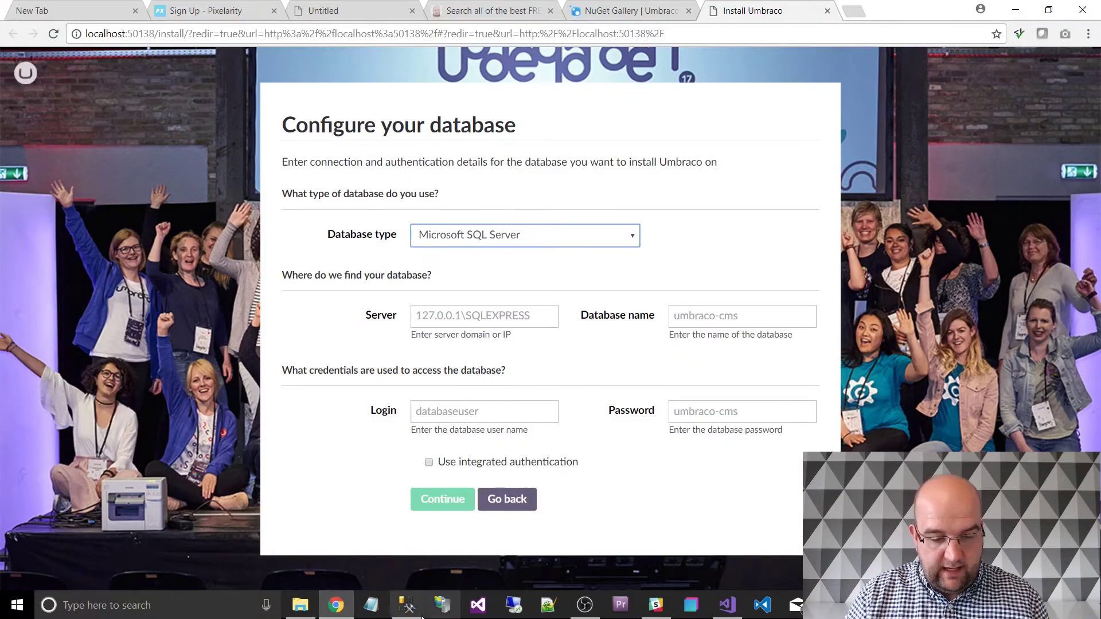
# Copy the SQLEXPRESS server instance name from Server Properties in SSMS.
pyautogui.click(406, 605)
pyautogui.rightClick(107, 96)
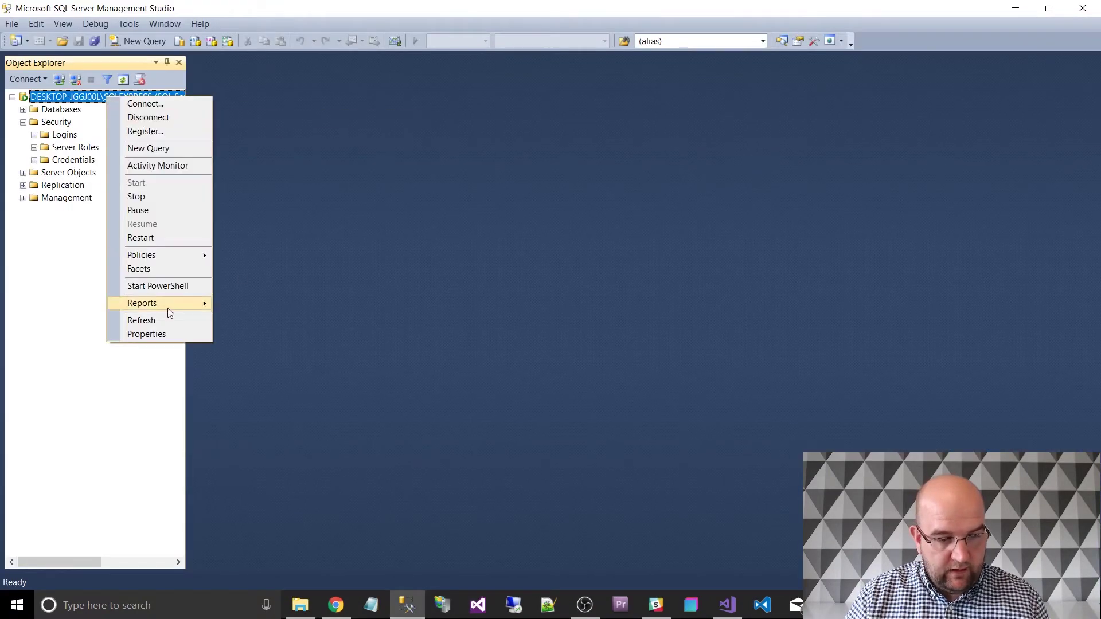
pyautogui.click(162, 333)
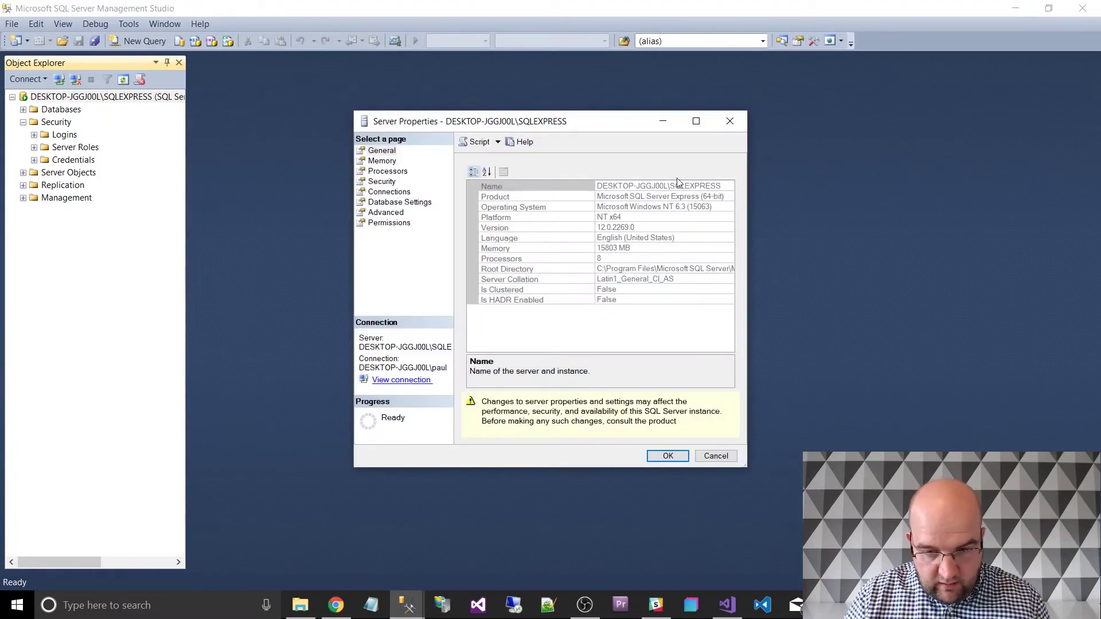
pyautogui.click(723, 187)
pyautogui.moveTo(722, 187); pyautogui.dragTo(597, 187)
pyautogui.hotkey('ctrl', 'c')
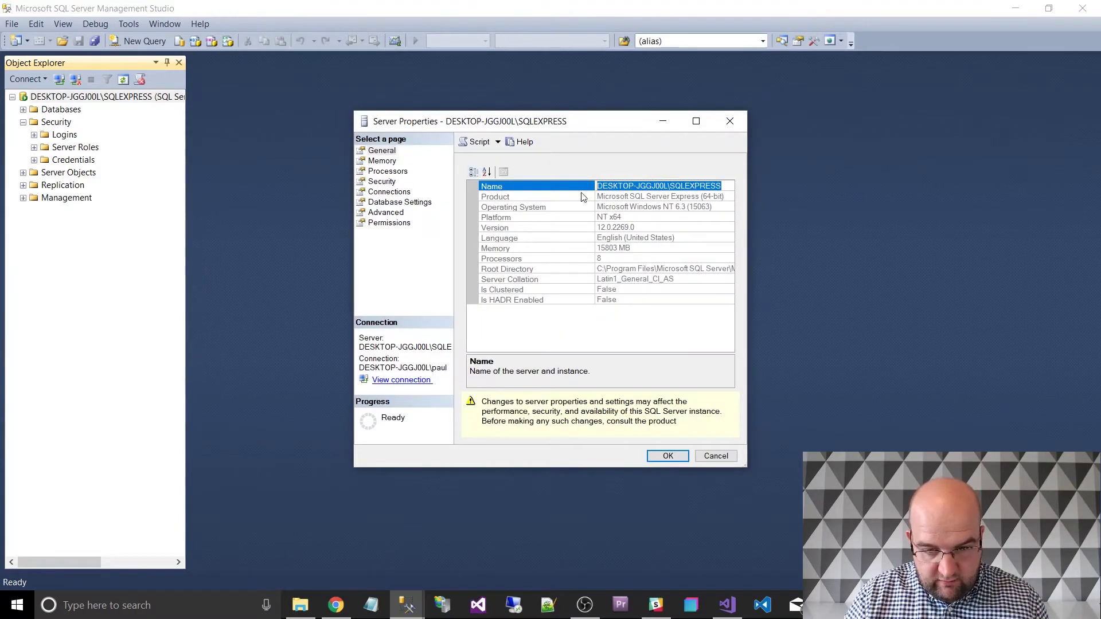
pyautogui.click(665, 455)
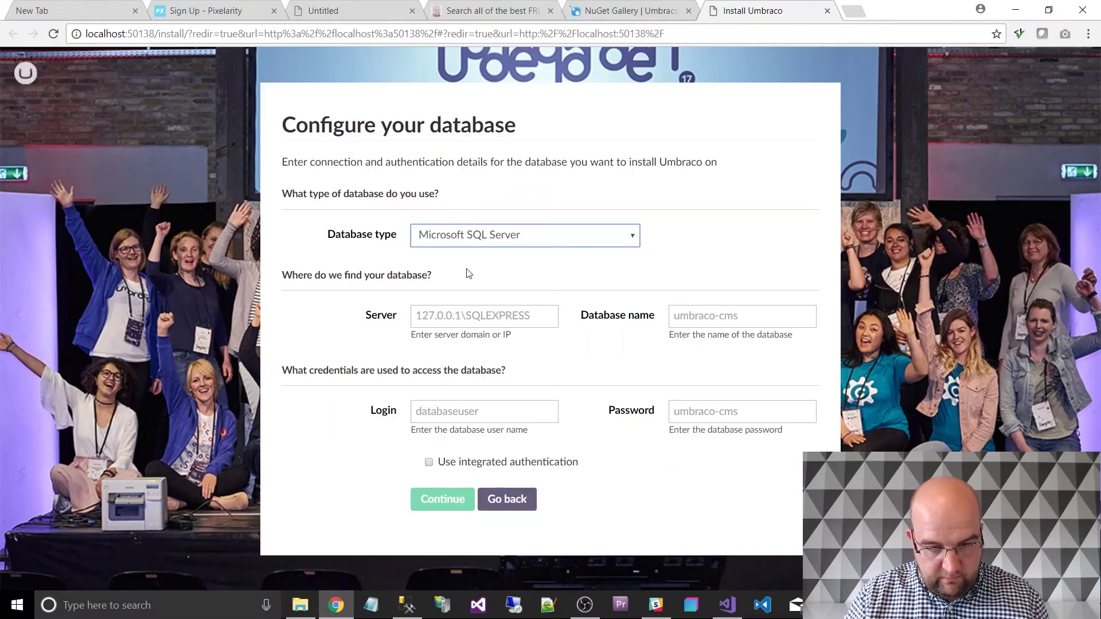
# Paste the server name into Server, enter database and login ELL with the password, and continue.
pyautogui.click(450, 316)
pyautogui.hotkey('ctrl', 'v')
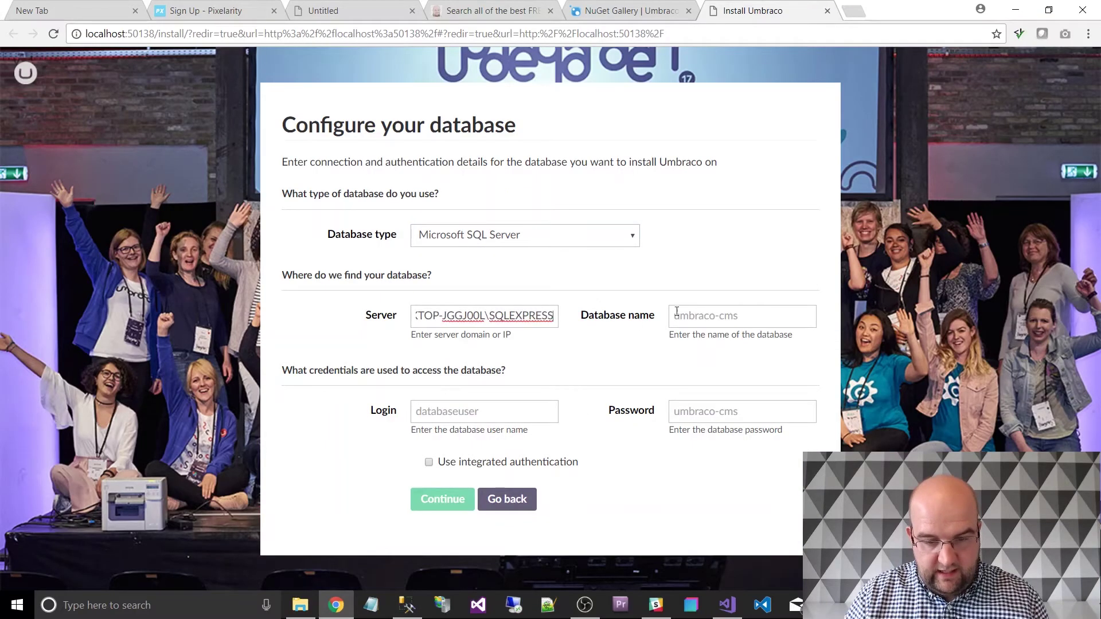
pyautogui.click(707, 310)
pyautogui.write('ELL')
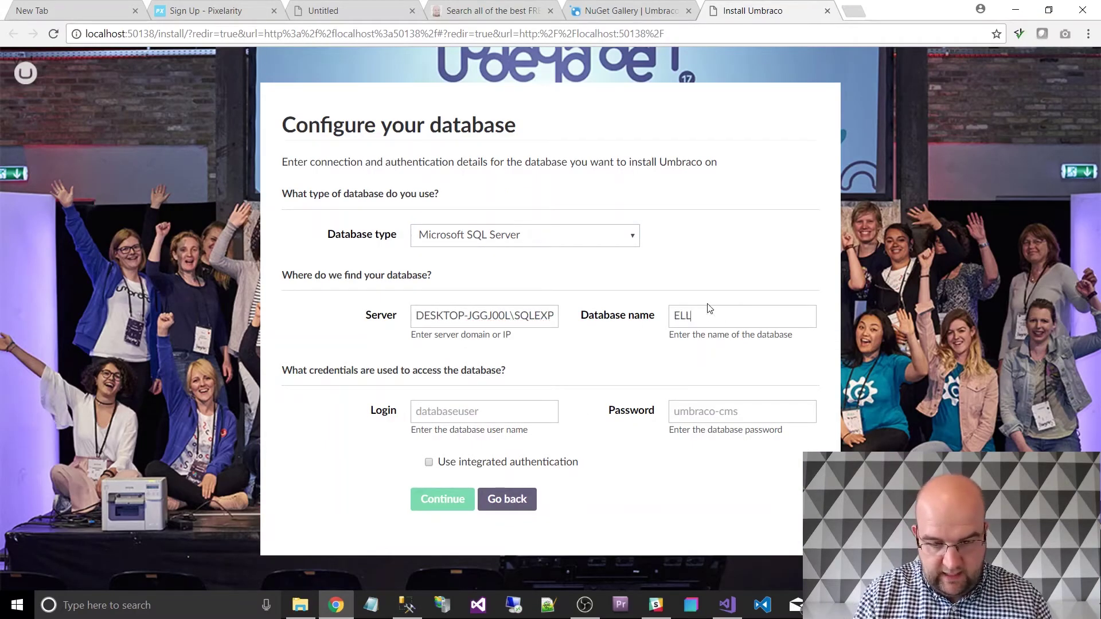
pyautogui.write('E')
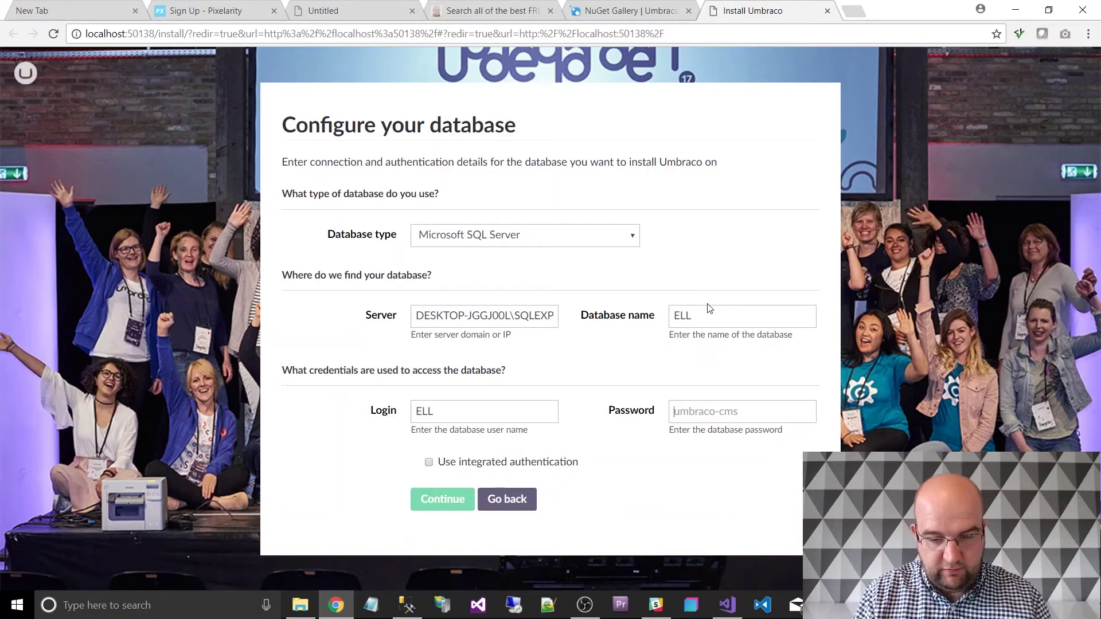
pyautogui.press('Tab')
pyautogui.write('*******')
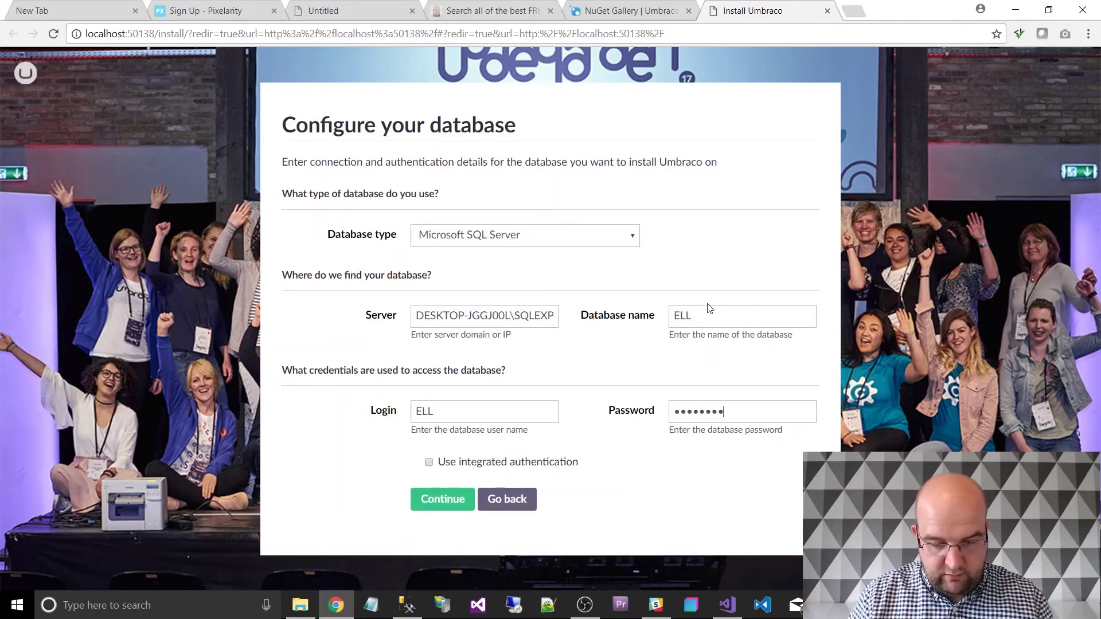
pyautogui.click(464, 502)
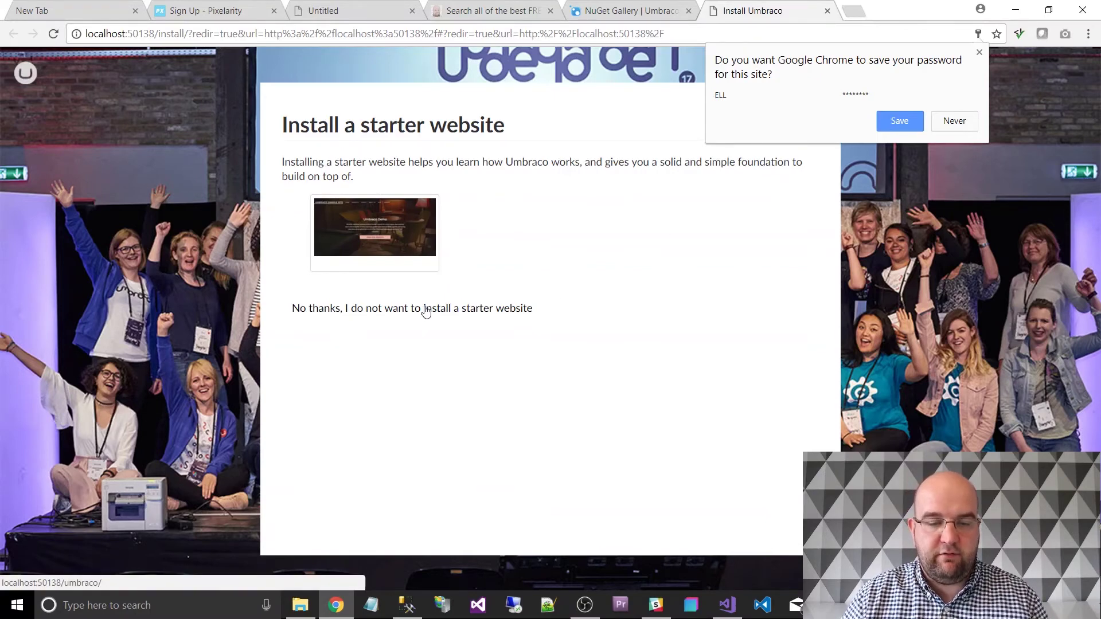
# Finish the Umbraco install without a starter website and browse the Media, Settings, Developer and Users sections.
pyautogui.click(424, 311)
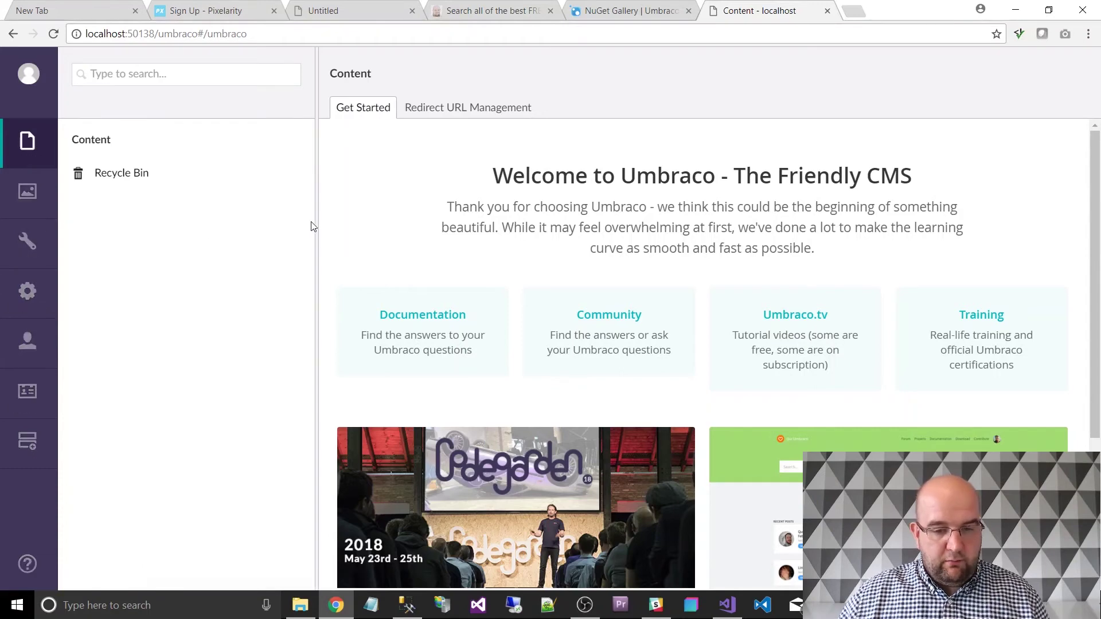
pyautogui.click(32, 206)
pyautogui.click(30, 245)
pyautogui.click(39, 290)
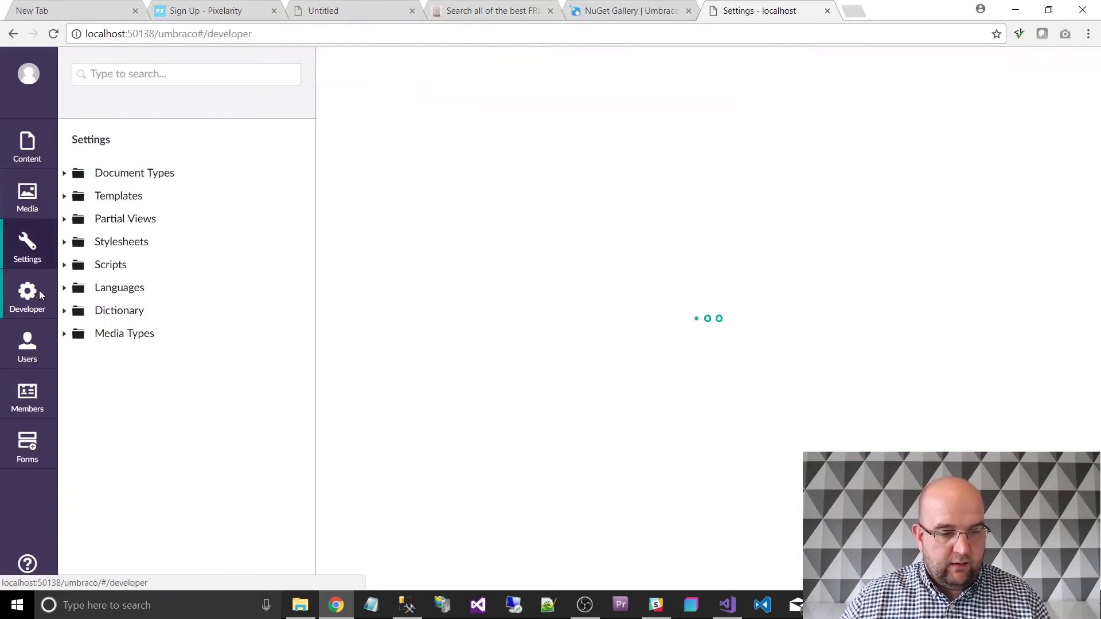
pyautogui.click(28, 346)
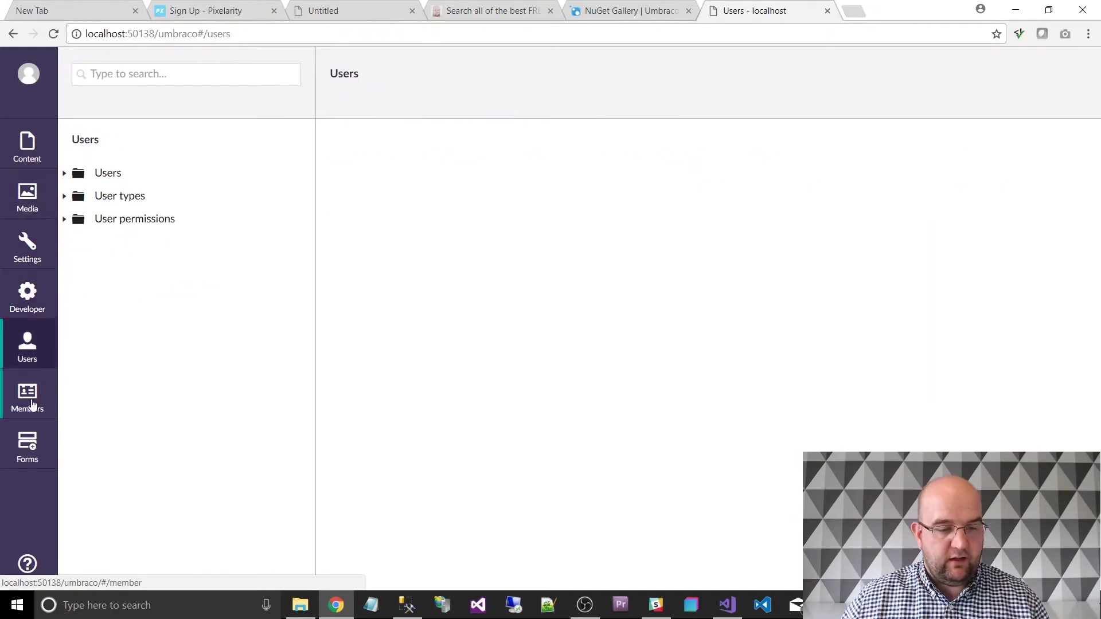
# Go back through Developer, Settings and Media to the empty Content section, then return to Visual Studio.
pyautogui.click(30, 289)
pyautogui.click(27, 246)
pyautogui.click(27, 198)
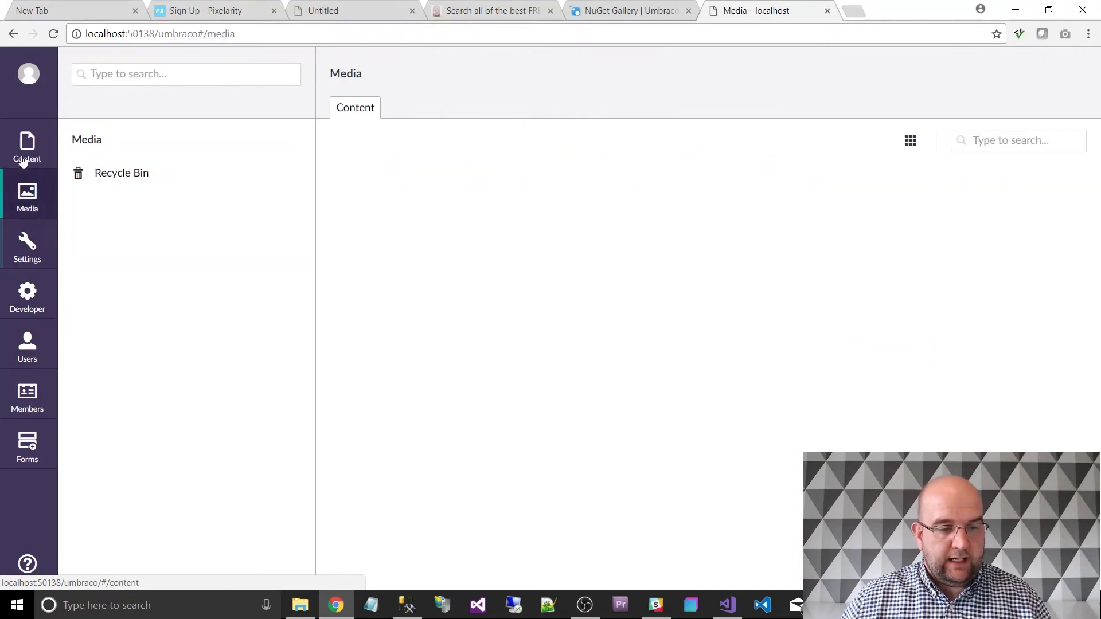
pyautogui.click(23, 154)
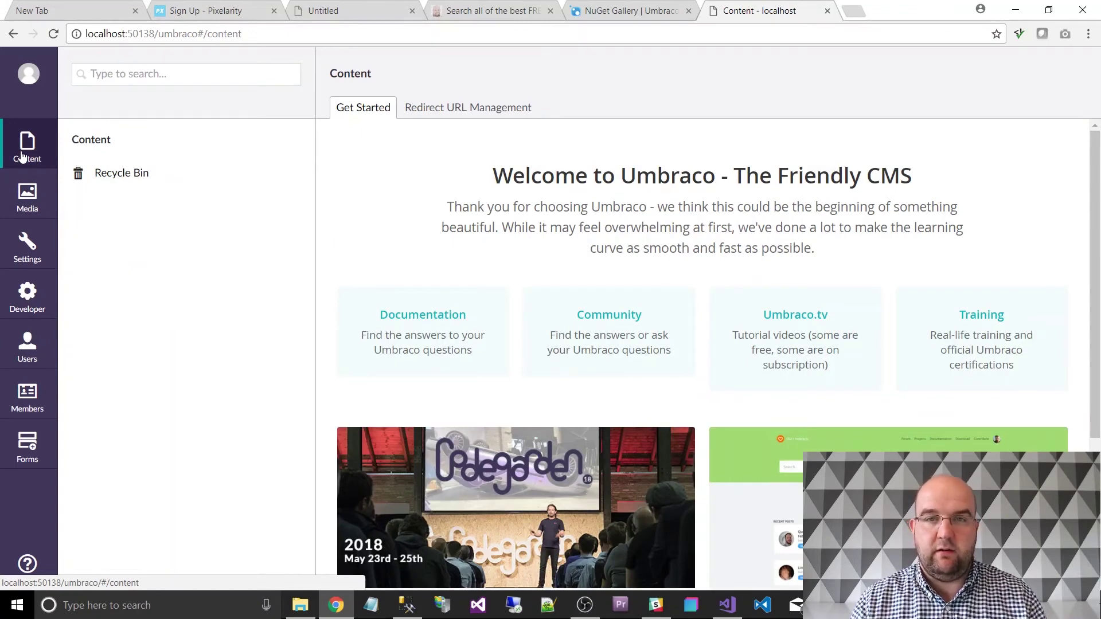
pyautogui.click(21, 155)
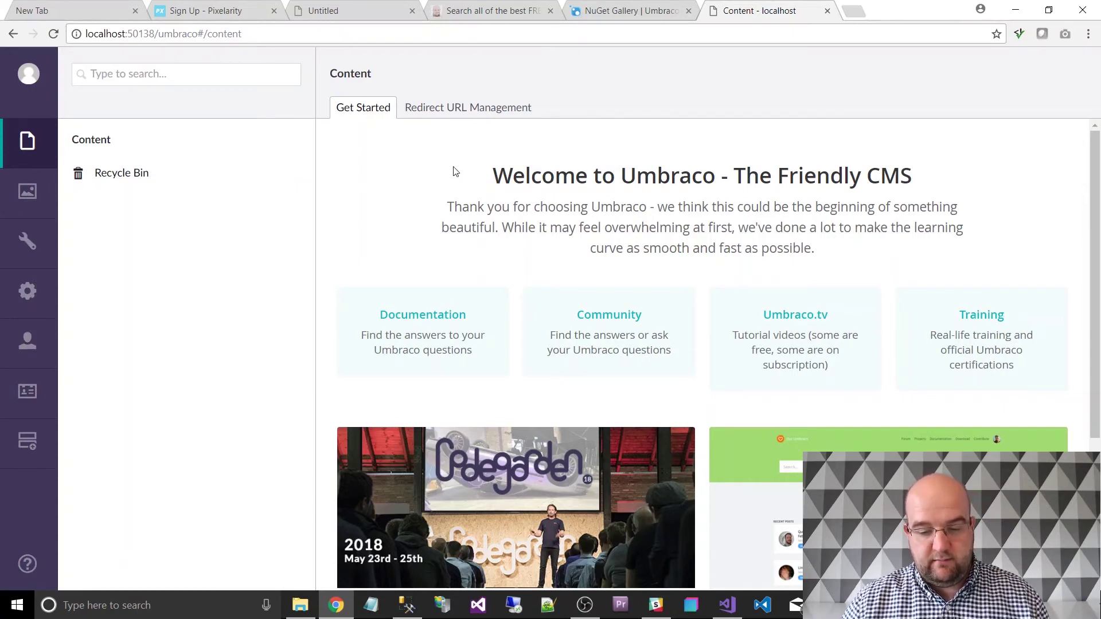
pyautogui.click(737, 613)
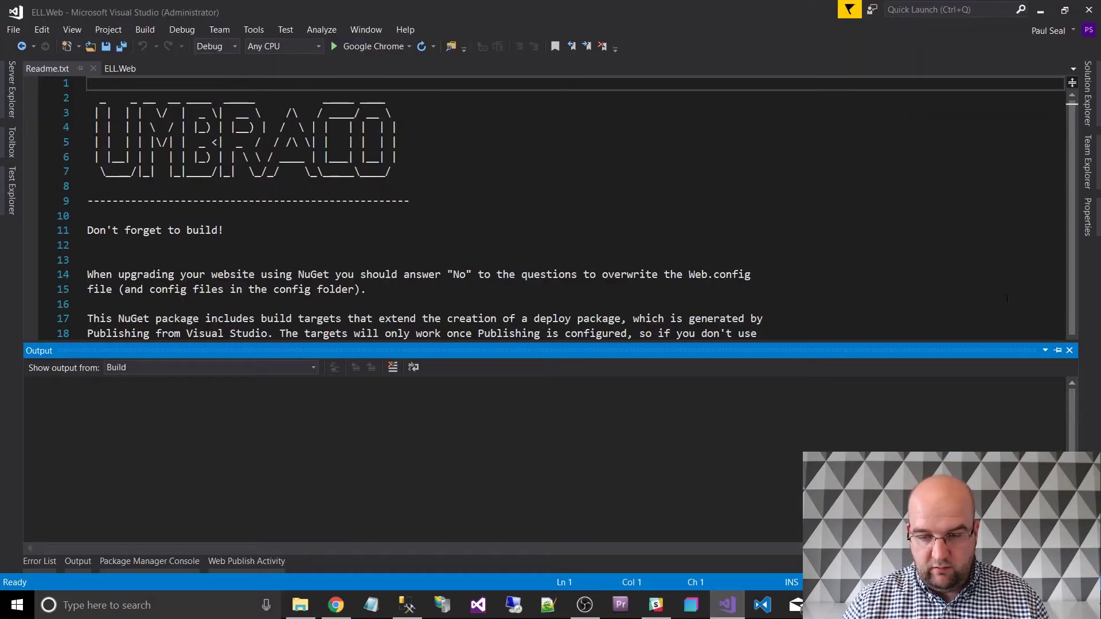
# Hide the Output window and show all ELL.Web files, including hidden folders, in Solution Explorer.
pyautogui.click(1046, 350)
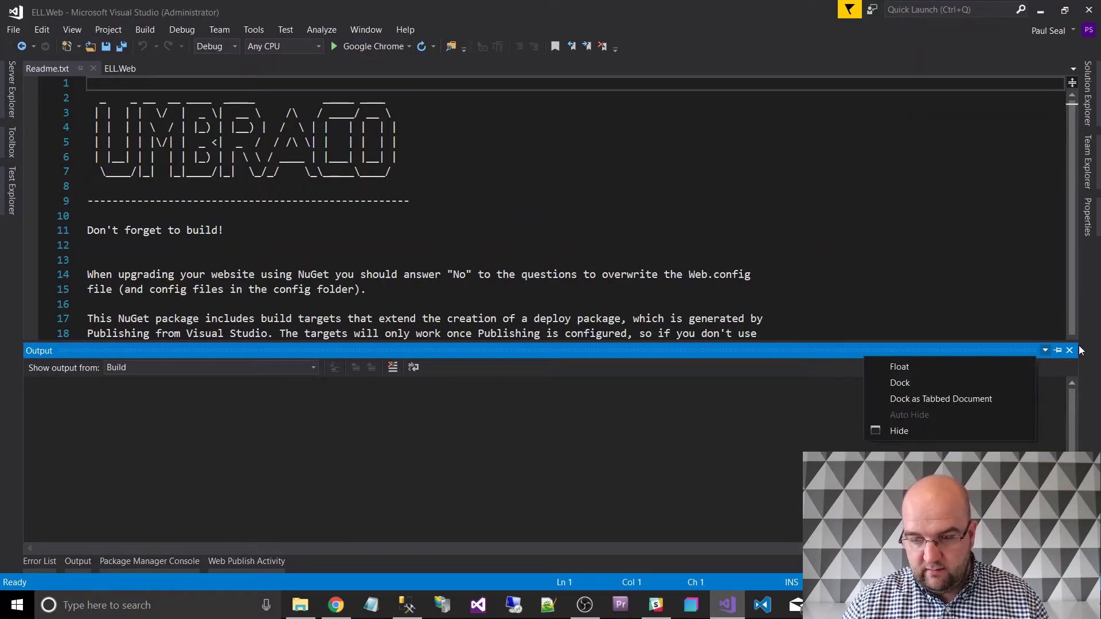
pyautogui.click(1070, 351)
pyautogui.click(1088, 91)
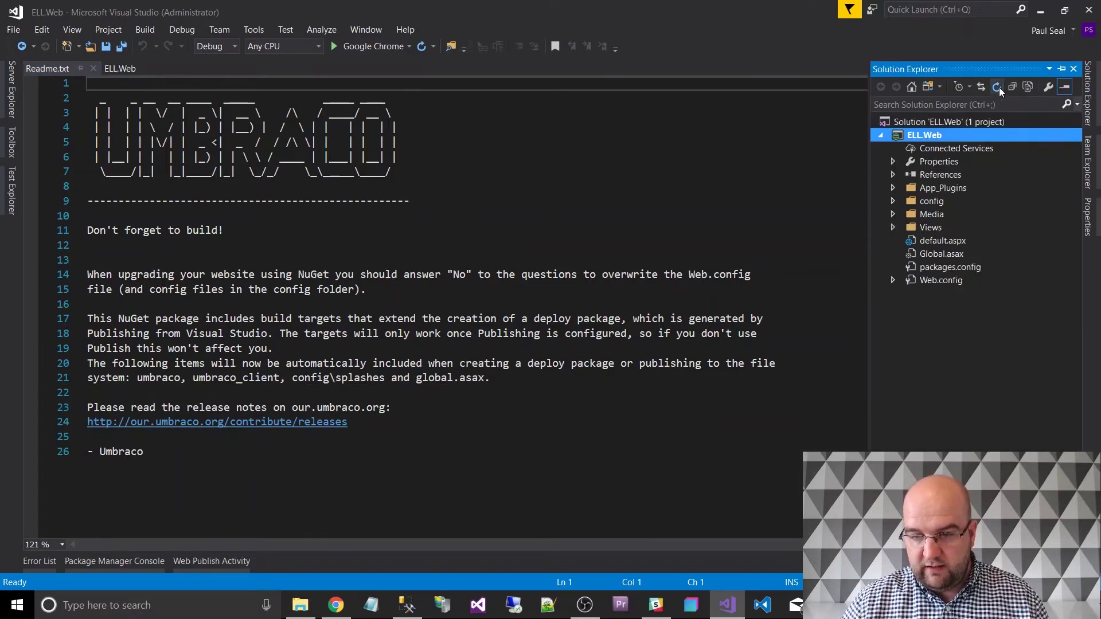
pyautogui.click(1026, 89)
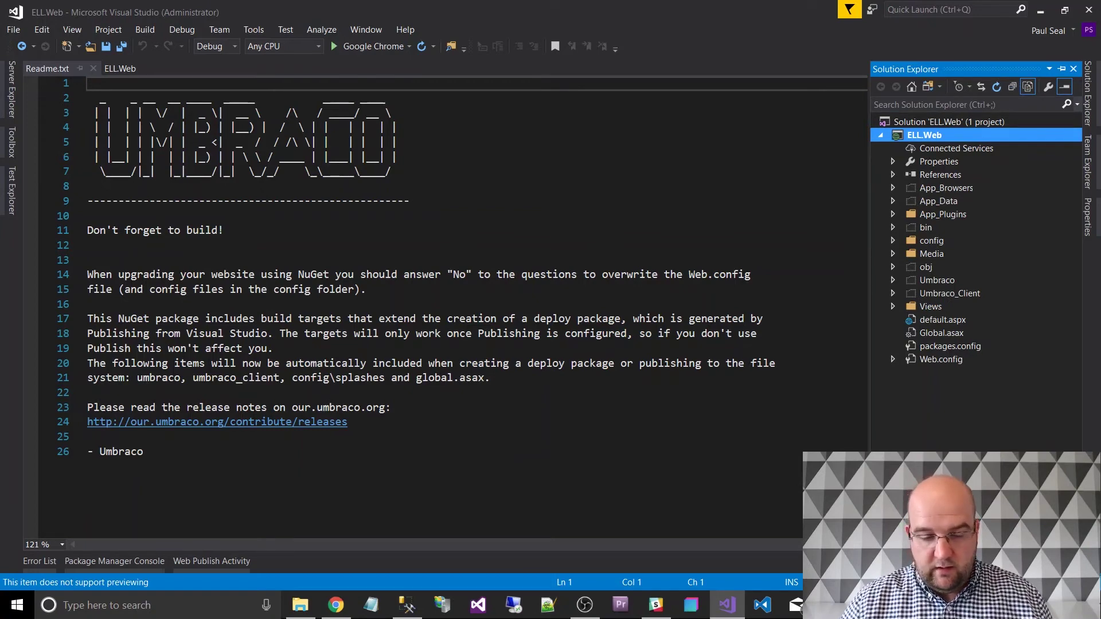
pyautogui.click(300, 606)
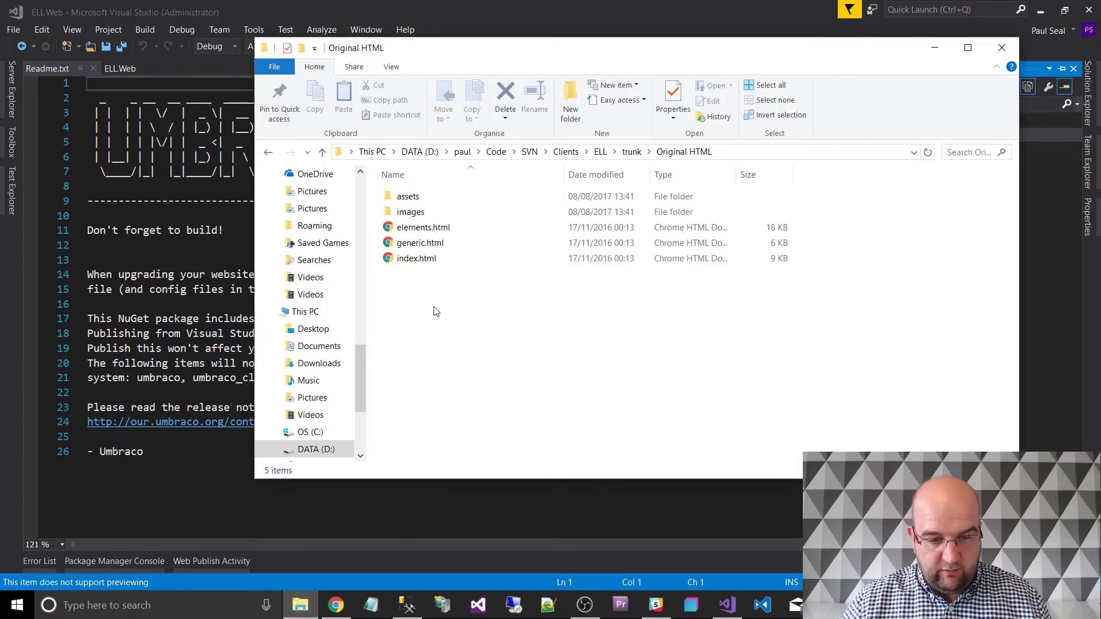
# Look over the template files and the ELL.Web project folder, then reopen the Original HTML folder.
pyautogui.moveTo(433, 307); pyautogui.dragTo(463, 213)
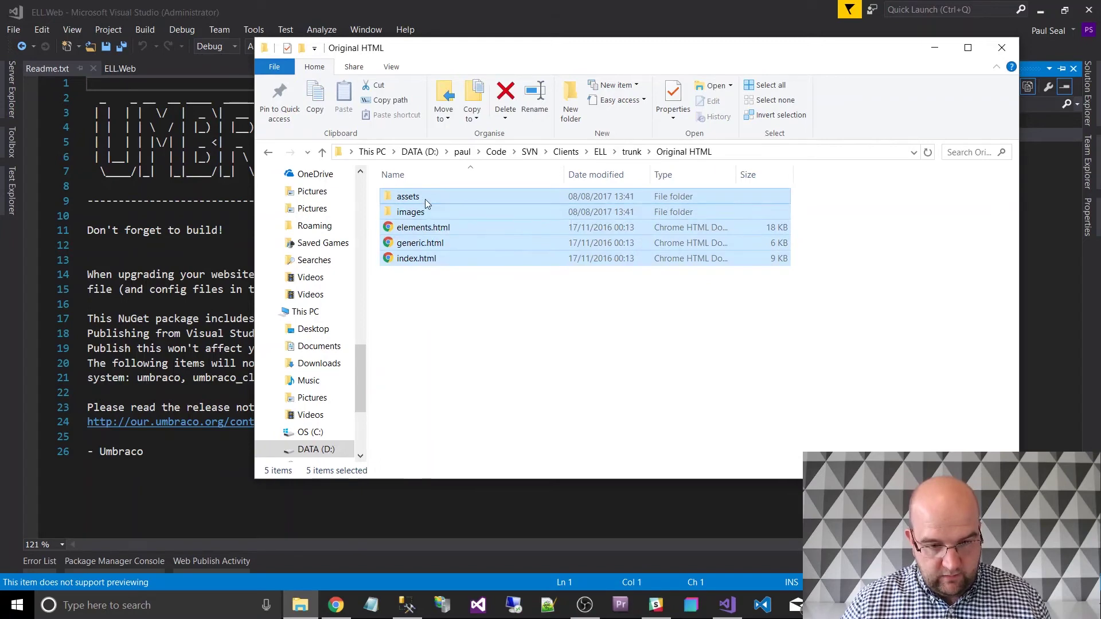
pyautogui.click(434, 286)
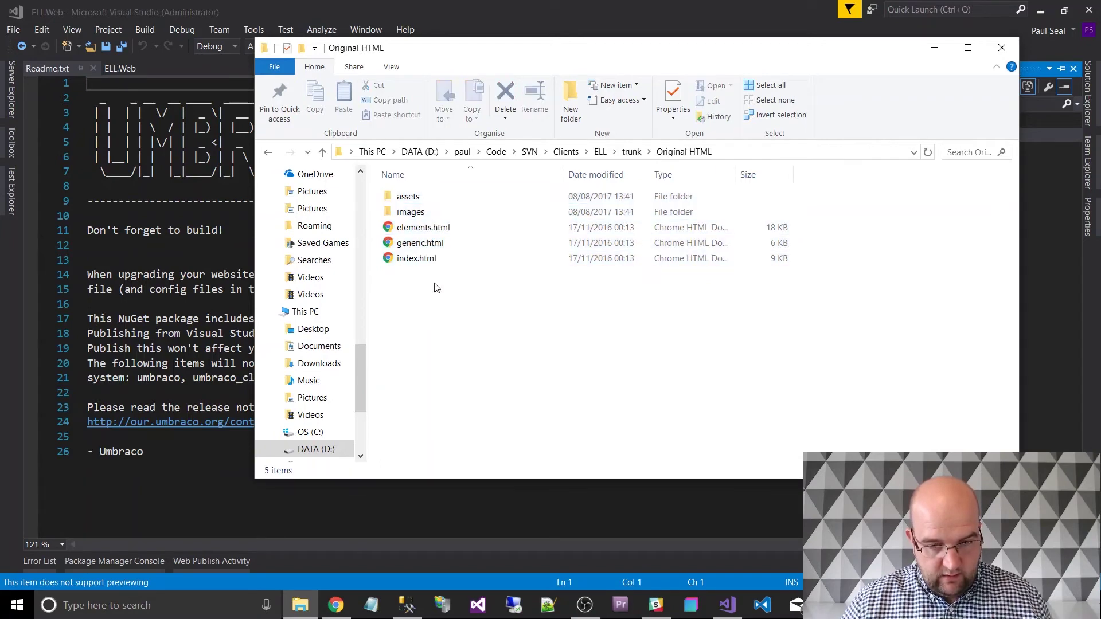
pyautogui.moveTo(442, 287); pyautogui.dragTo(401, 205)
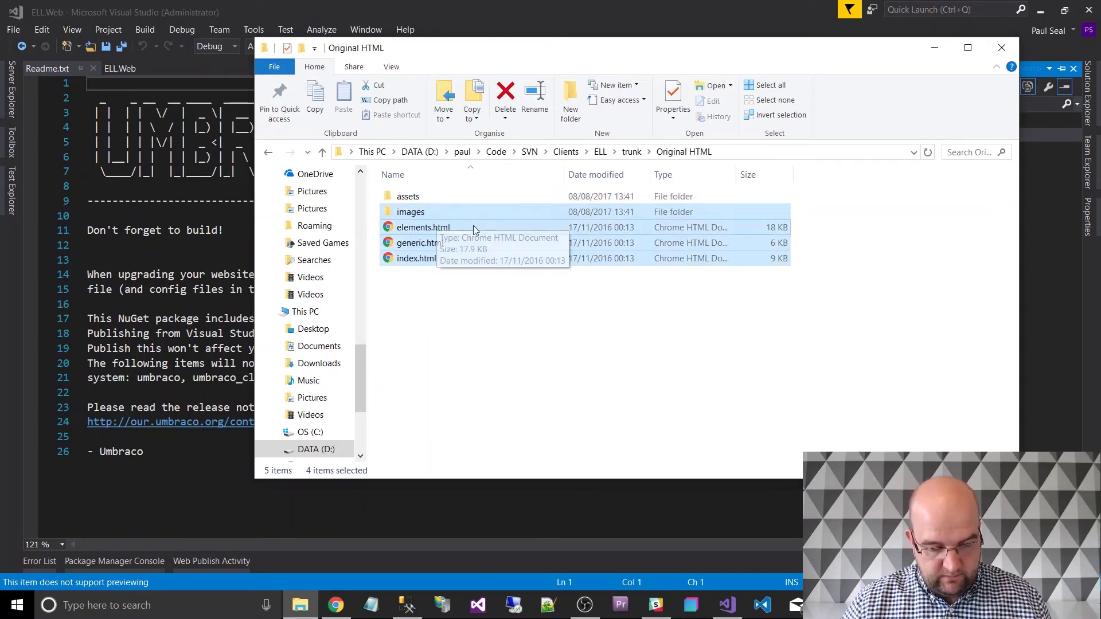
pyautogui.click(633, 153)
pyautogui.doubleClick(430, 214)
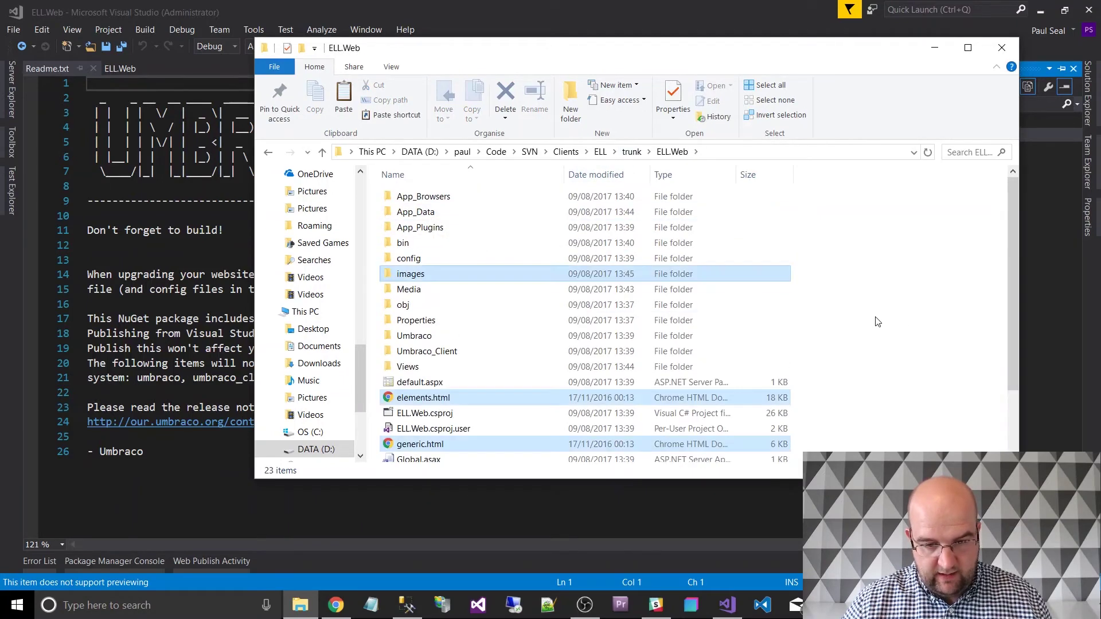
pyautogui.click(629, 154)
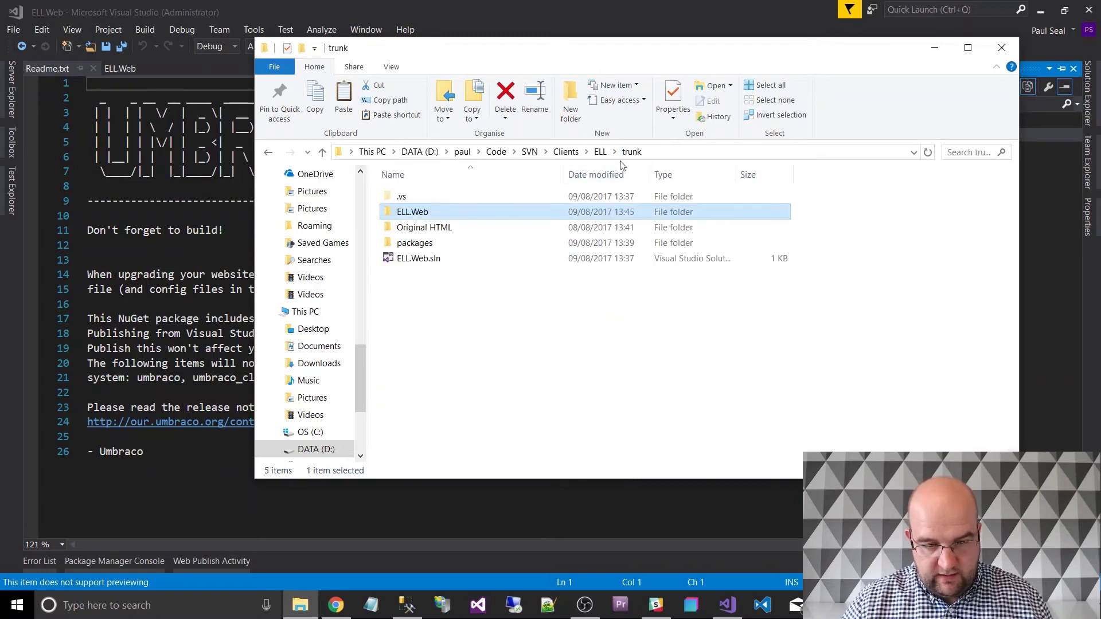
pyautogui.click(425, 232)
pyautogui.doubleClick(425, 232)
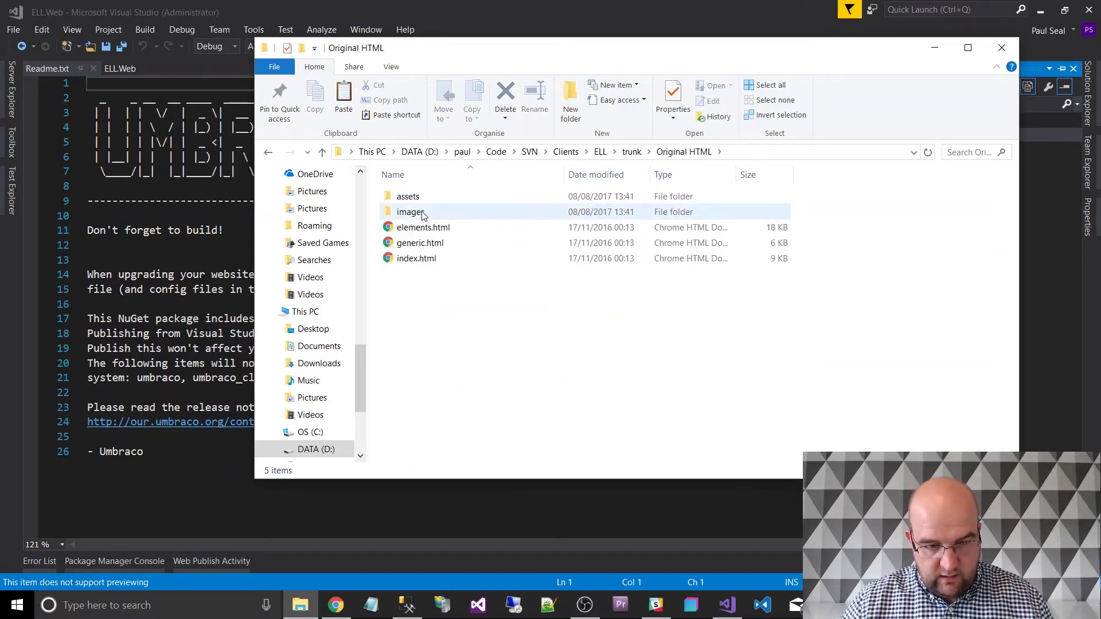
# Copy the css, fonts, js and sass folders from assets into the ELL.Web project folder.
pyautogui.doubleClick(412, 196)
pyautogui.moveTo(429, 292); pyautogui.dragTo(422, 190)
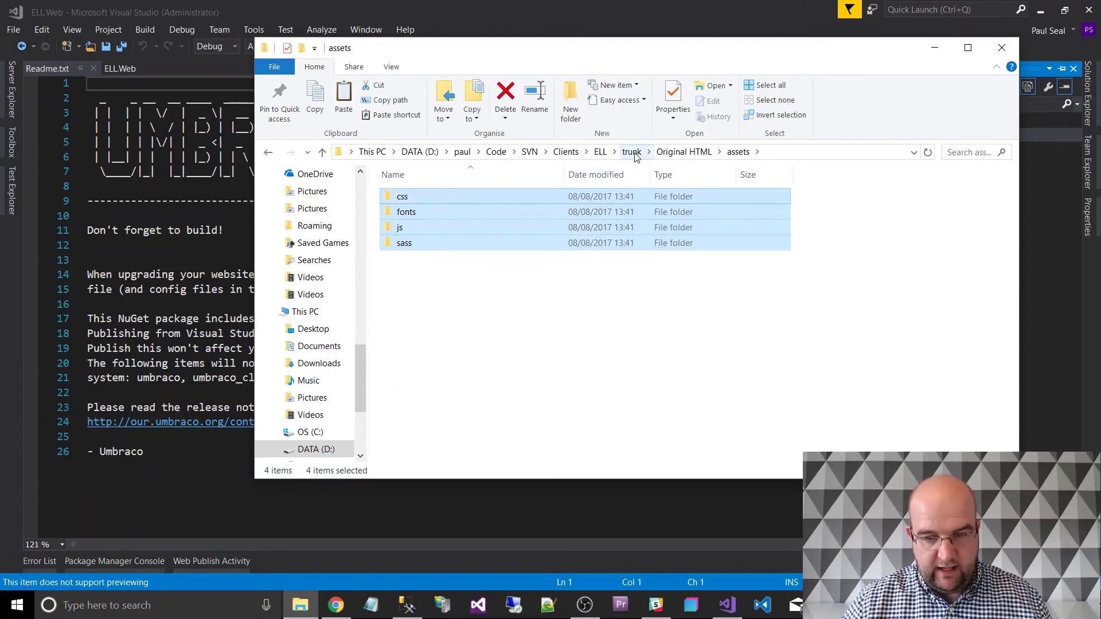
pyautogui.click(634, 152)
pyautogui.click(434, 212)
pyautogui.doubleClick(433, 212)
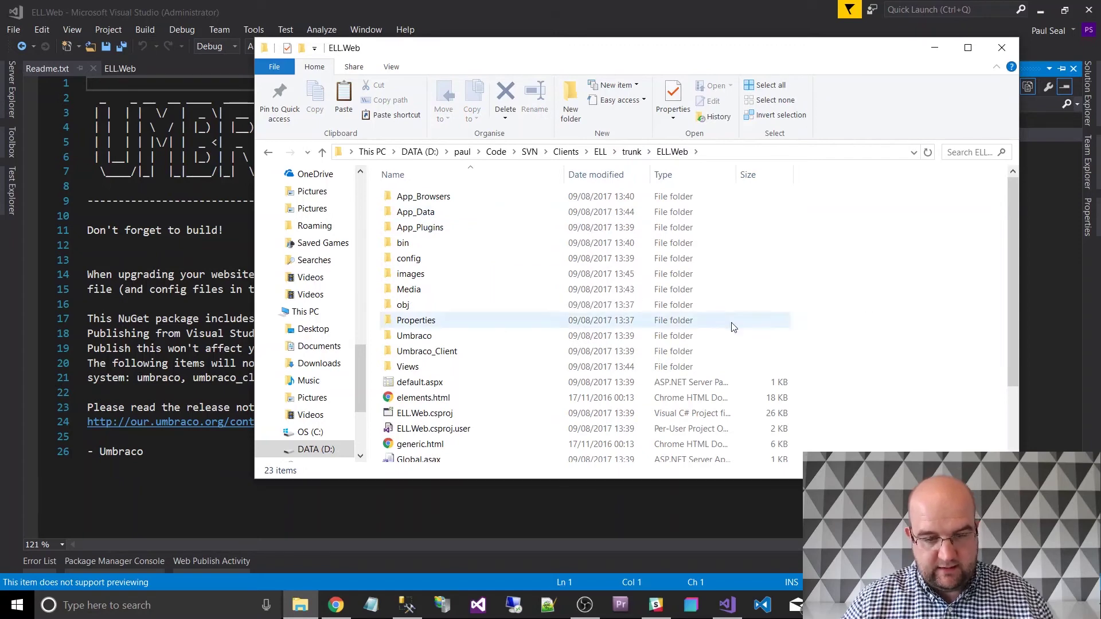
pyautogui.hotkey('ctrl', 'v')
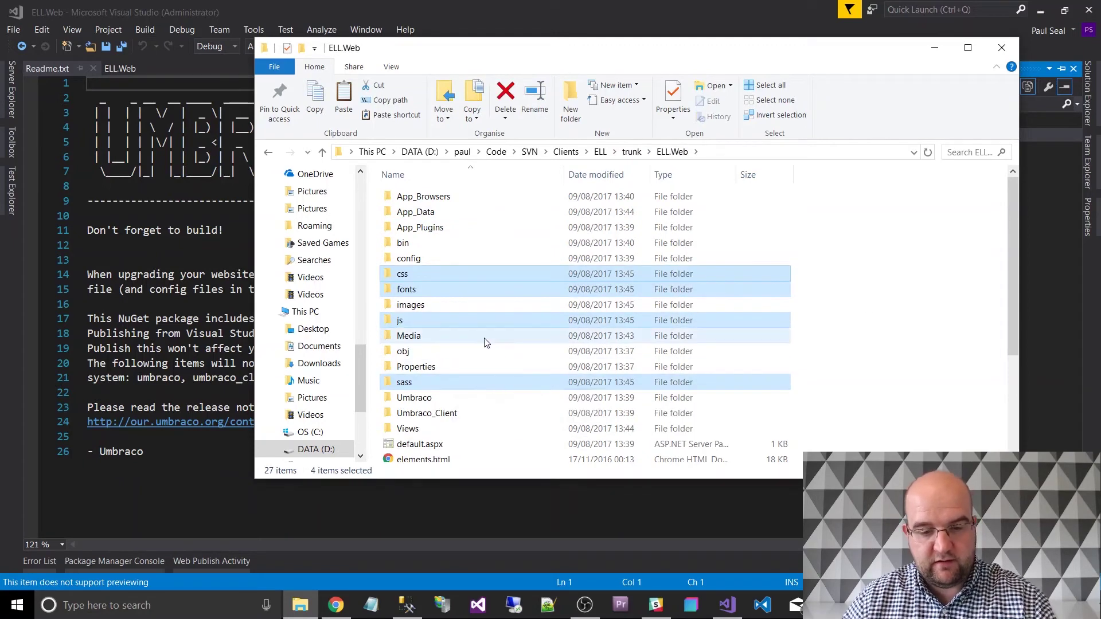
# Rename the js folder in ELL.Web to scripts.
pyautogui.click(423, 320)
pyautogui.press('F2')
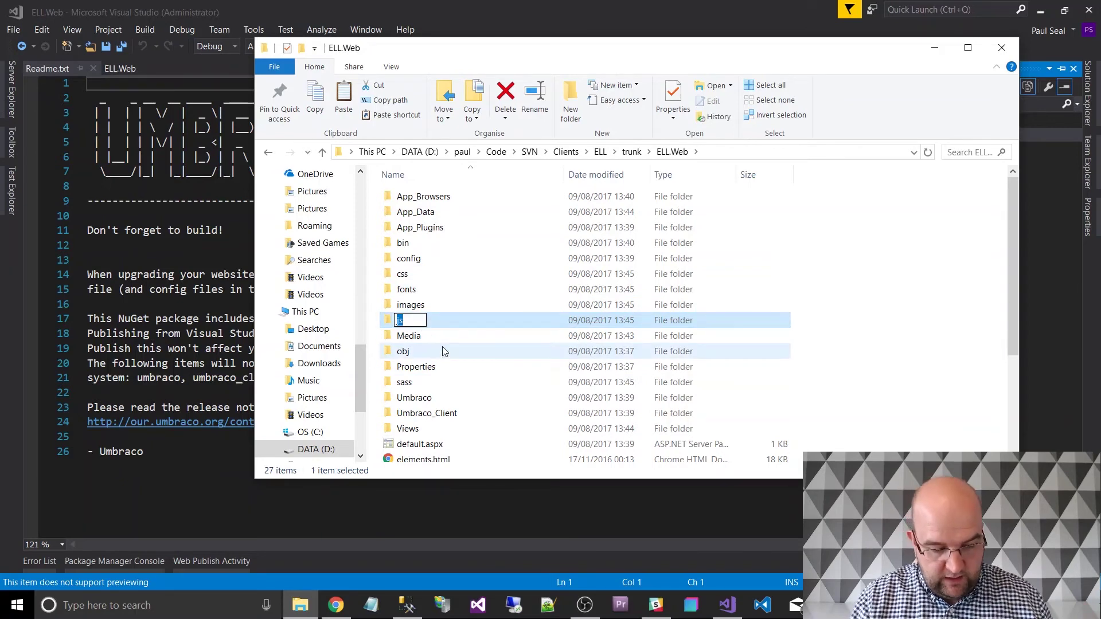
pyautogui.write('scripts')
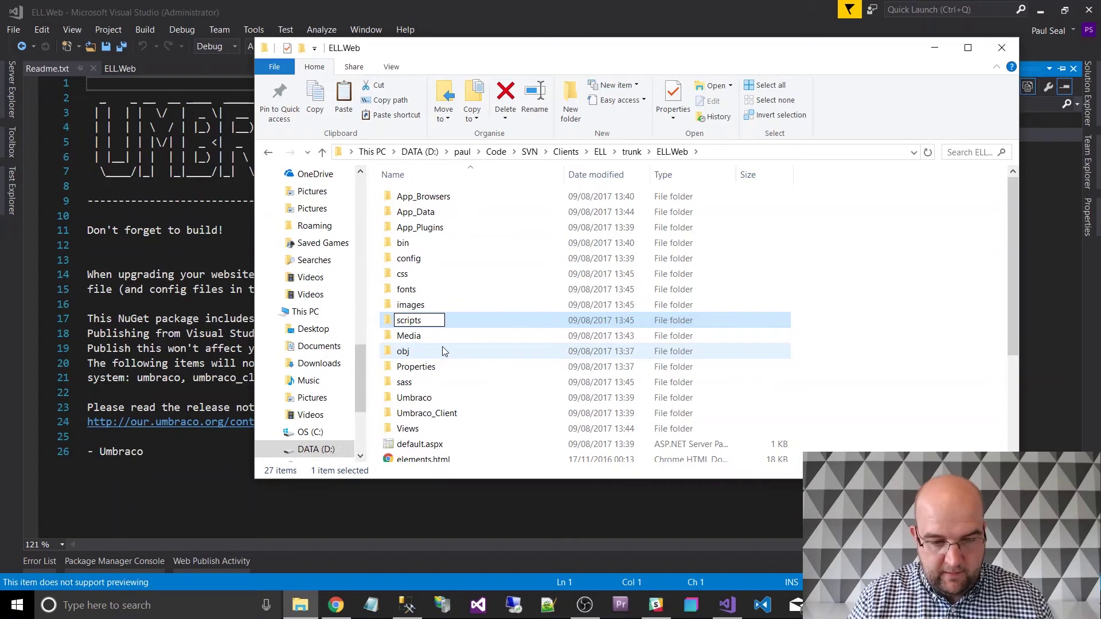
pyautogui.press('Return')
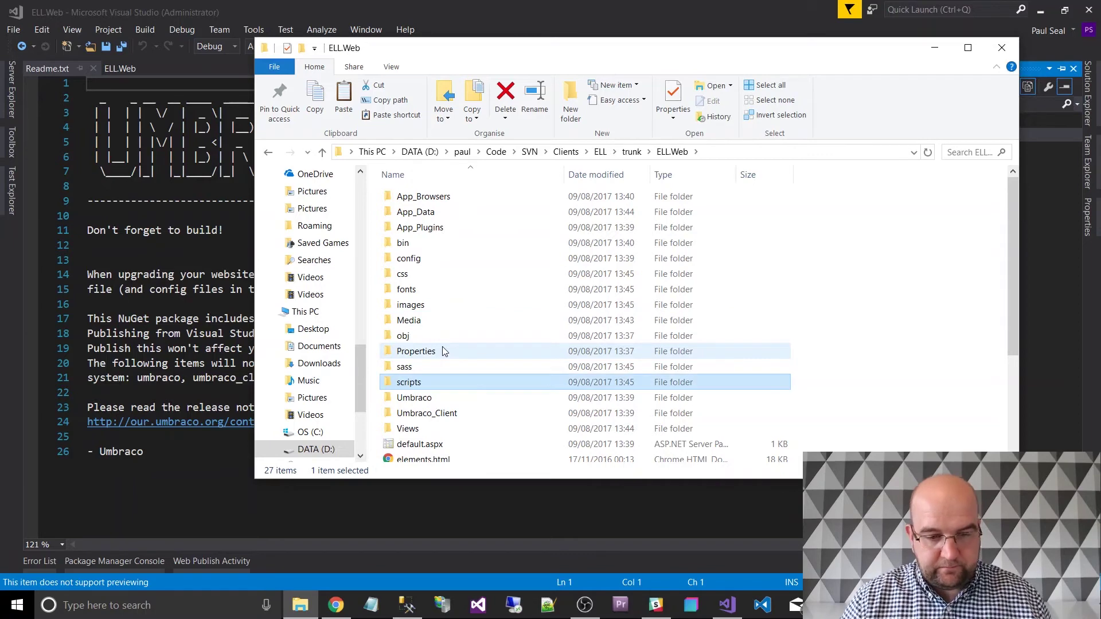
pyautogui.click(629, 14)
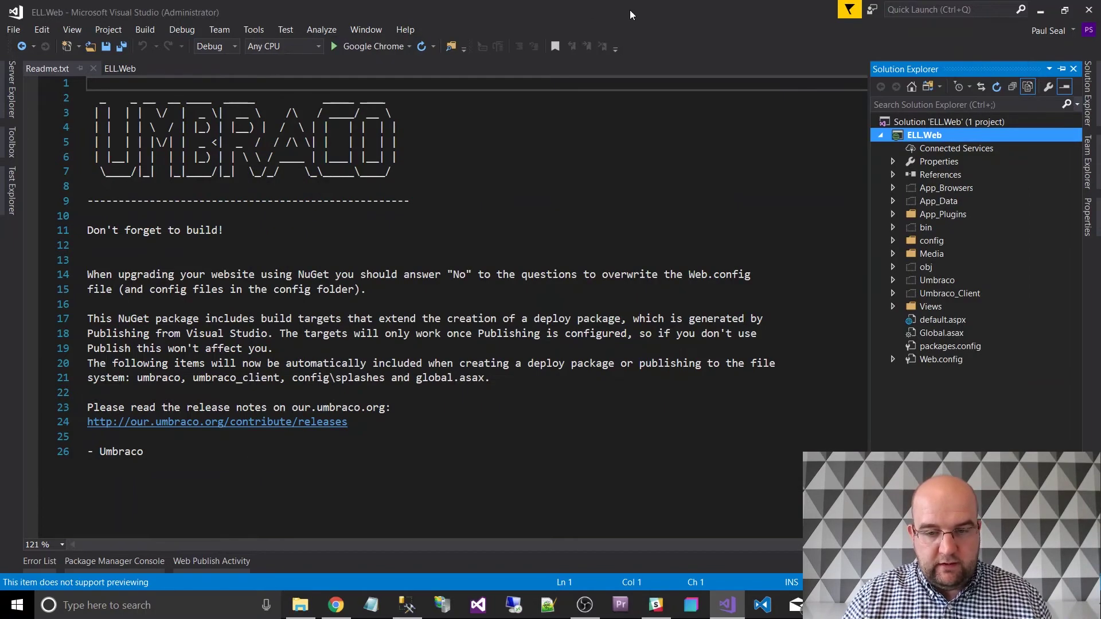
# Refresh Solution Explorer and include the css, fonts and images folders in the project.
pyautogui.click(997, 87)
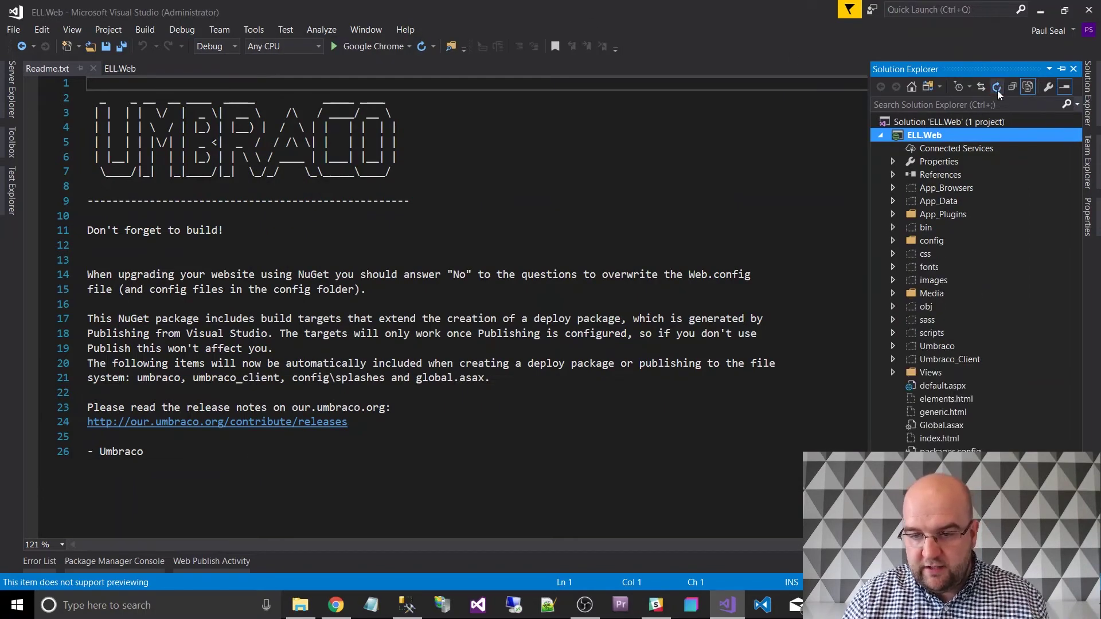
pyautogui.click(924, 255)
pyautogui.rightClick(925, 255)
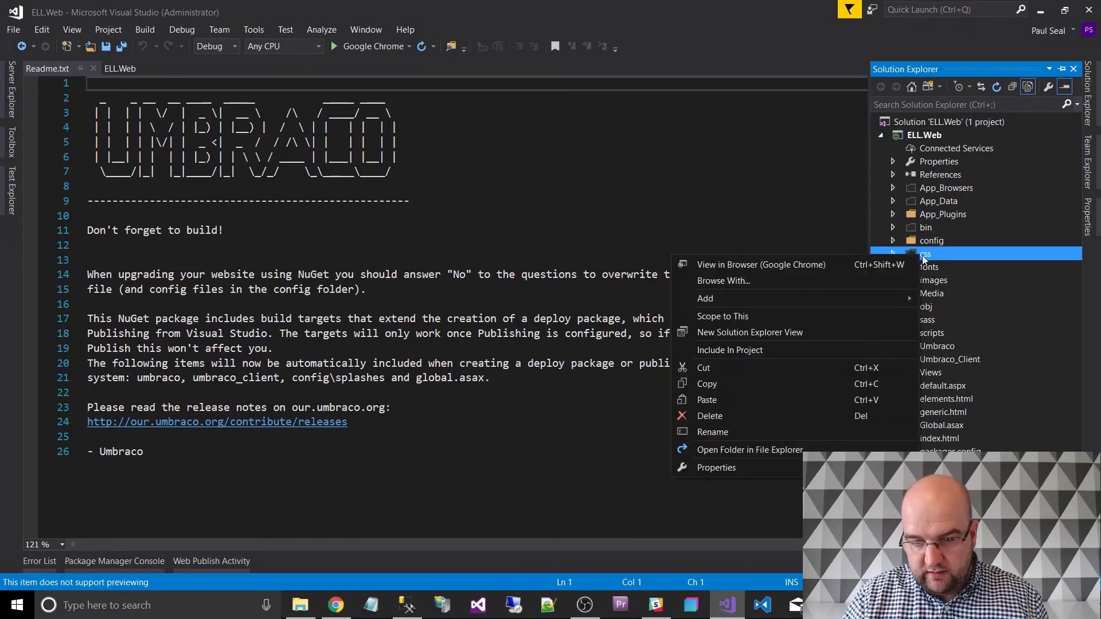
pyautogui.click(787, 349)
pyautogui.click(924, 269)
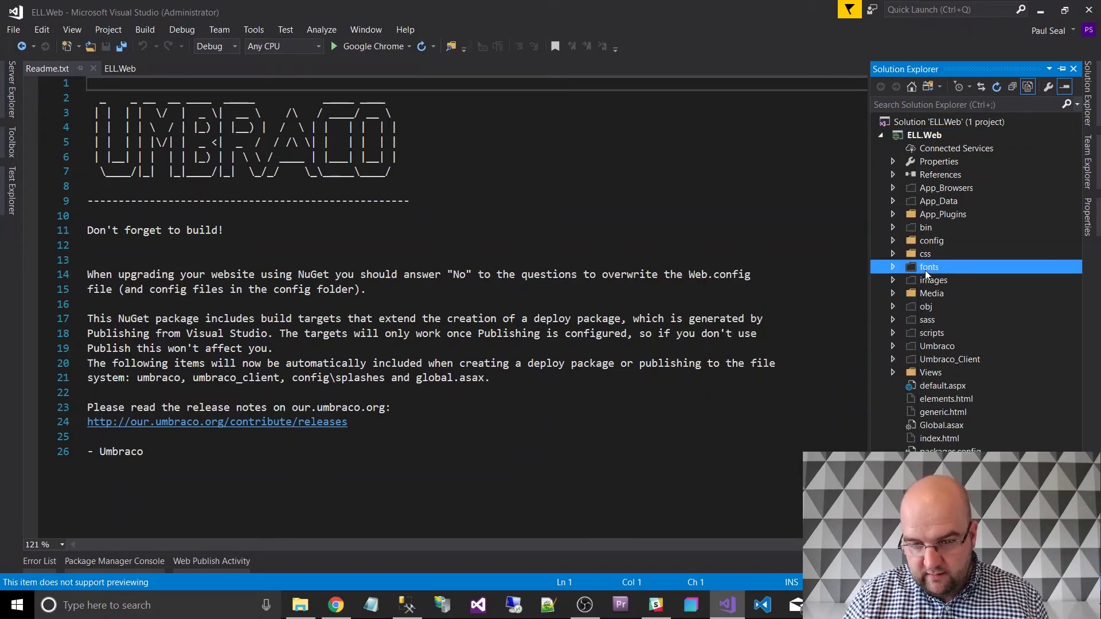
pyautogui.rightClick(924, 268)
pyautogui.click(788, 365)
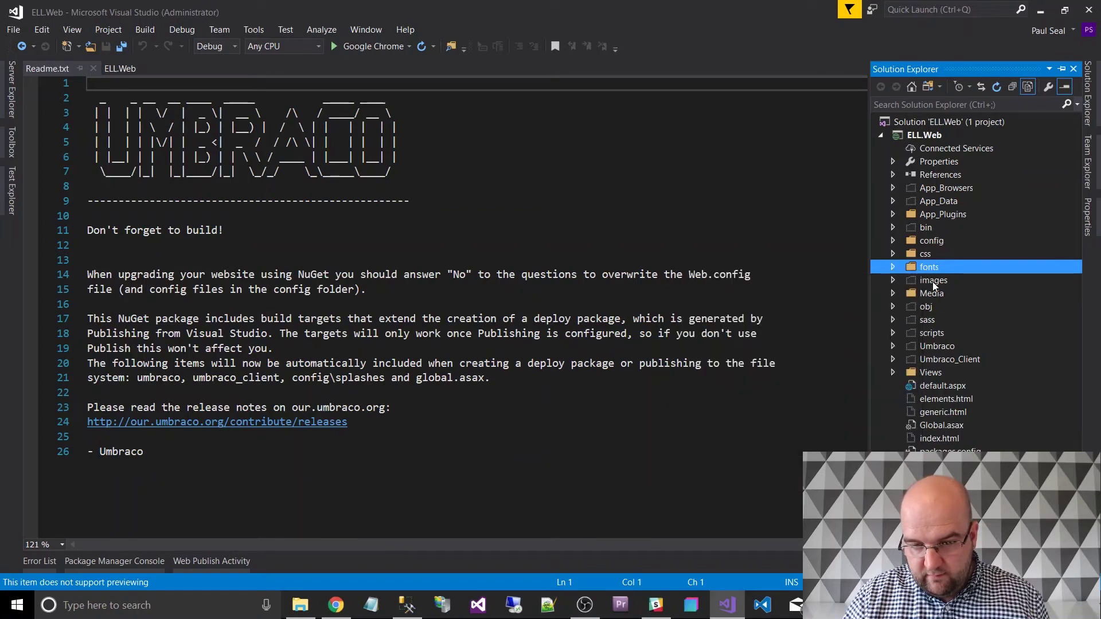
pyautogui.click(934, 281)
pyautogui.rightClick(933, 281)
pyautogui.click(746, 377)
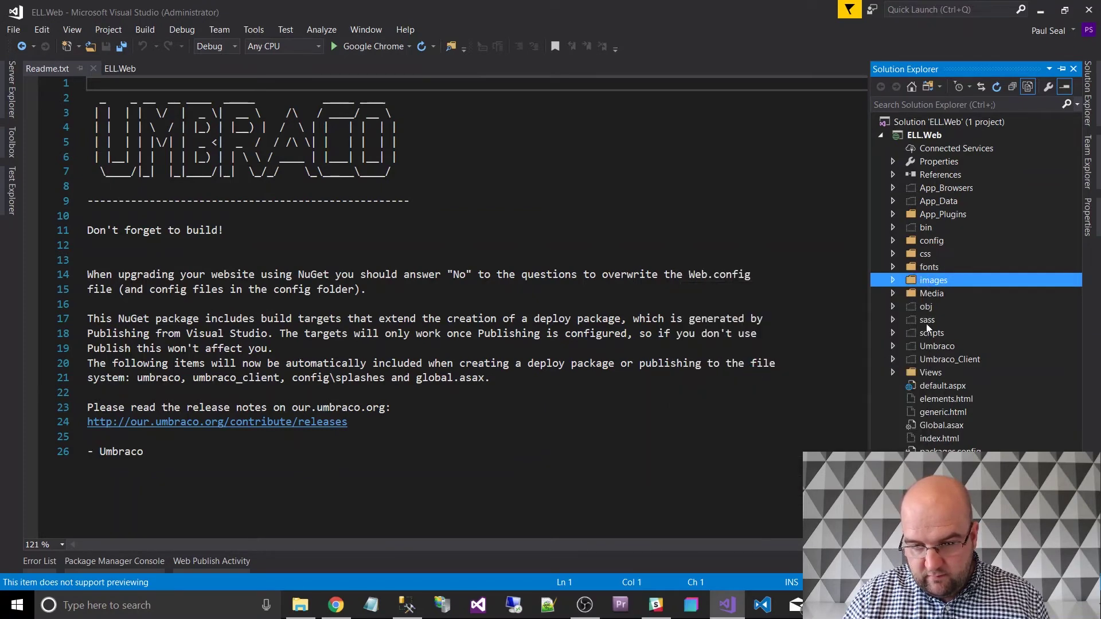
# Include the scripts and sass folders in the project.
pyautogui.click(923, 333)
pyautogui.rightClick(924, 334)
pyautogui.click(791, 432)
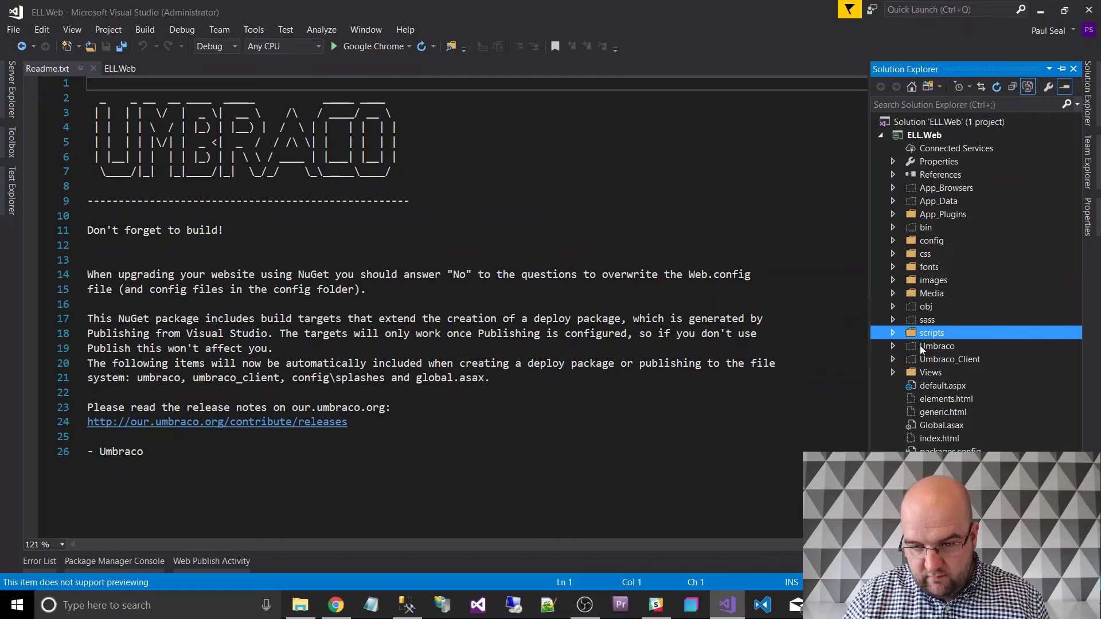
pyautogui.click(926, 320)
pyautogui.rightClick(926, 320)
pyautogui.click(785, 418)
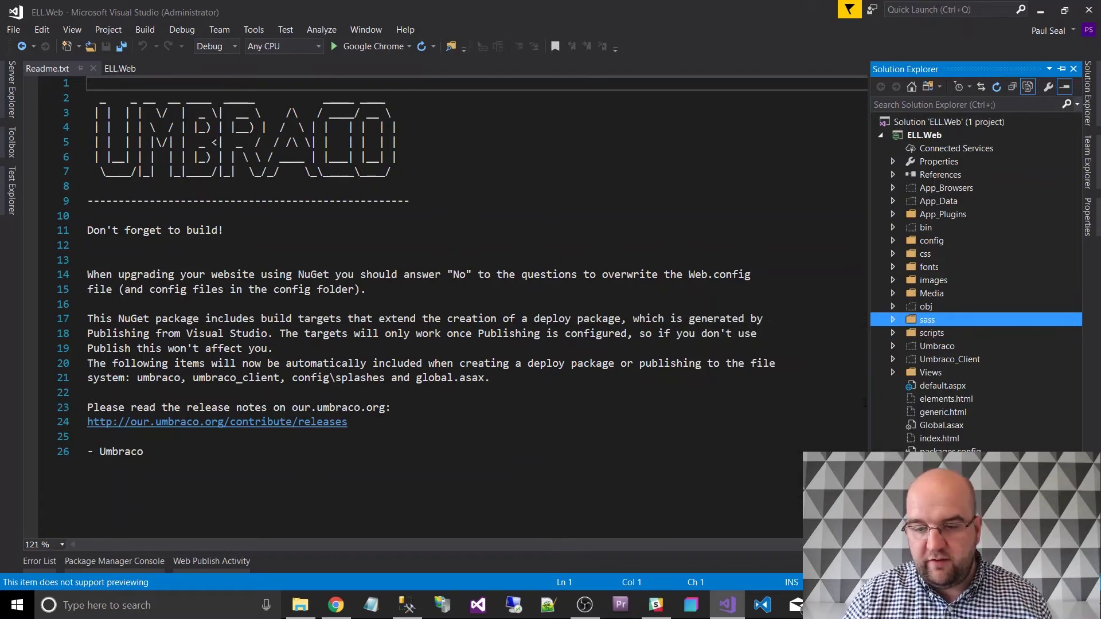
pyautogui.click(896, 333)
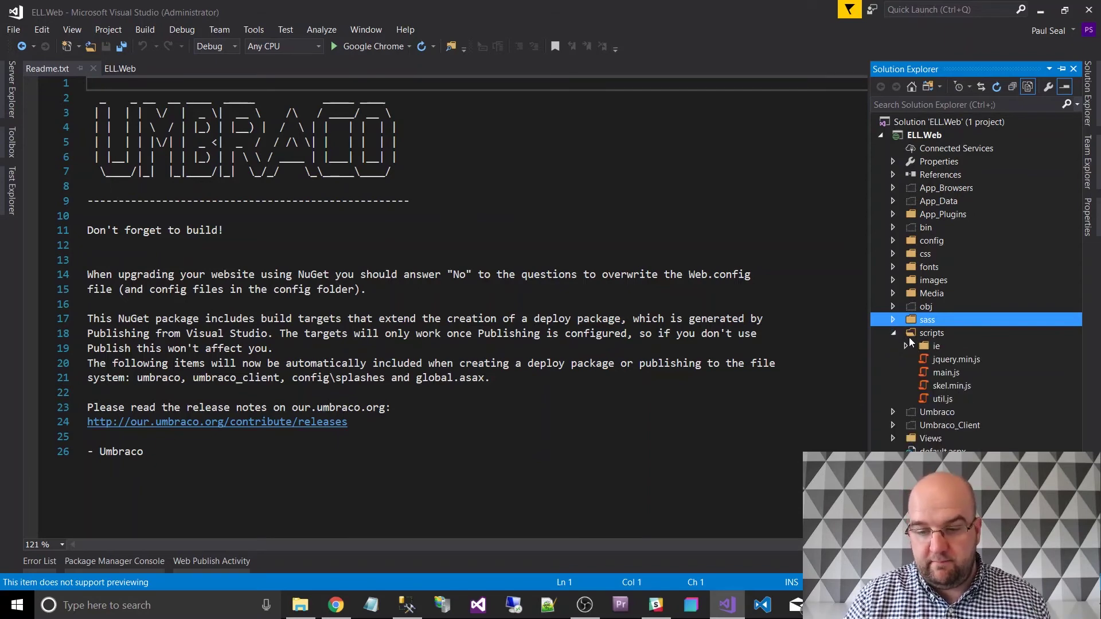
pyautogui.click(896, 335)
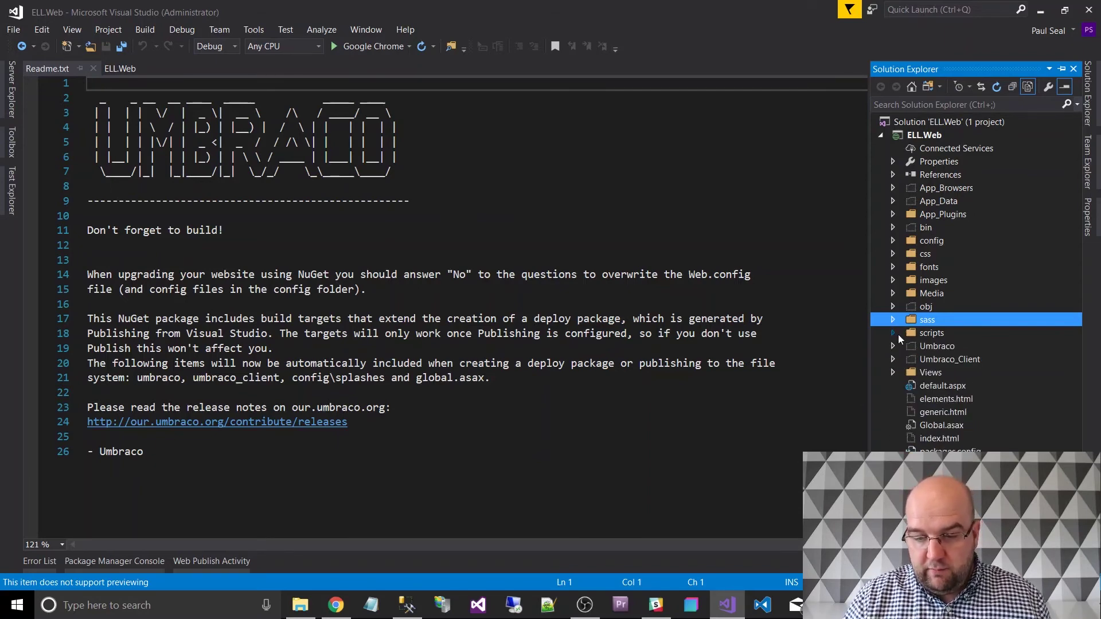
# Include elements.html, generic.html and index.html in the project and open index.html.
pyautogui.rightClick(936, 398)
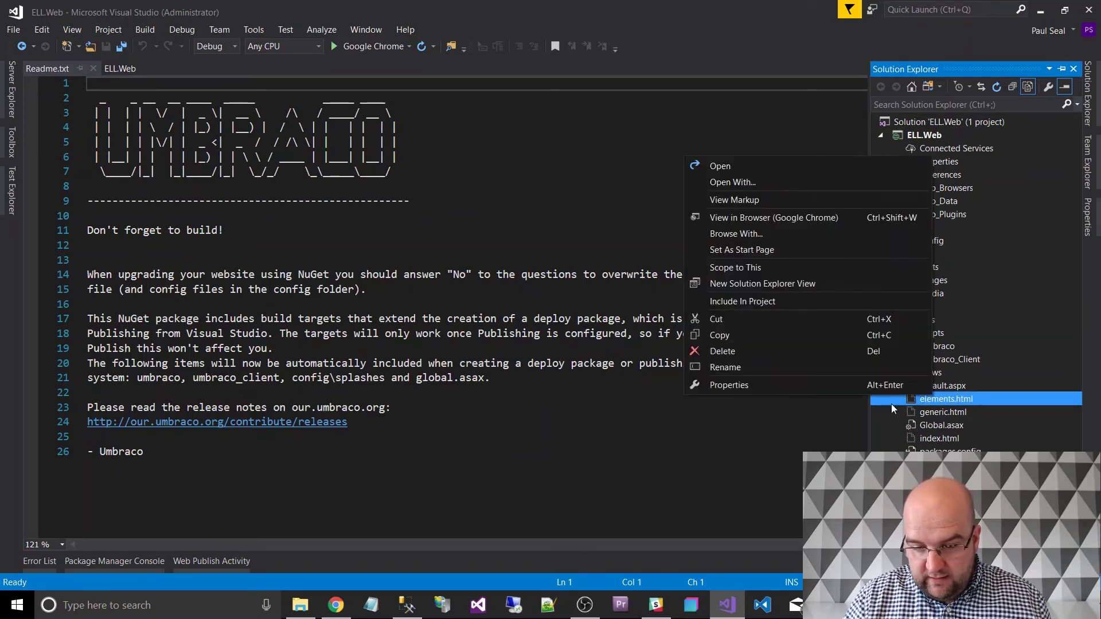
pyautogui.click(736, 306)
pyautogui.rightClick(930, 411)
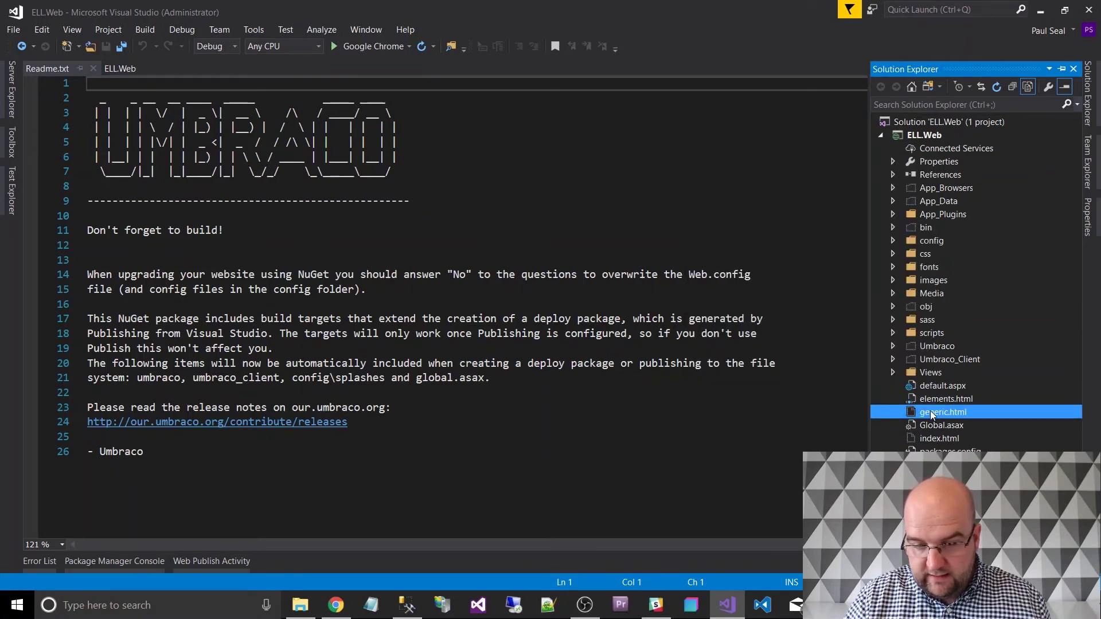
pyautogui.click(757, 315)
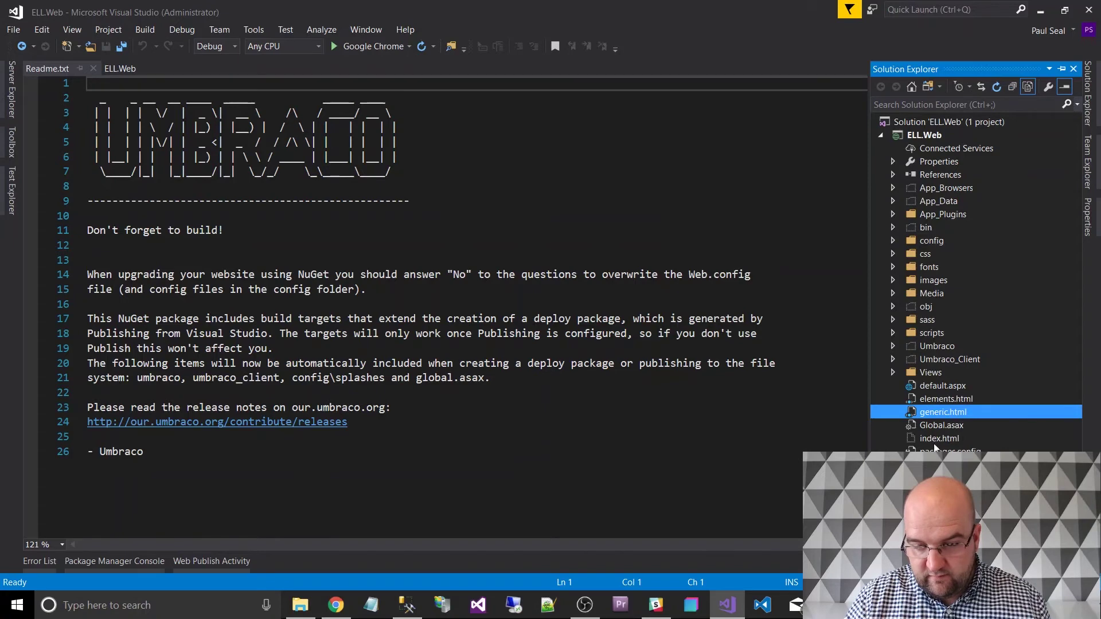
pyautogui.rightClick(936, 440)
pyautogui.click(766, 343)
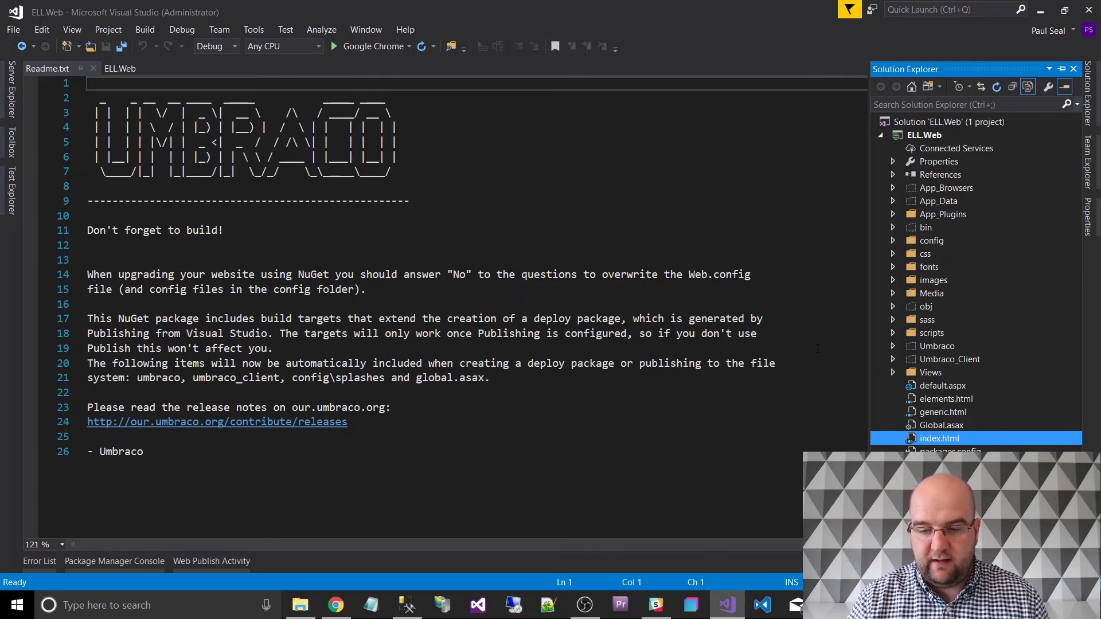
pyautogui.doubleClick(936, 434)
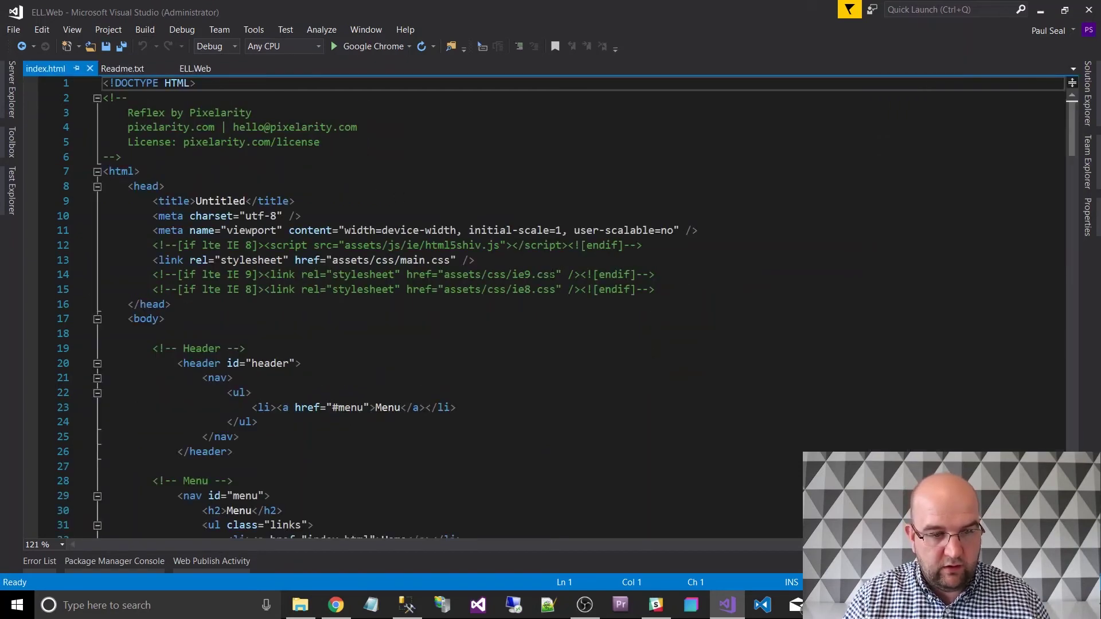
pyautogui.hotkey('alt', 'Tab')
pyautogui.hotkey('alt', 'Tab')
pyautogui.hotkey('alt', 'Tab')
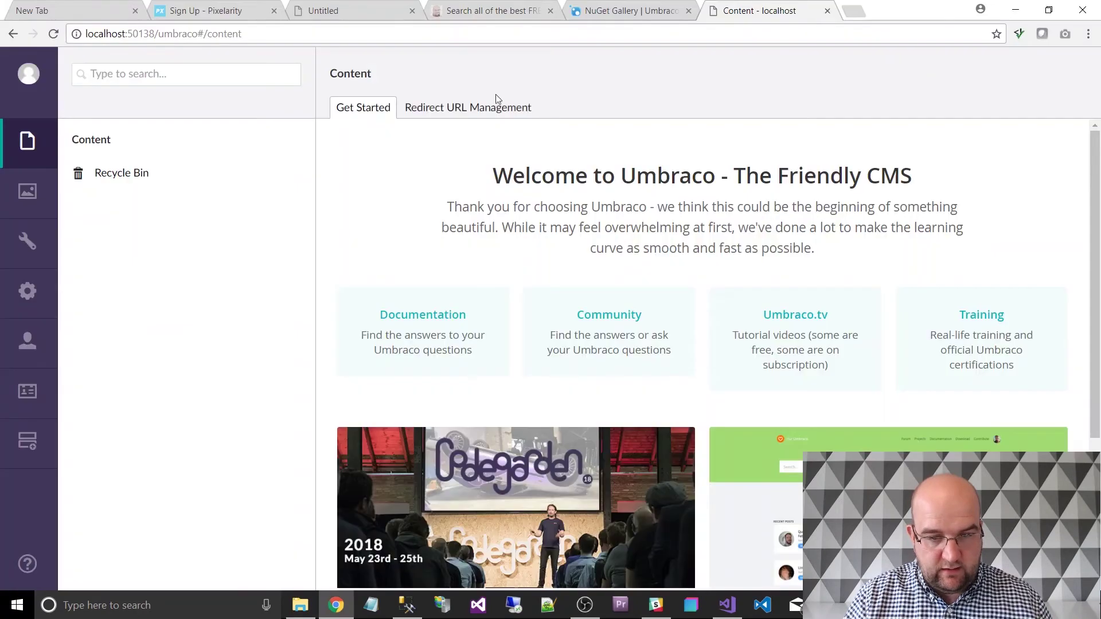
# Load localhost:50138/index.html in Chrome, which shows the Reflex page as unstyled HTML.
pyautogui.click(165, 34)
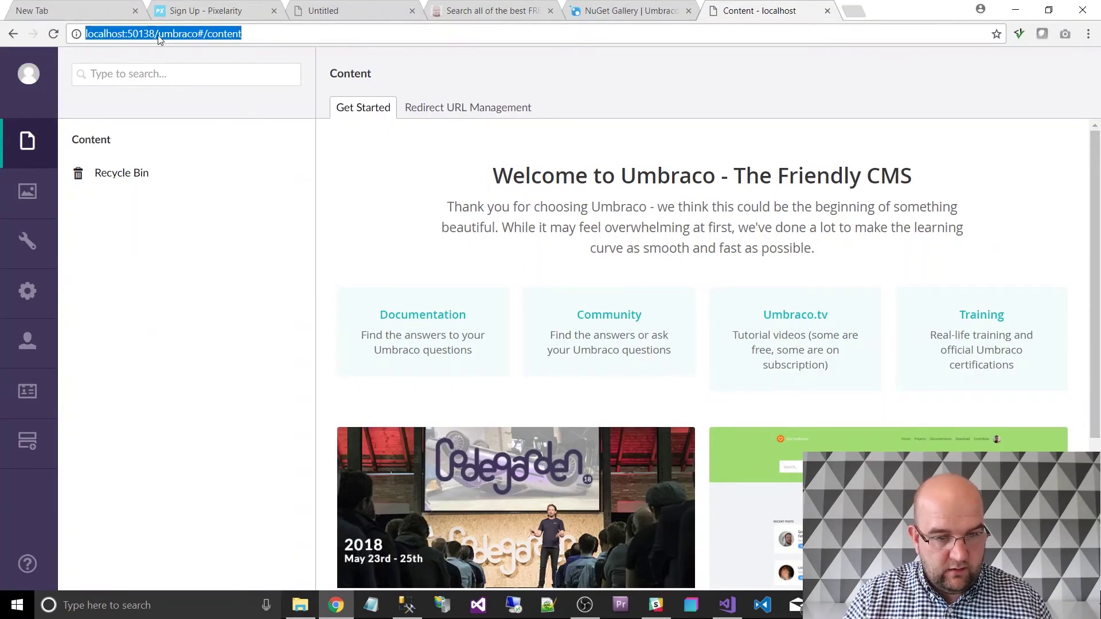
pyautogui.moveTo(158, 34); pyautogui.dragTo(275, 35)
pyautogui.write('indext')
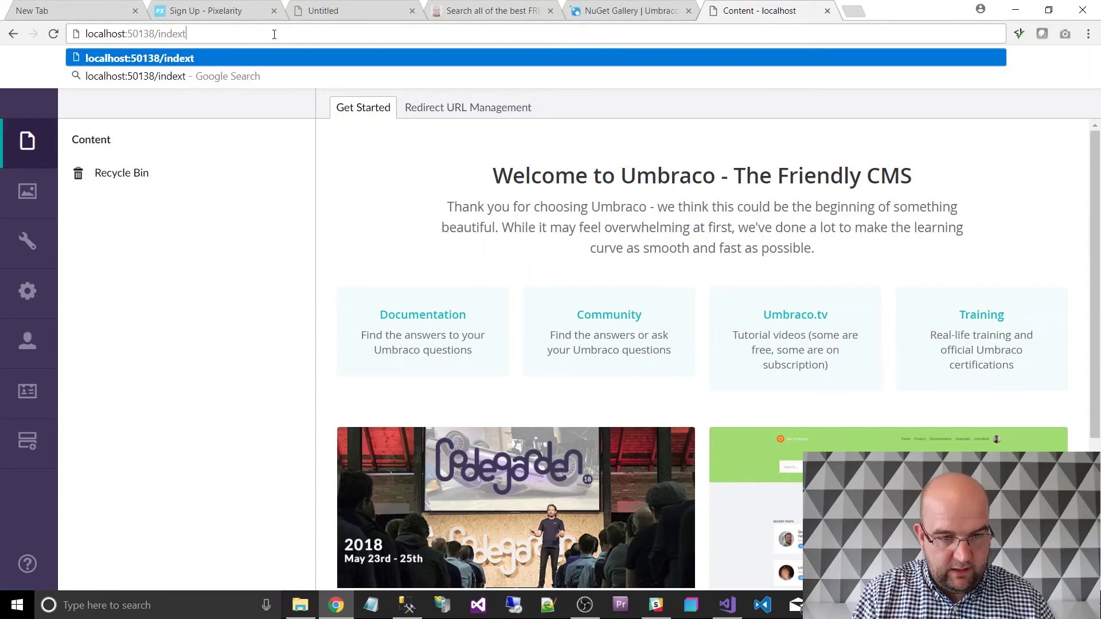
pyautogui.press('BackSpace')
pyautogui.write('.html')
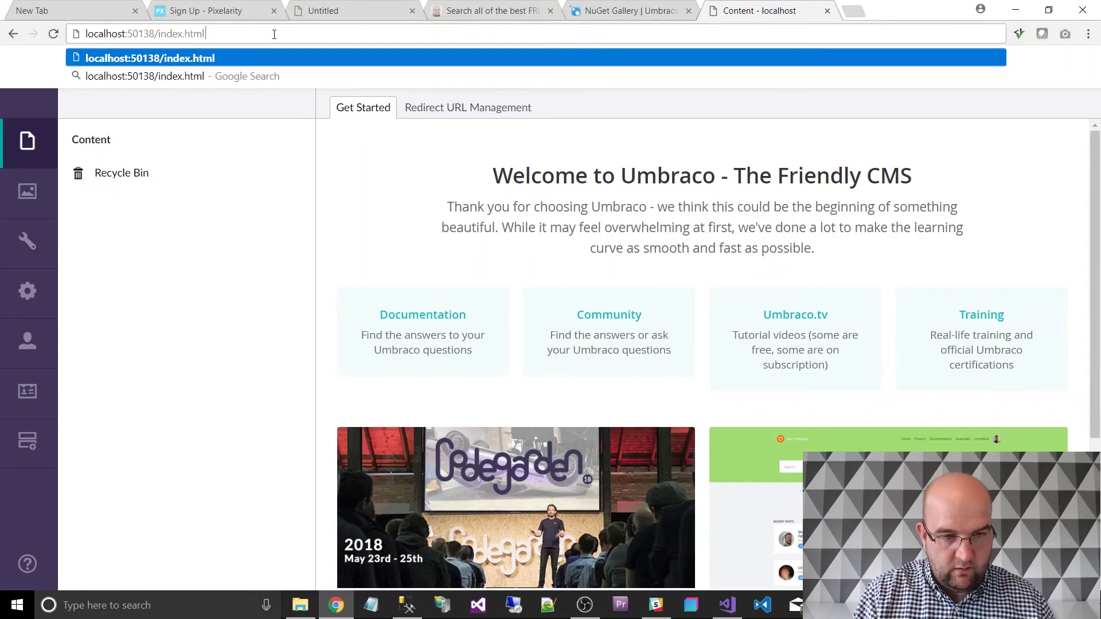
pyautogui.press('Return')
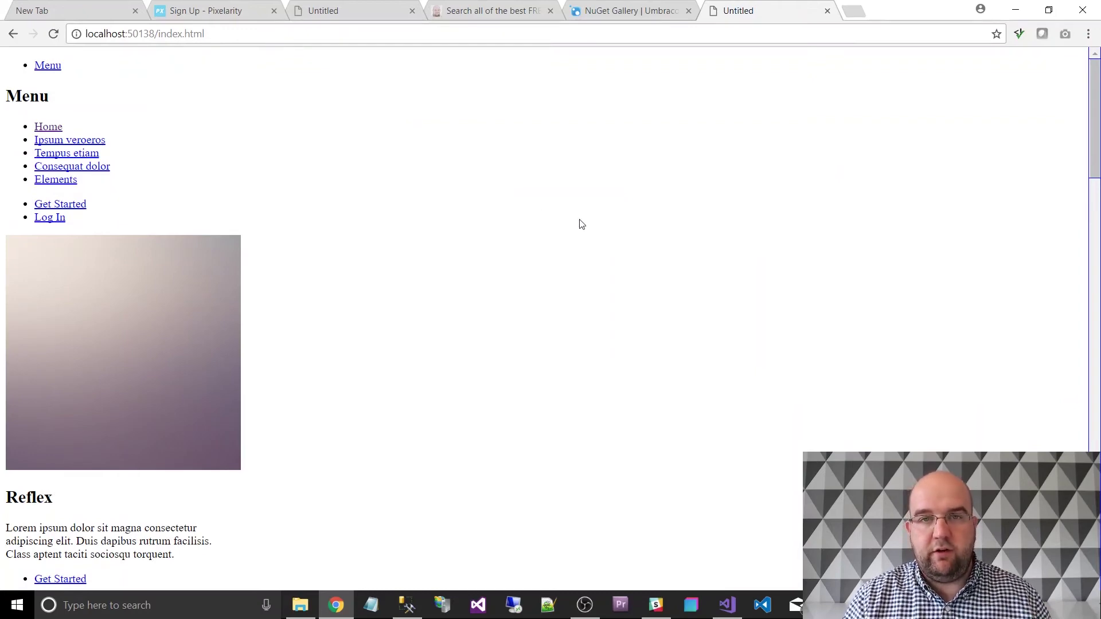
pyautogui.hotkey('alt', 'Tab')
pyautogui.hotkey('alt', 'Tab')
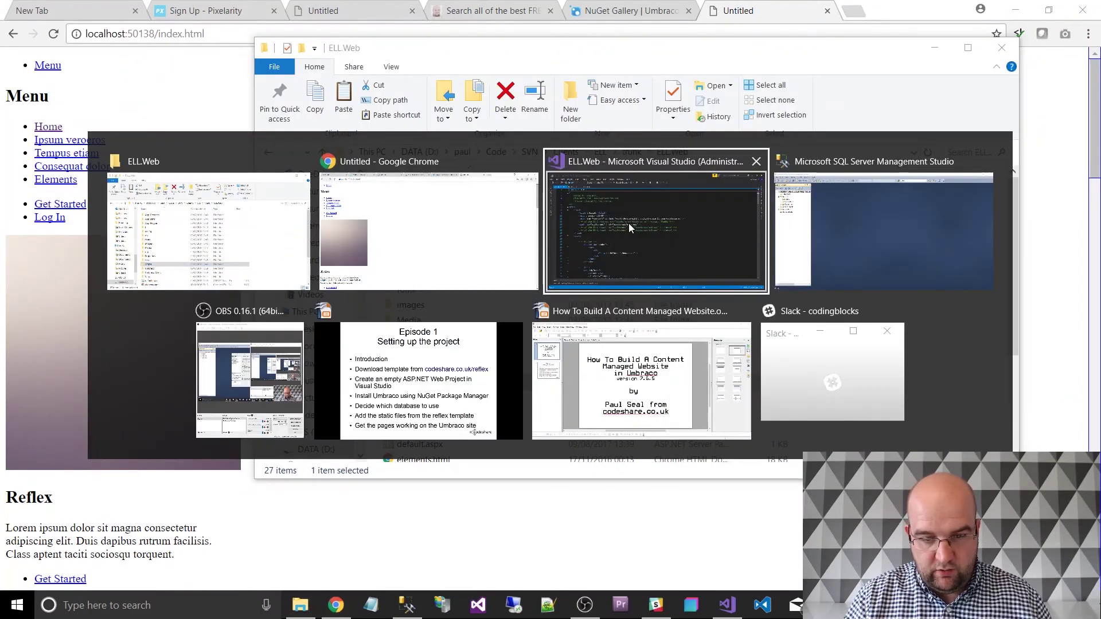
# Select the "assets text in the line 13 stylesheet path of index.html.
pyautogui.click(629, 225)
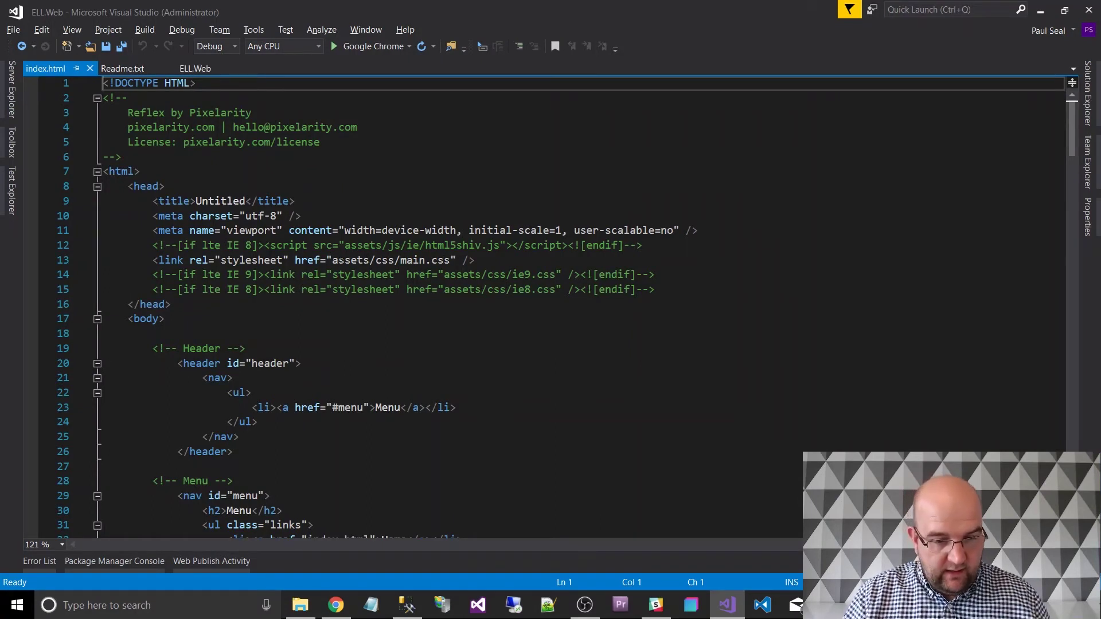
pyautogui.moveTo(332, 260); pyautogui.dragTo(376, 260)
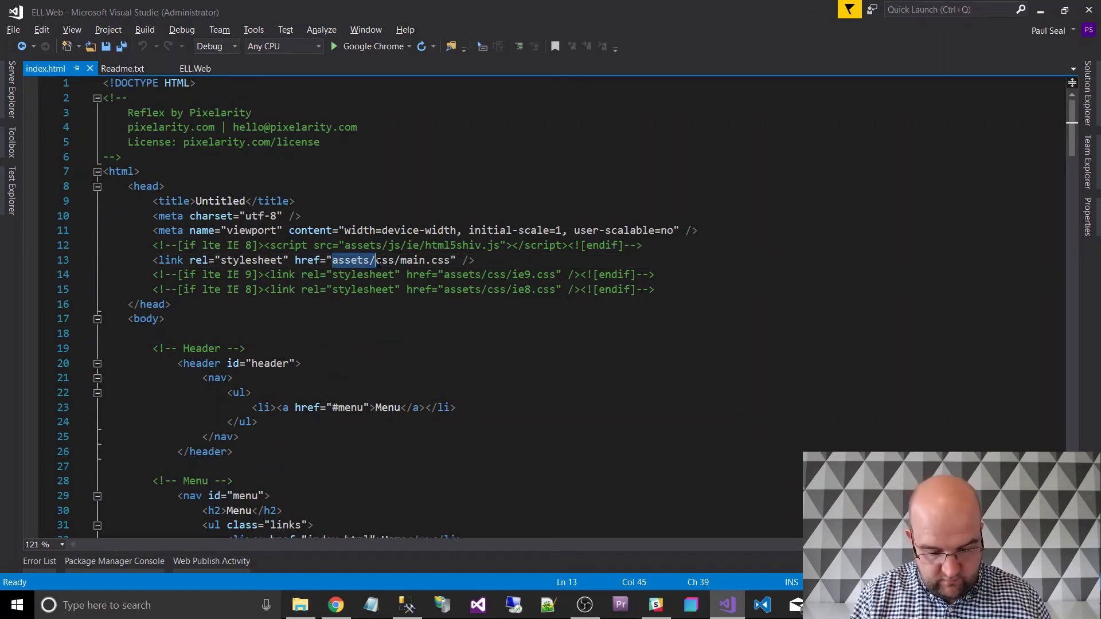
pyautogui.press('Left')
pyautogui.hotkey('ctrl', 'shift', 'Right')
pyautogui.press('Left')
pyautogui.press('Left')
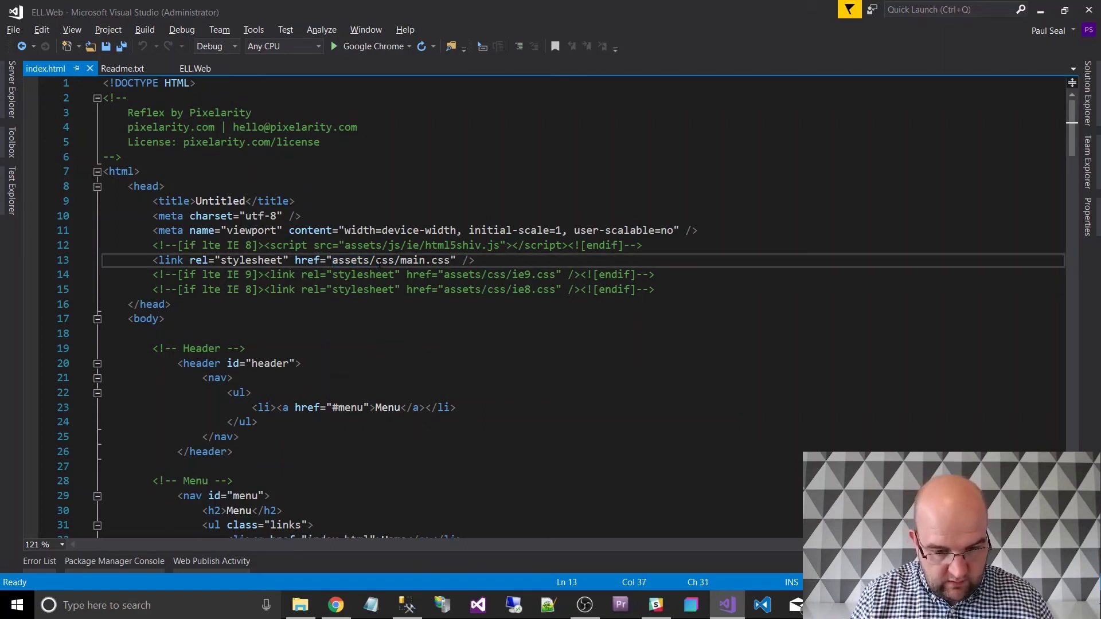
pyautogui.hotkey('ctrl', 'shift', 'Right')
pyautogui.hotkey('ctrl', 'shift', 'Right')
# Replace all nine "assets prefixes in index.html with a bare quote.
pyautogui.hotkey('ctrl', 'h')
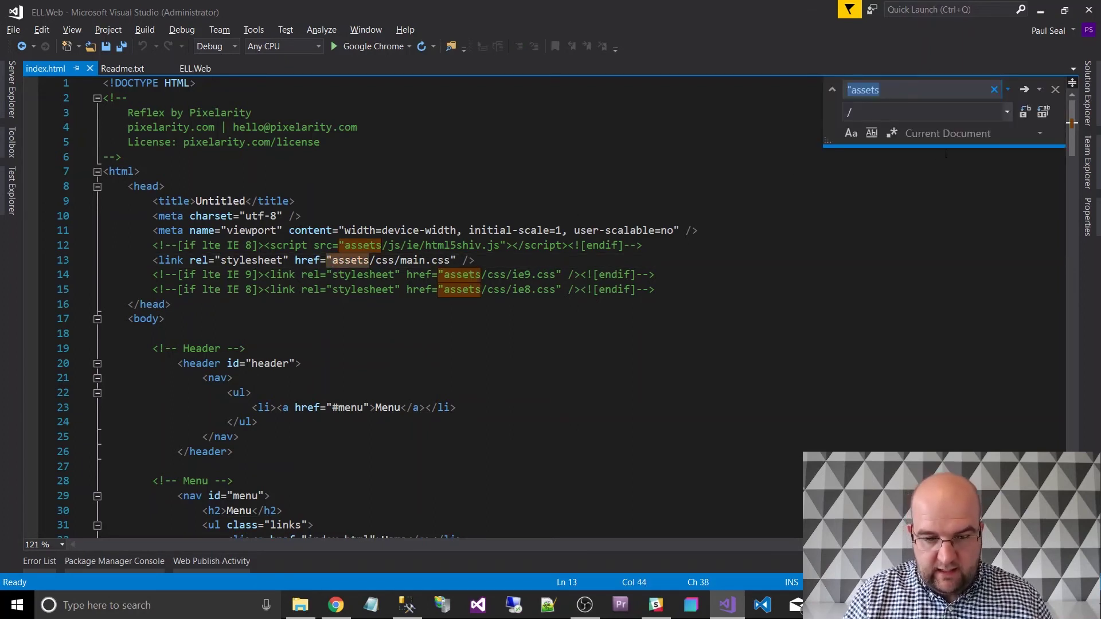
pyautogui.press('Tab')
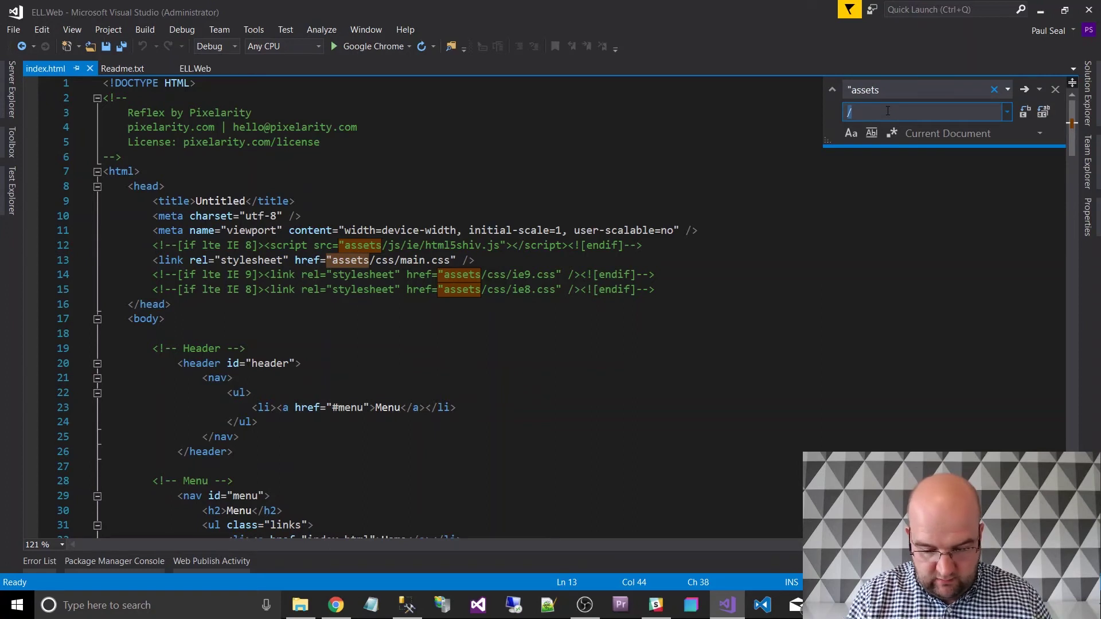
pyautogui.press('BackSpace')
pyautogui.write('"')
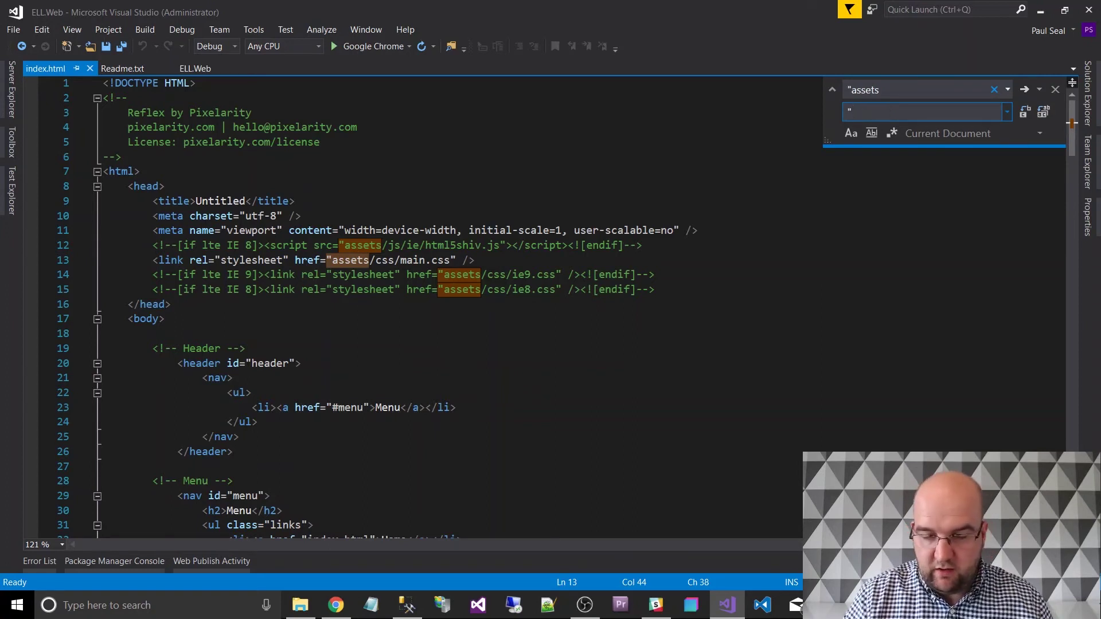
pyautogui.click(1045, 113)
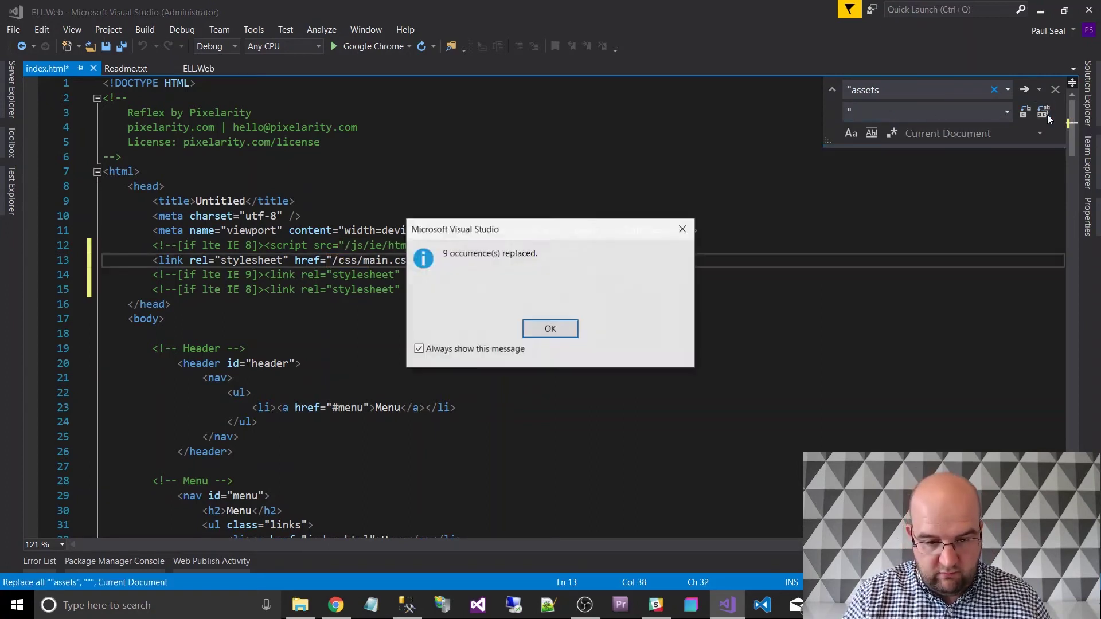
pyautogui.click(565, 329)
pyautogui.click(616, 245)
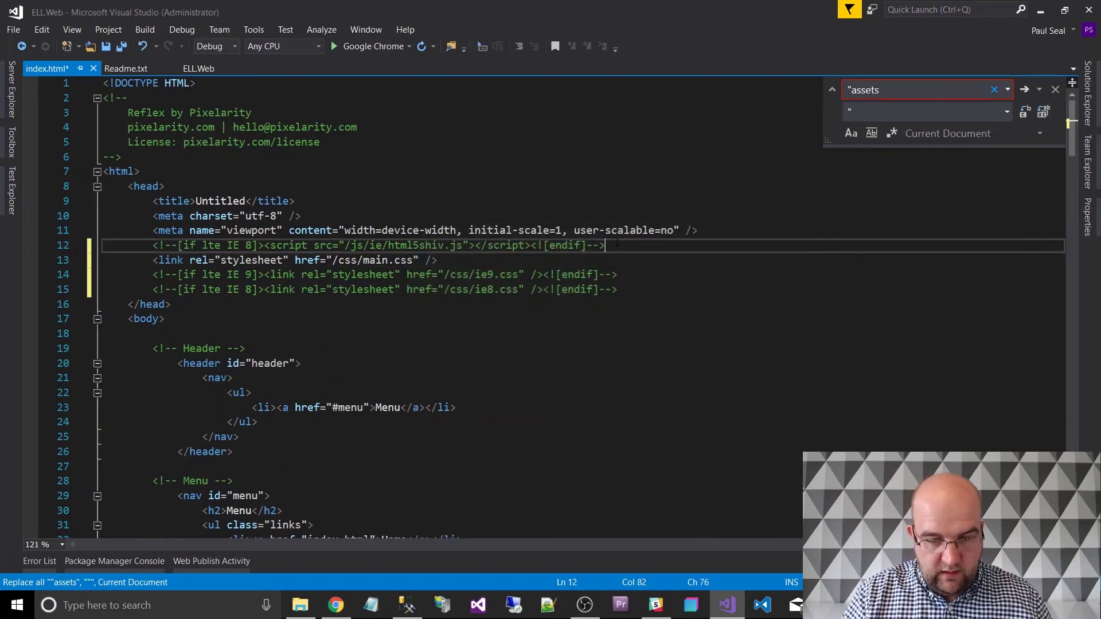
pyautogui.click(857, 90)
pyautogui.click(857, 90)
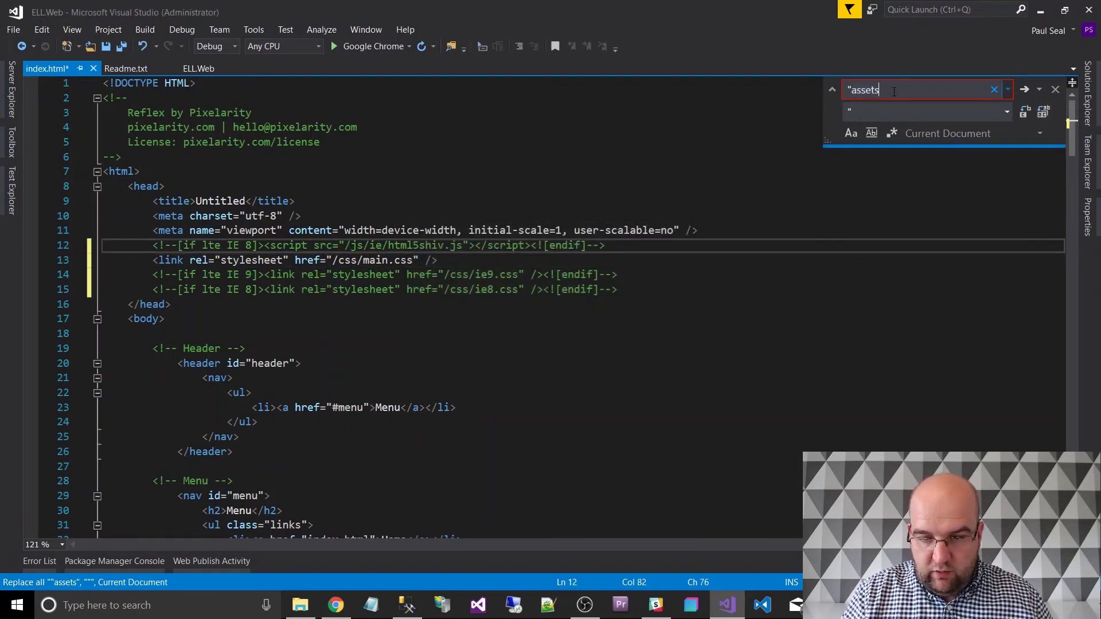
# Try replacing "js paths with "scripts, which finds no matches.
pyautogui.moveTo(879, 90); pyautogui.dragTo(854, 90)
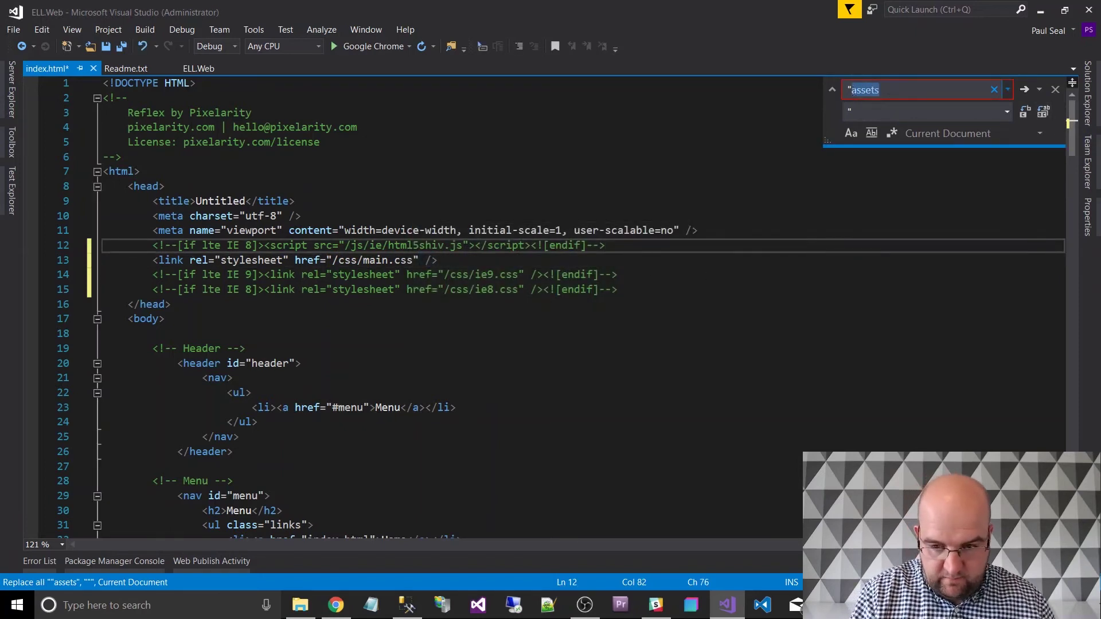
pyautogui.write('js')
pyautogui.press('Tab')
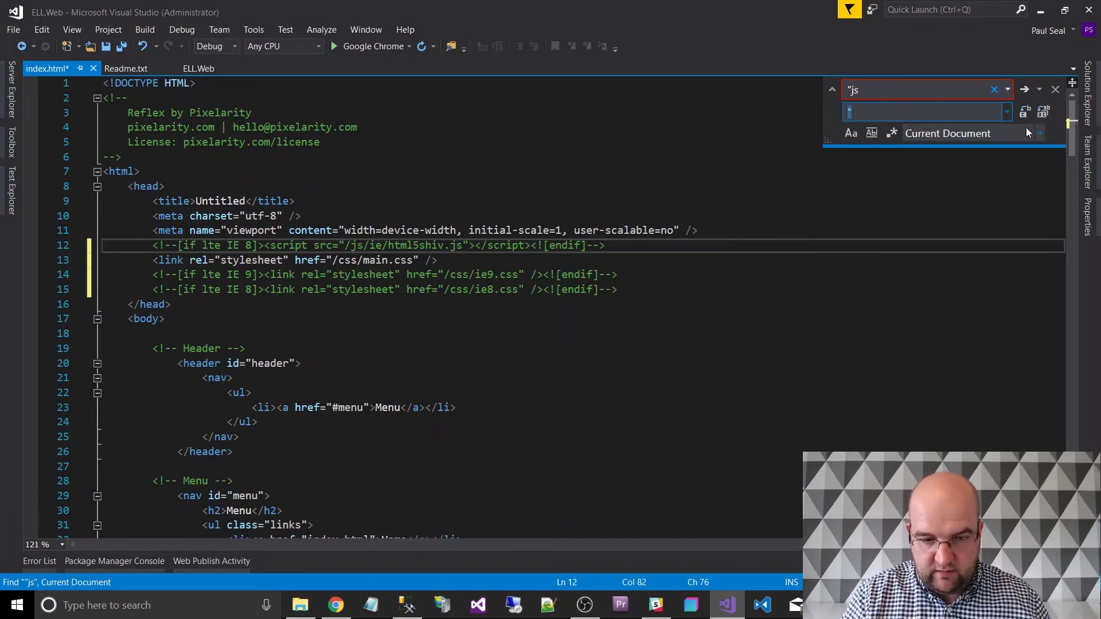
pyautogui.click(890, 115)
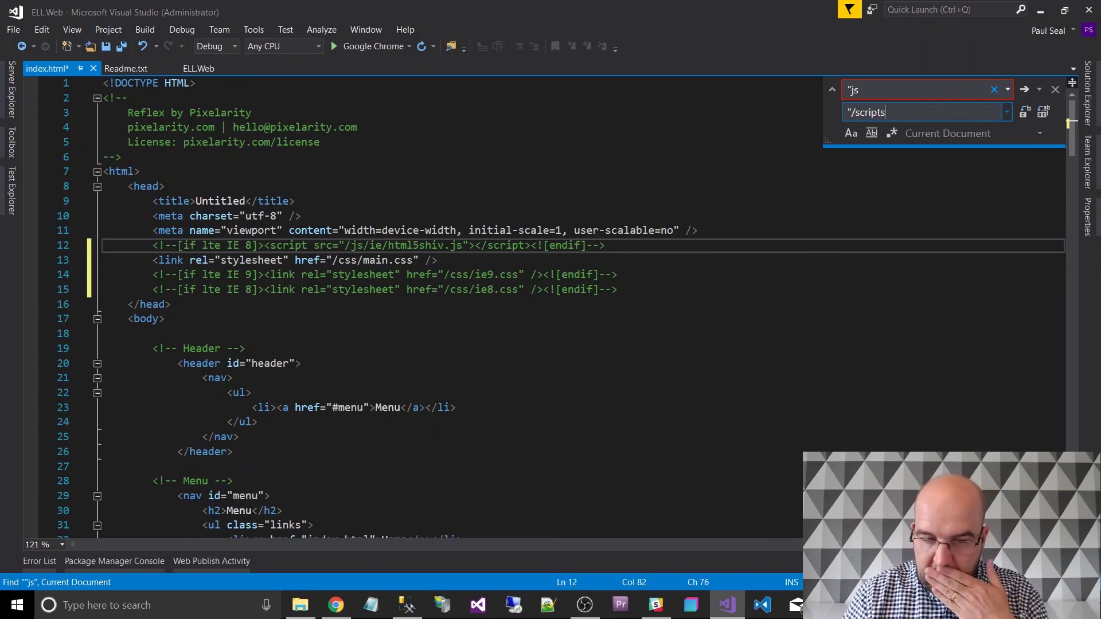
pyautogui.click(1044, 115)
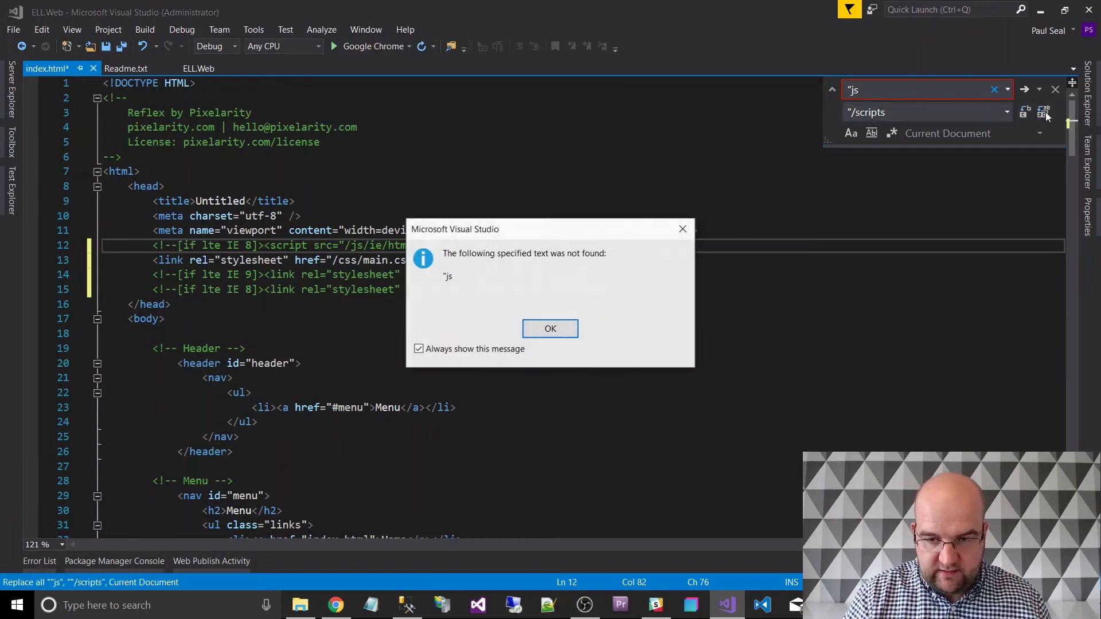
pyautogui.click(558, 329)
pyautogui.click(609, 325)
pyautogui.scroll(-20, 609, 326)
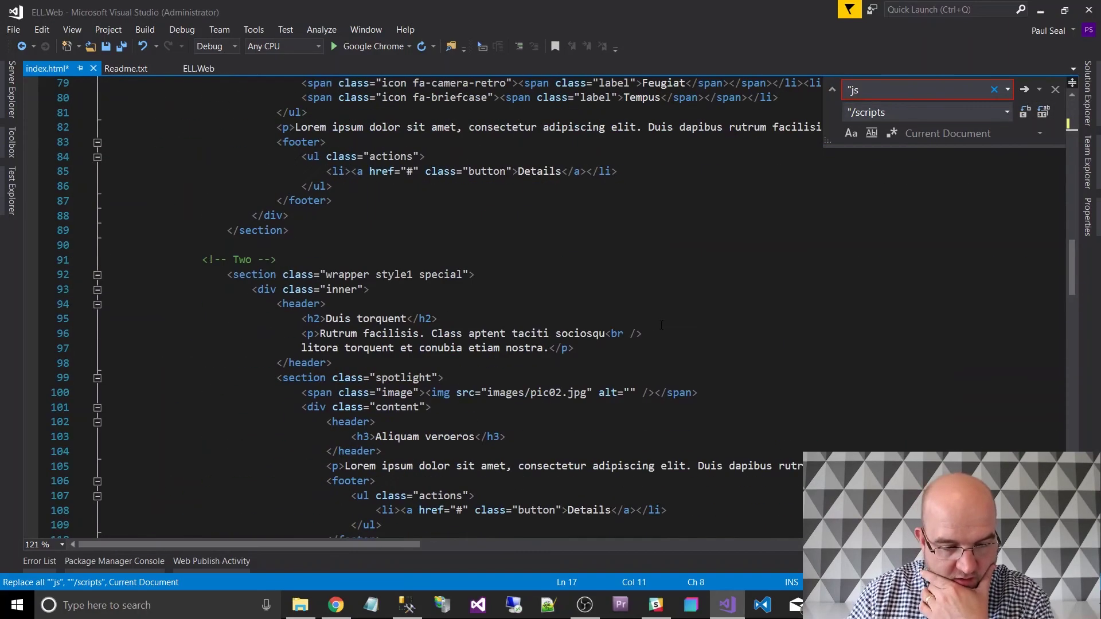
pyautogui.scroll(-20, 661, 326)
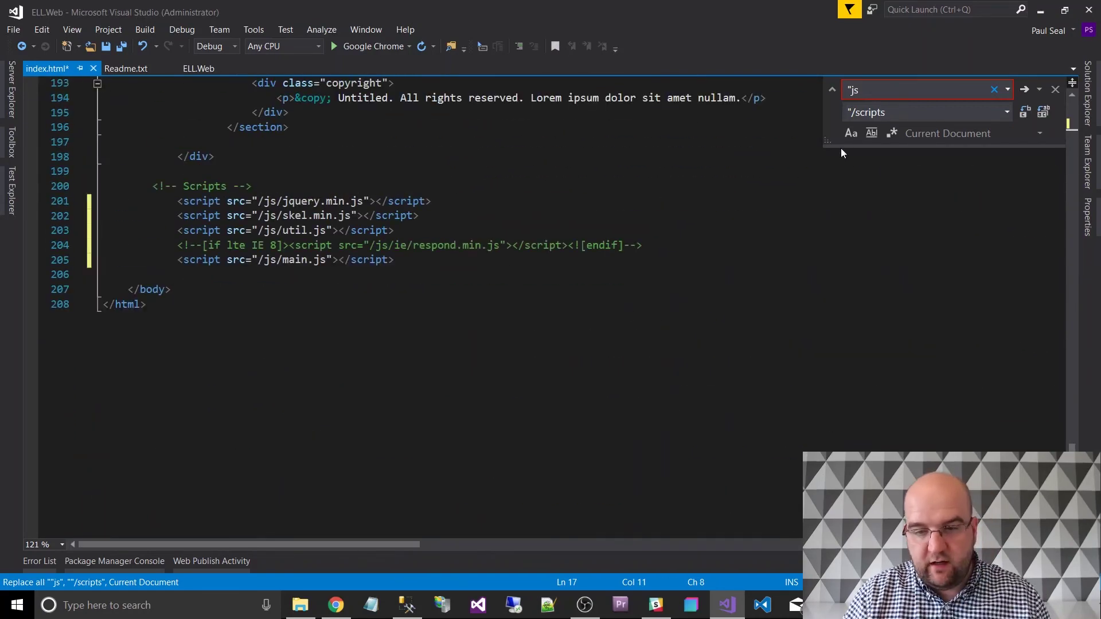
# Correct the search to "/js and replace all six with "/scripts.
pyautogui.click(853, 95)
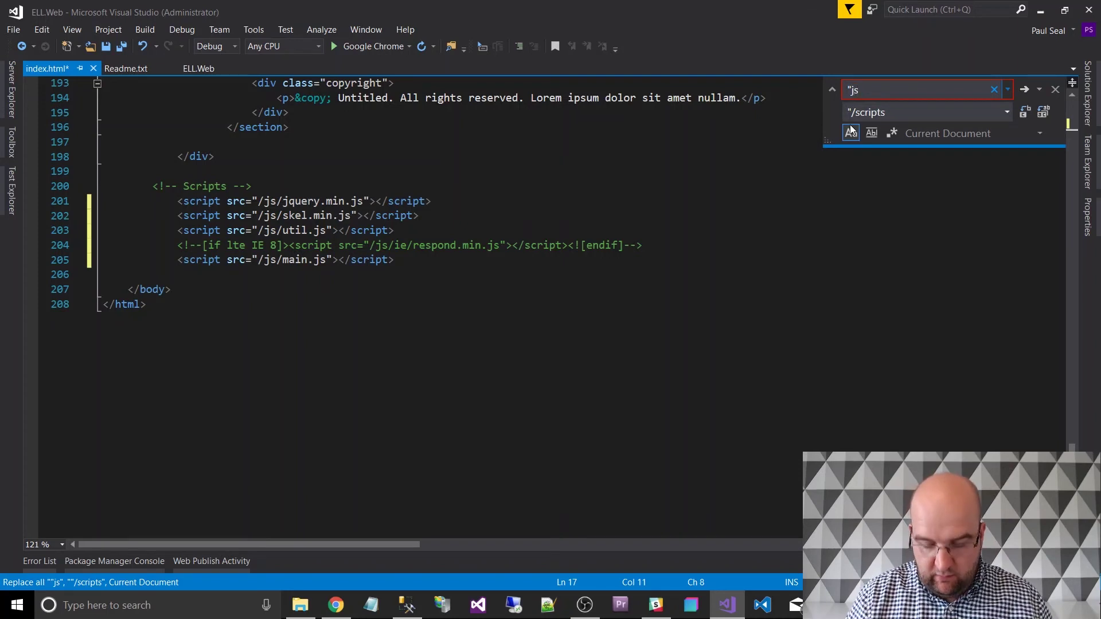
pyautogui.write('/')
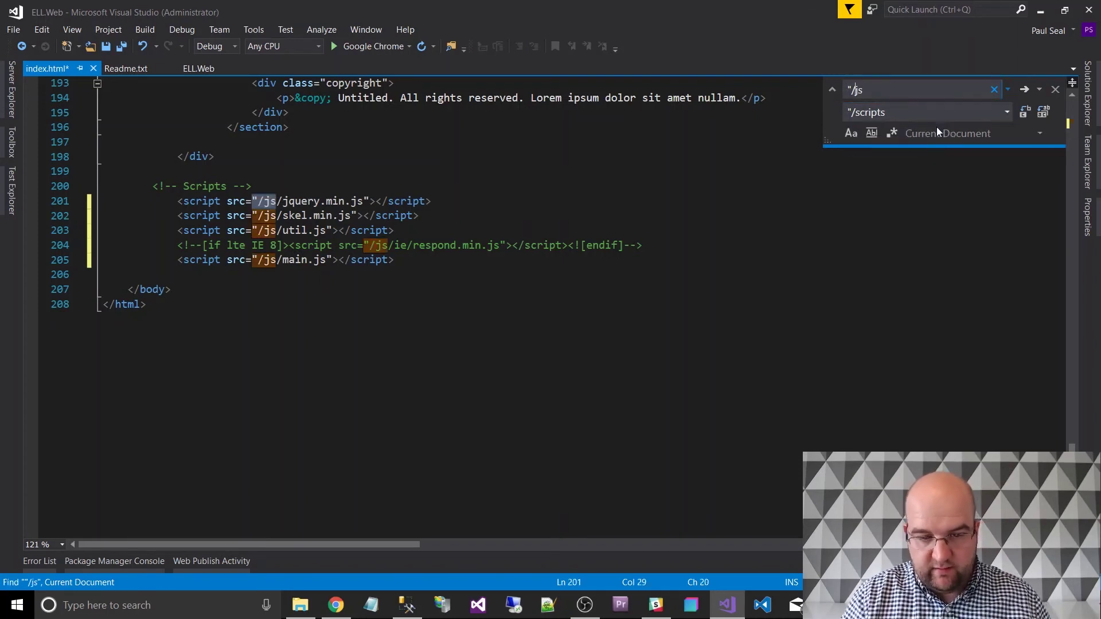
pyautogui.click(1043, 113)
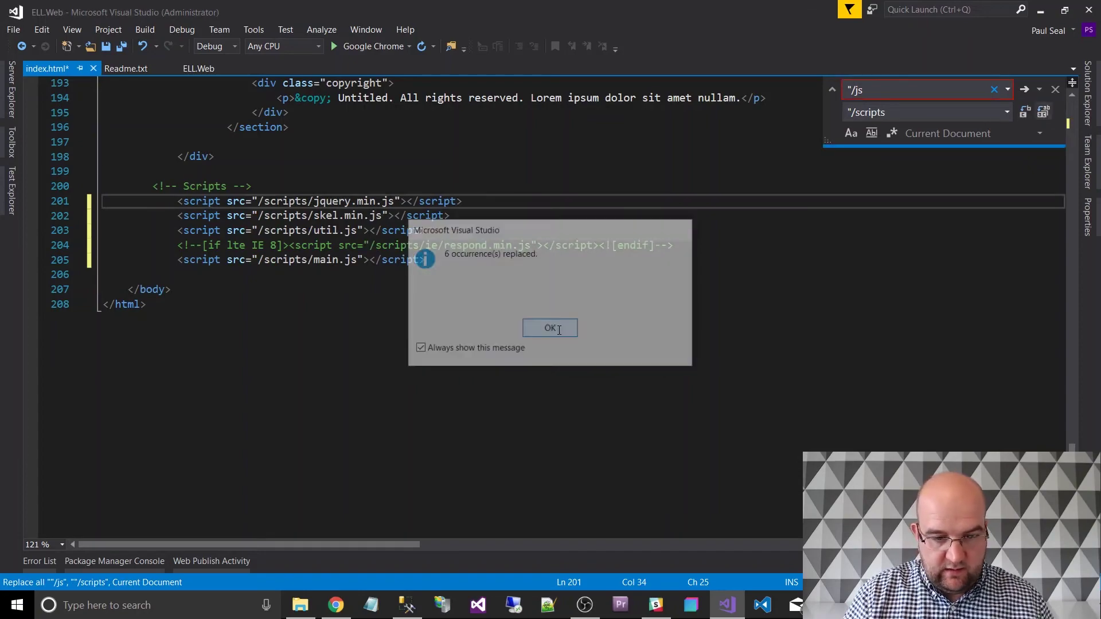
pyautogui.click(550, 328)
pyautogui.click(495, 290)
pyautogui.scroll(11, 494, 298)
pyautogui.scroll(20, 495, 307)
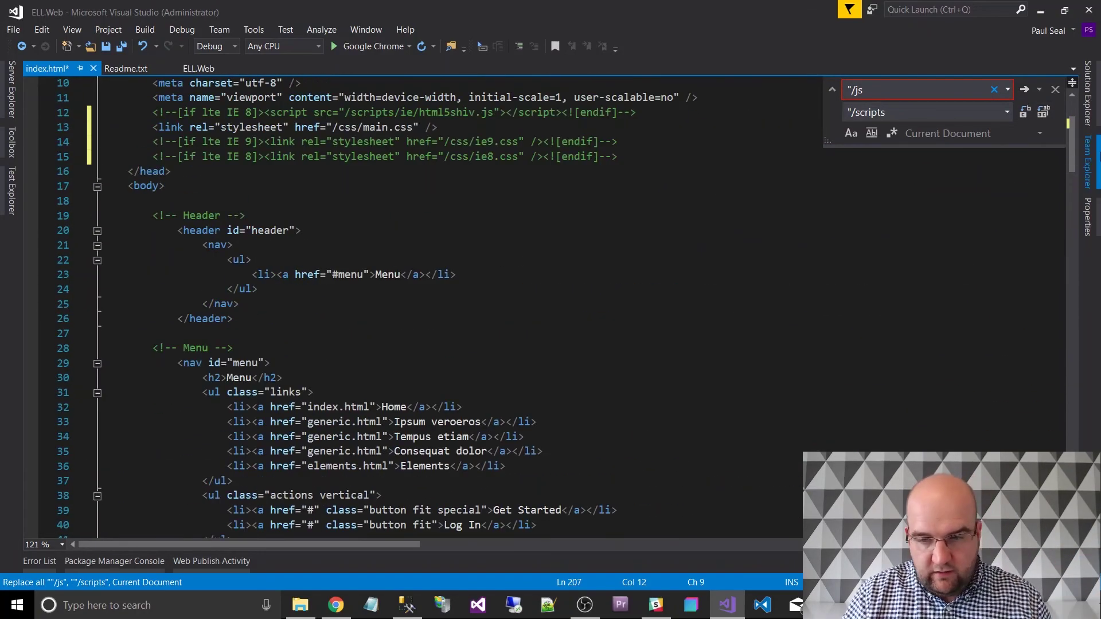
pyautogui.click(1088, 92)
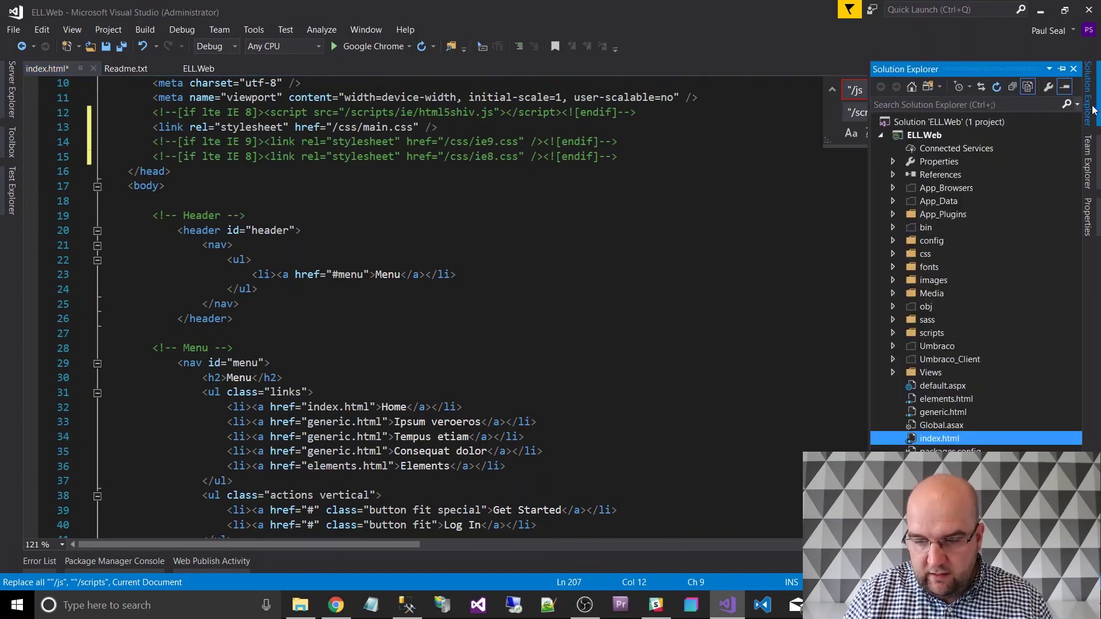
# Open generic.html and try replacing "/js, which finds no matches yet.
pyautogui.doubleClick(930, 412)
pyautogui.click(606, 172)
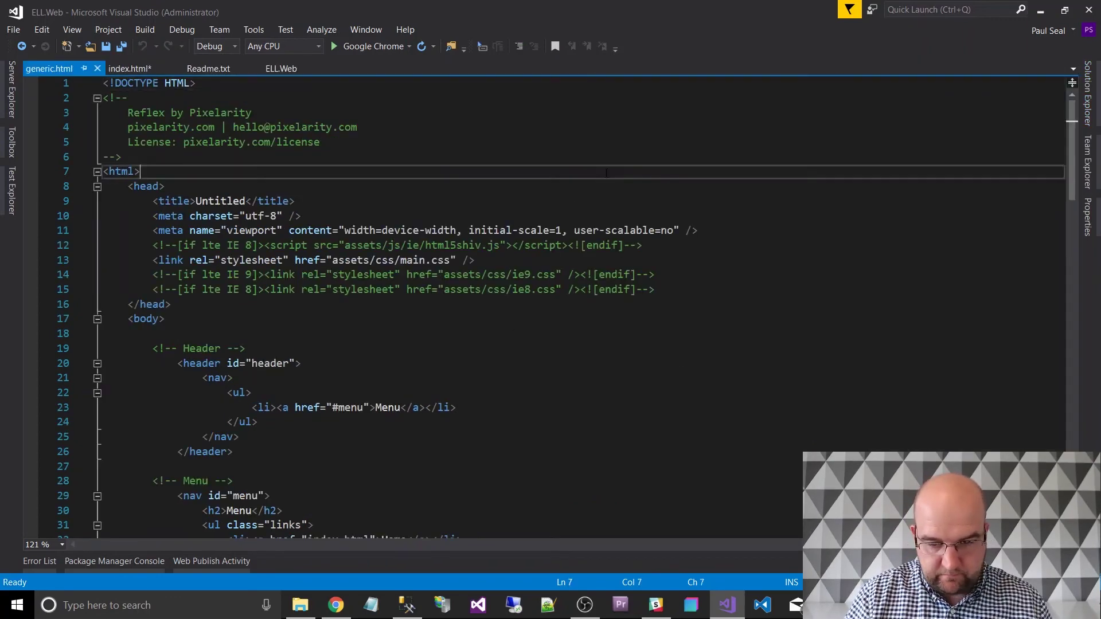
pyautogui.hotkey('ctrl', 'f')
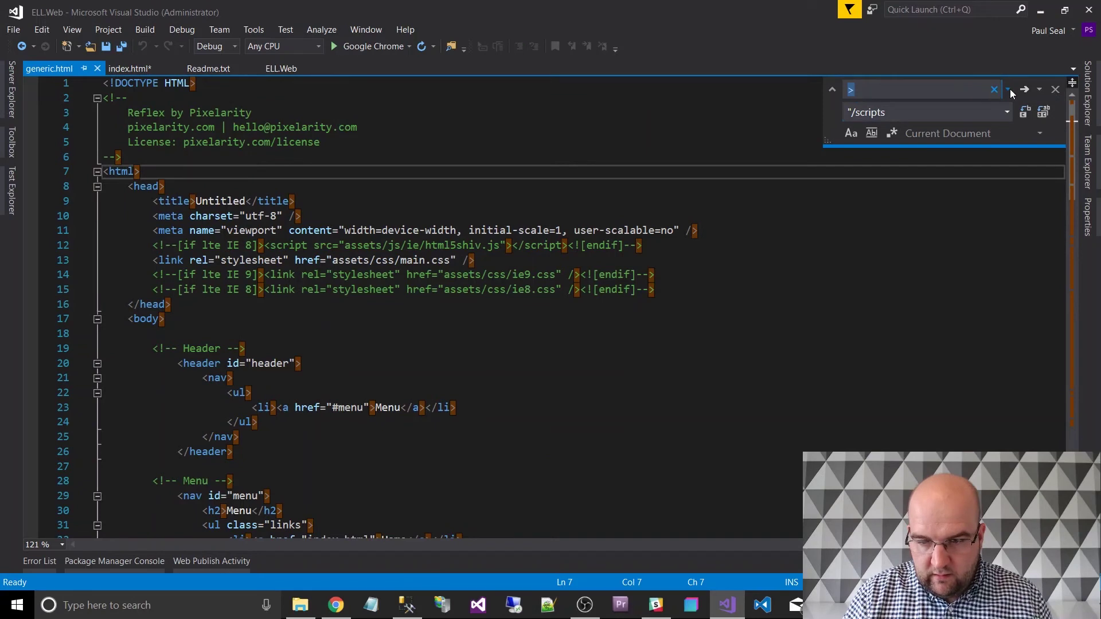
pyautogui.click(1007, 89)
pyautogui.click(945, 89)
pyautogui.press('BackSpace')
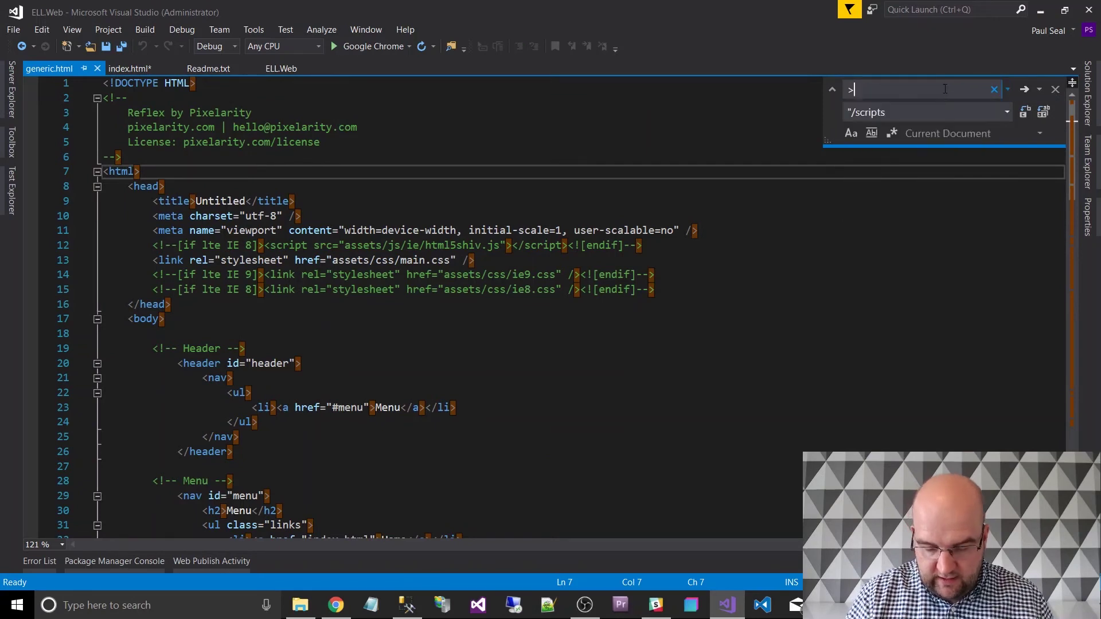
pyautogui.write('"/')
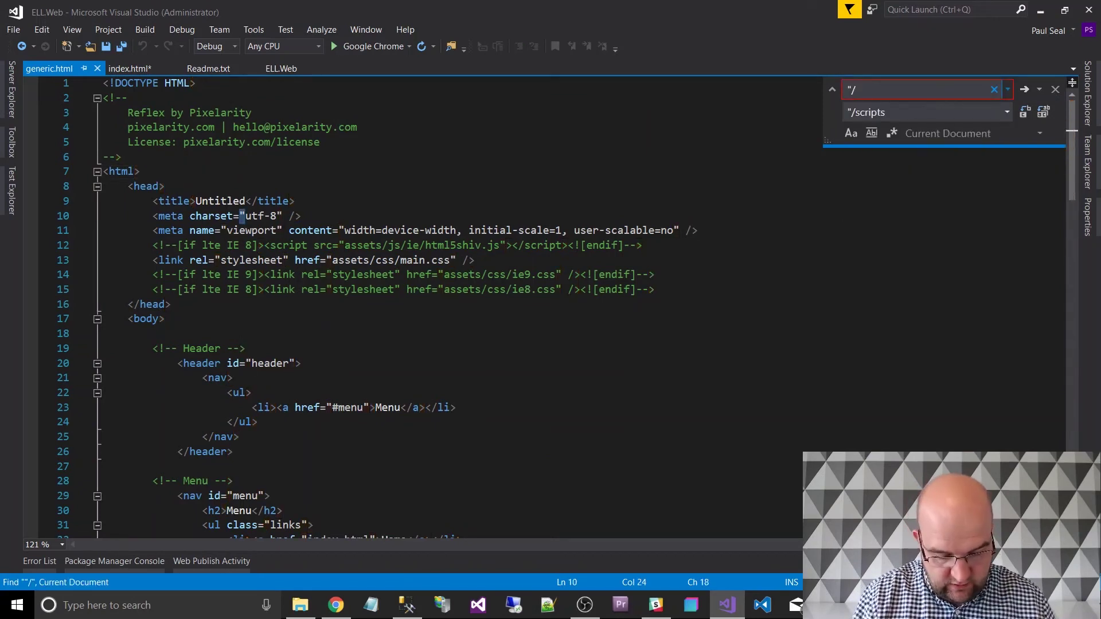
pyautogui.write('js')
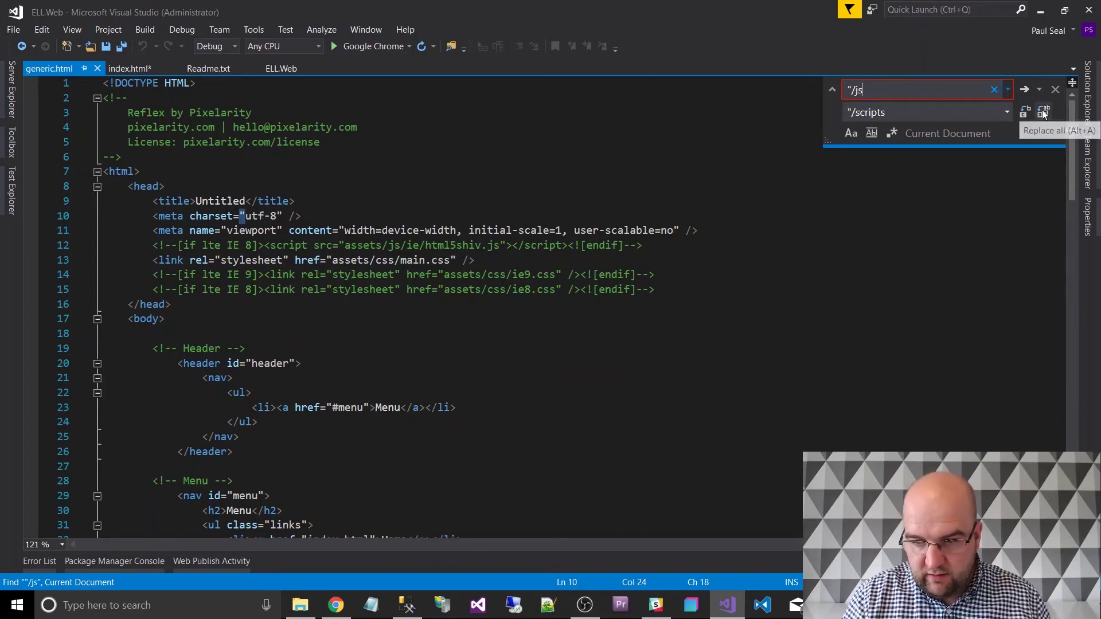
pyautogui.click(1043, 112)
pyautogui.click(570, 331)
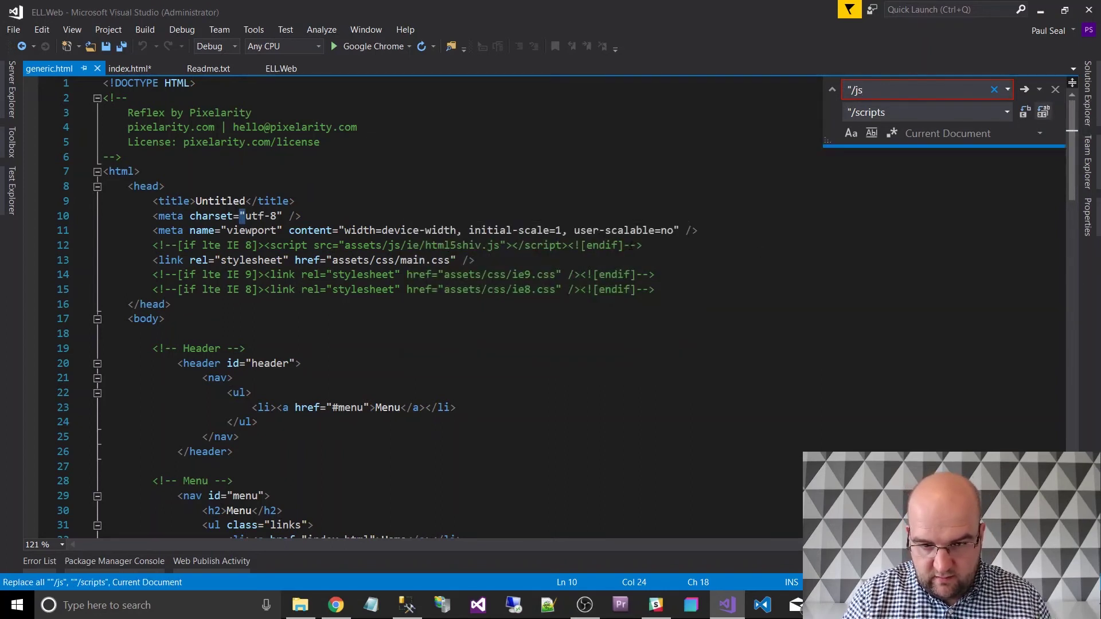
pyautogui.click(803, 186)
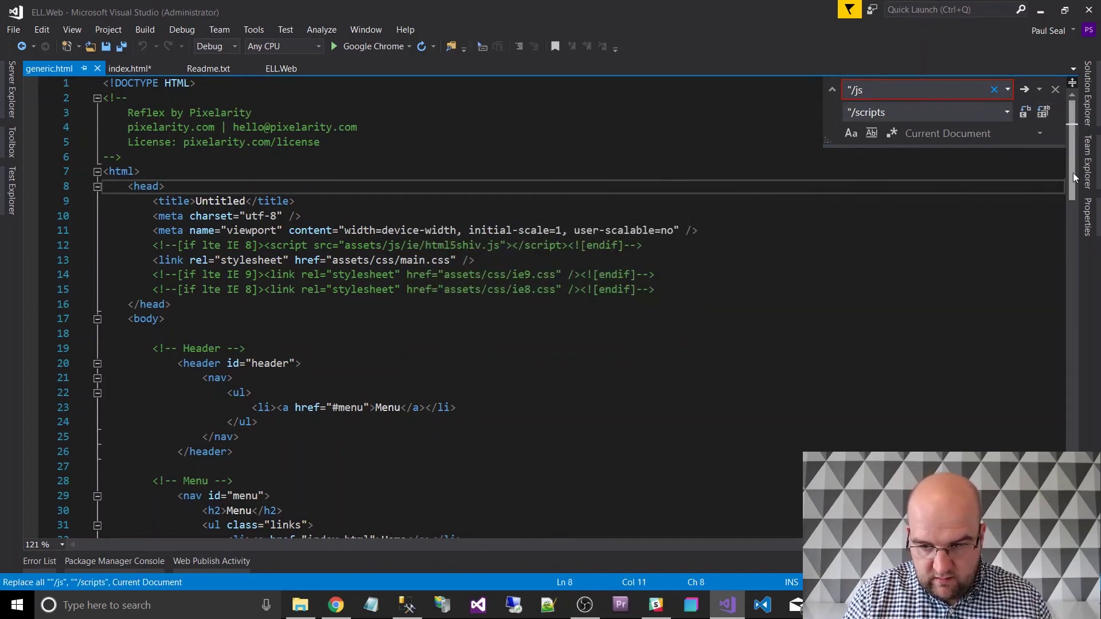
pyautogui.moveTo(1072, 174); pyautogui.dragTo(1071, 400)
# Replace every "assets prefix in generic.html with a bare quote.
pyautogui.click(882, 92)
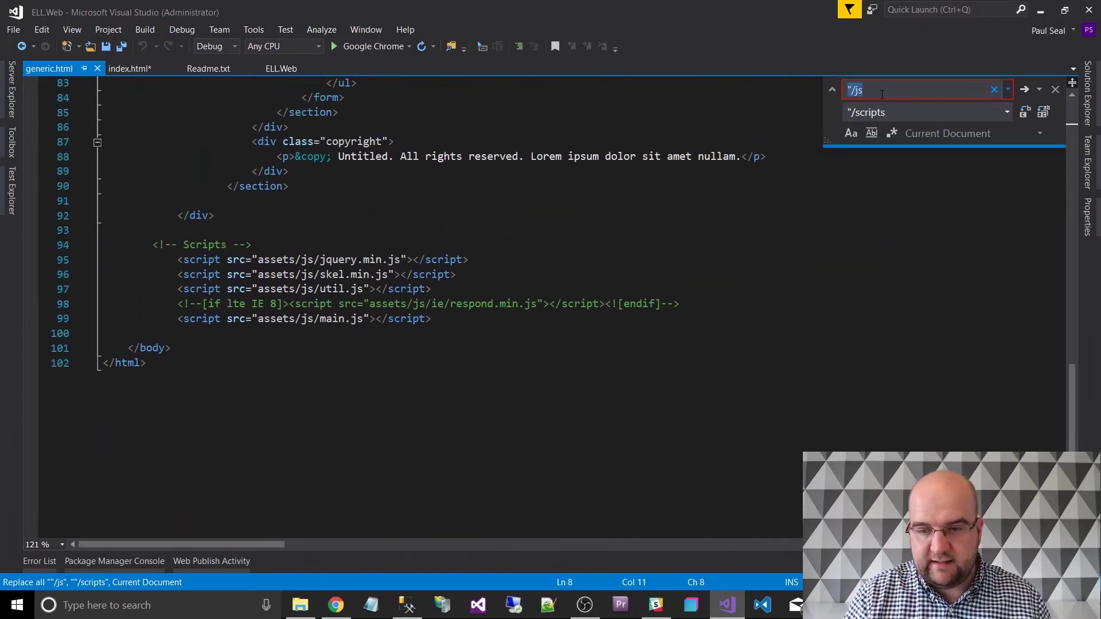
pyautogui.write('aseet')
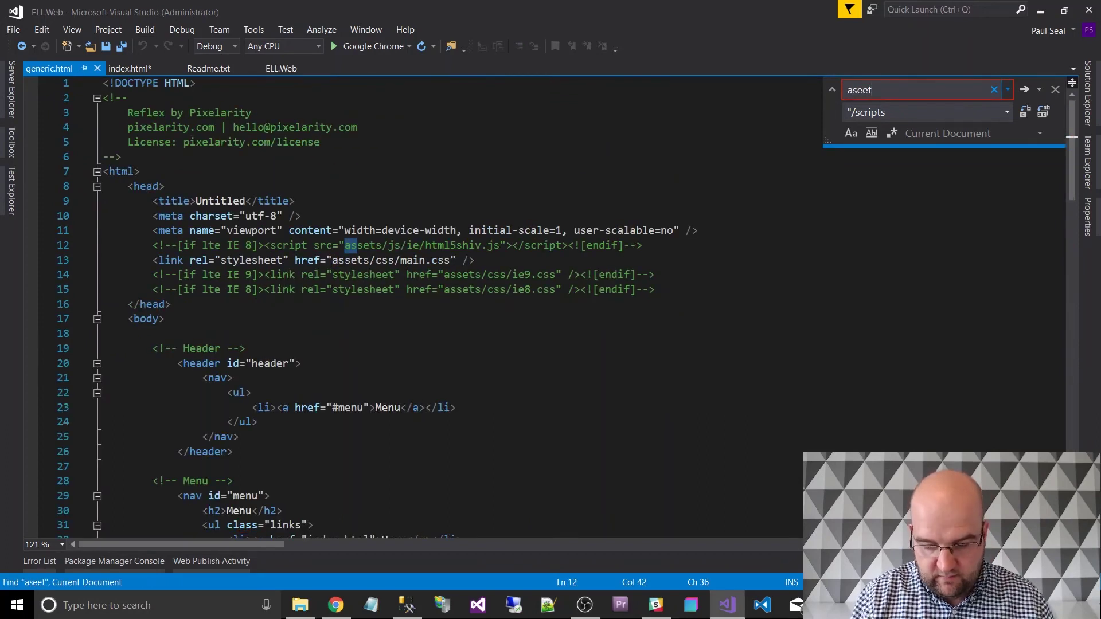
pyautogui.press('BackSpace')
pyautogui.press('BackSpace')
pyautogui.press('BackSpace')
pyautogui.press('BackSpace')
pyautogui.press('BackSpace')
pyautogui.write('"')
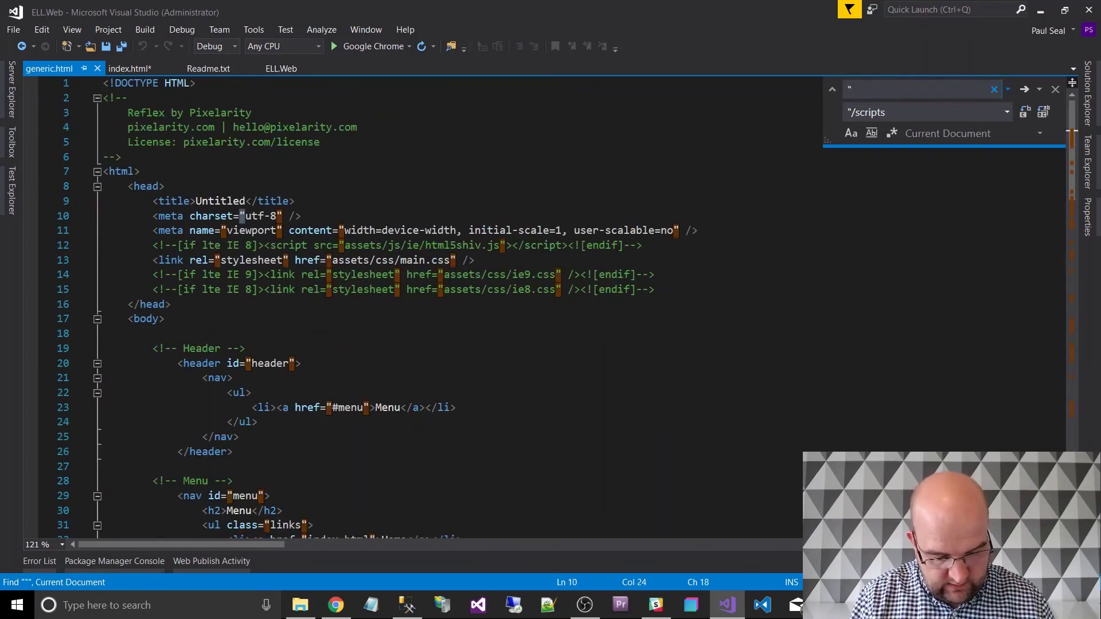
pyautogui.write('assets')
pyautogui.press('Tab')
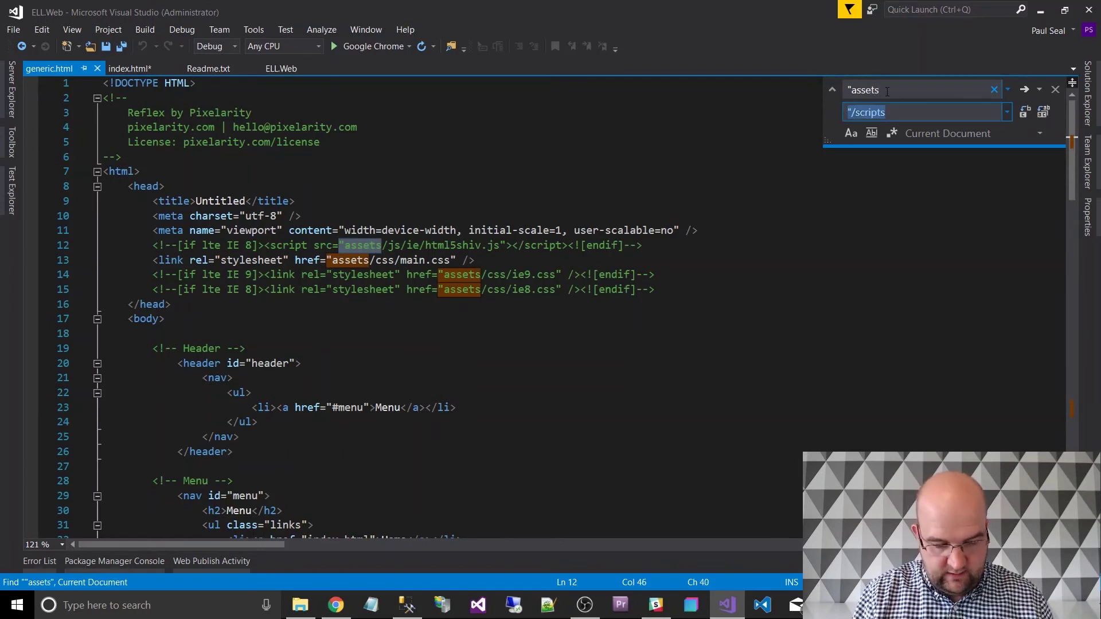
pyautogui.write('"')
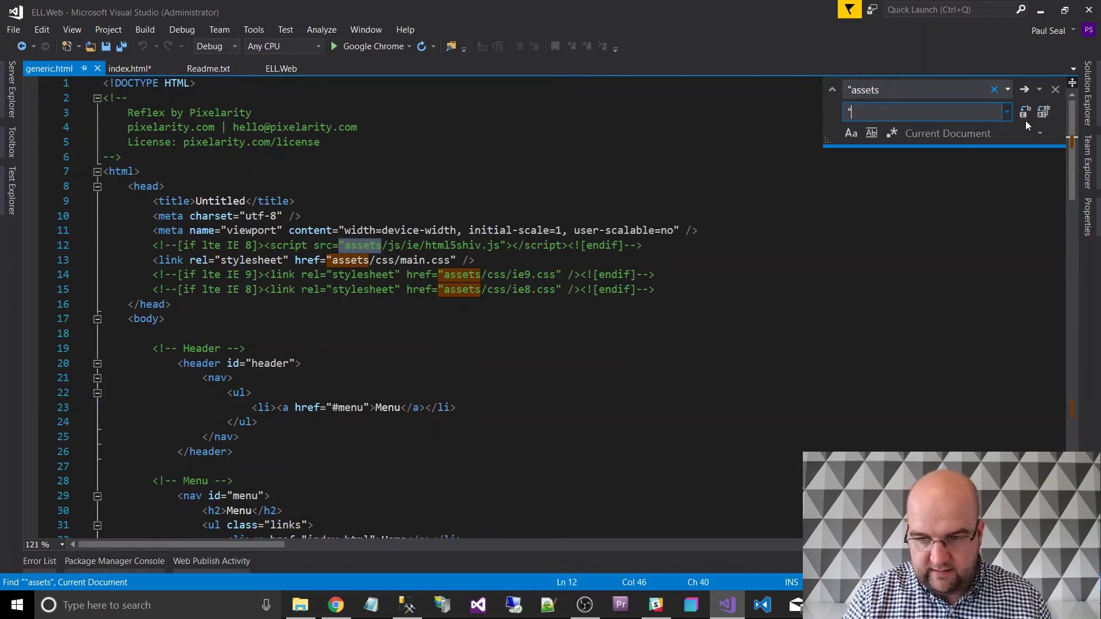
pyautogui.click(1043, 112)
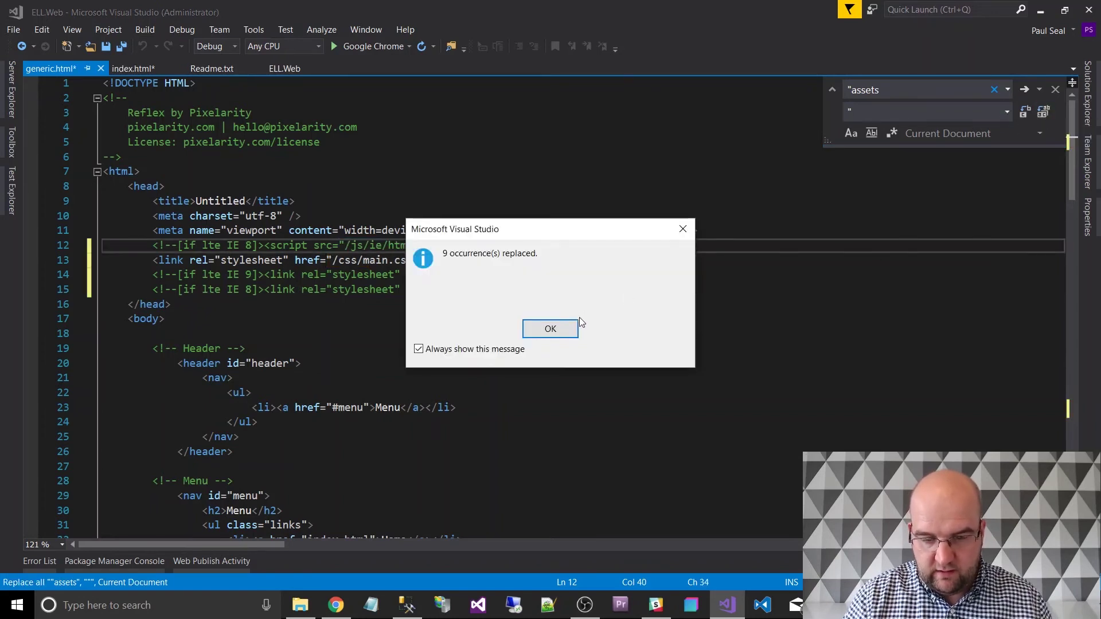
pyautogui.press('Return')
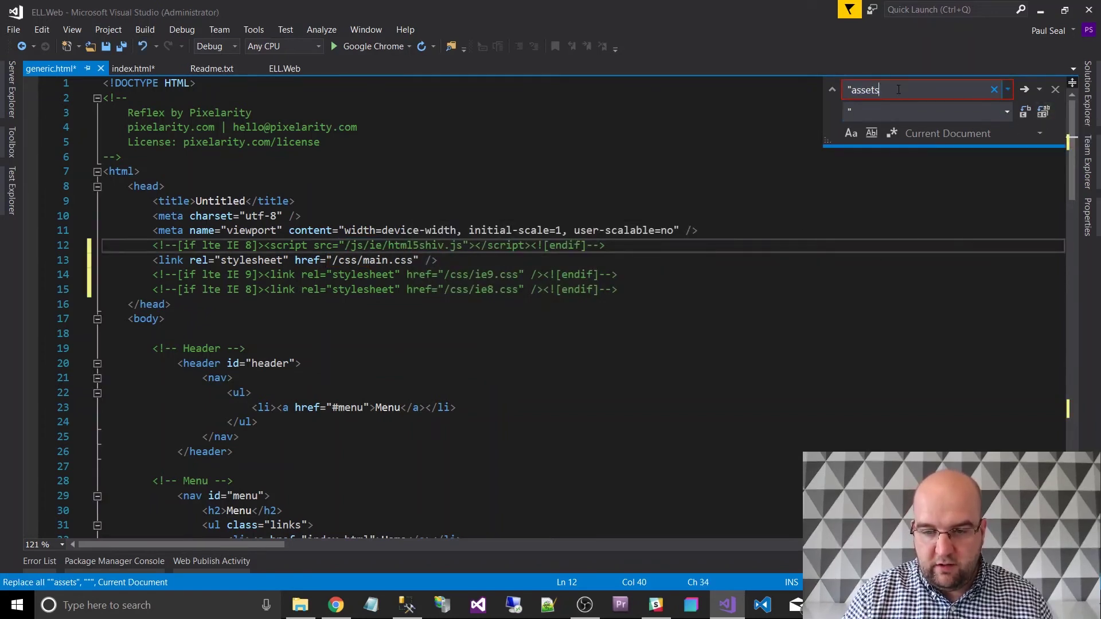
# Replace every "/js path in generic.html with "/scripts.
pyautogui.doubleClick(857, 90)
pyautogui.write('/')
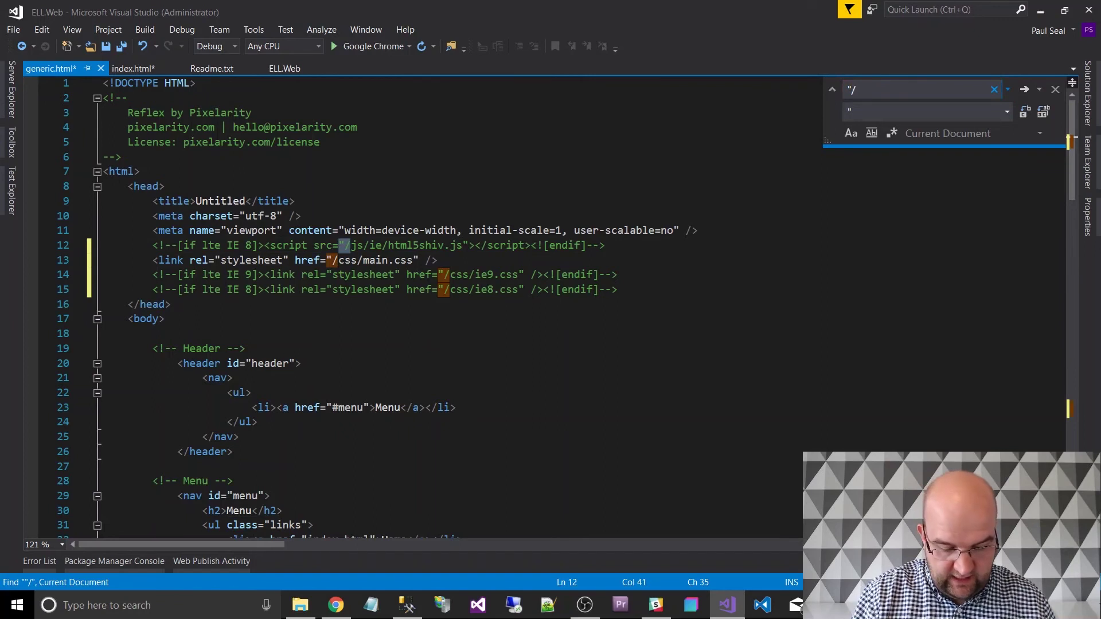
pyautogui.write('js')
pyautogui.press('Tab')
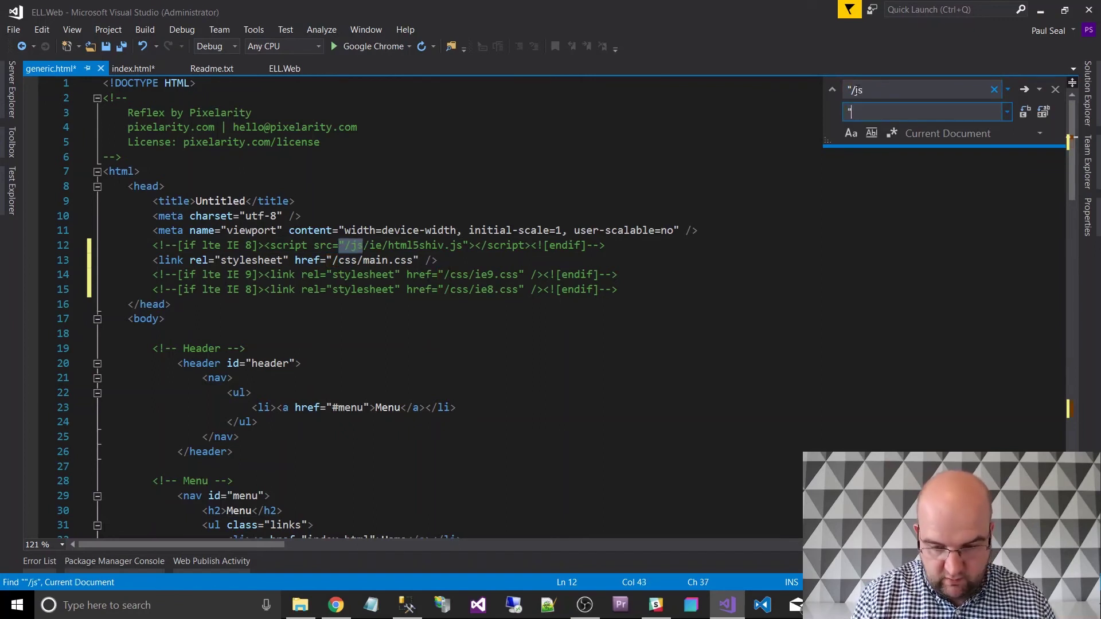
pyautogui.write('"/scripts')
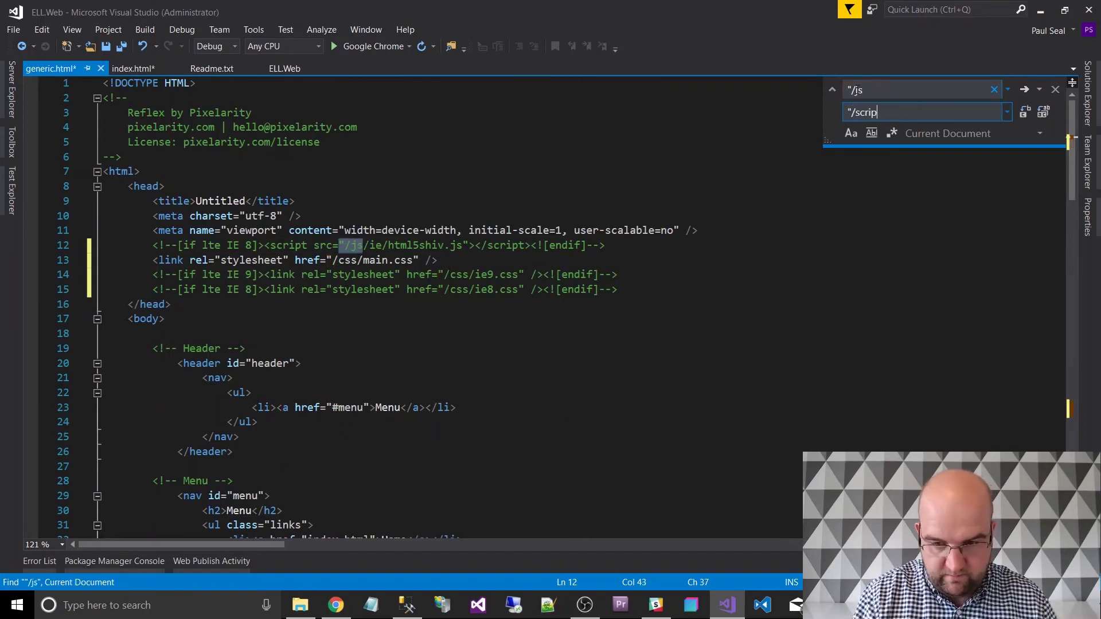
pyautogui.click(1043, 111)
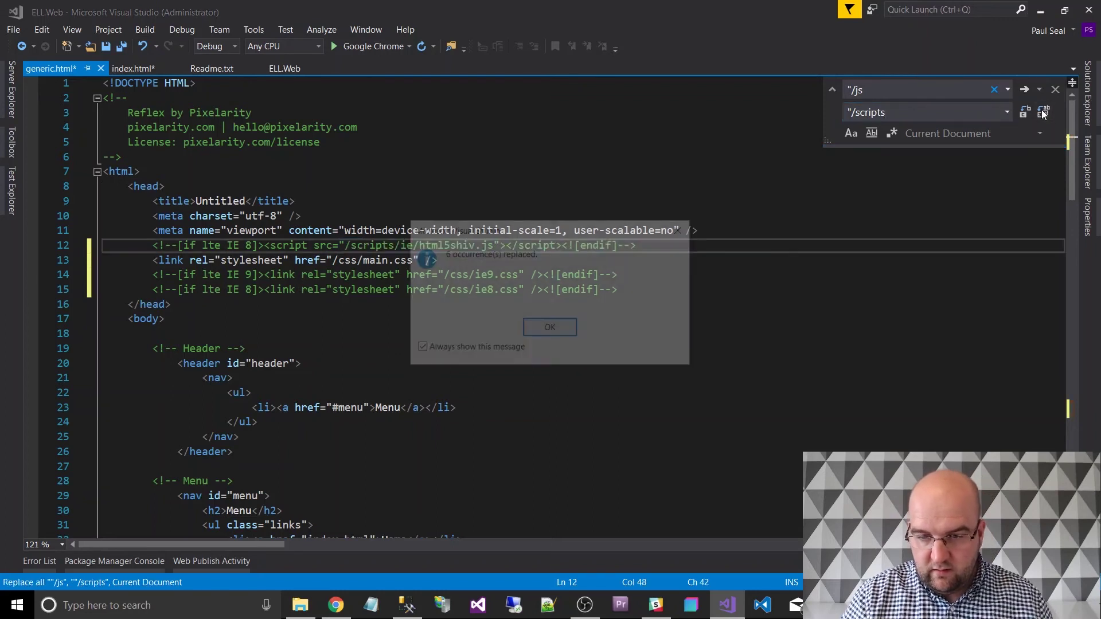
pyautogui.click(553, 327)
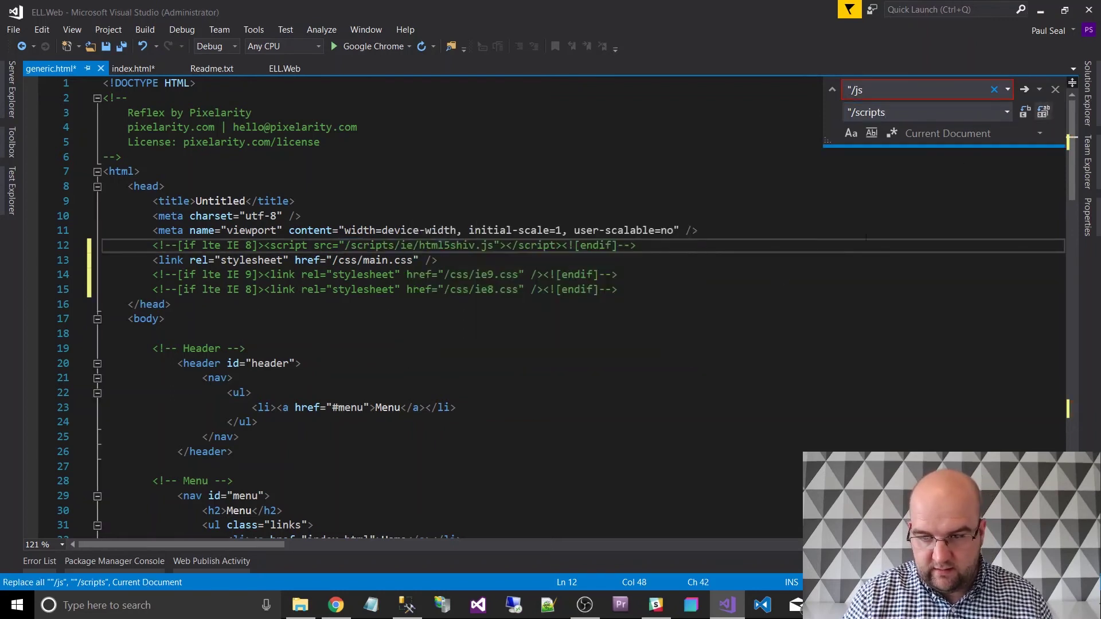
pyautogui.click(1085, 106)
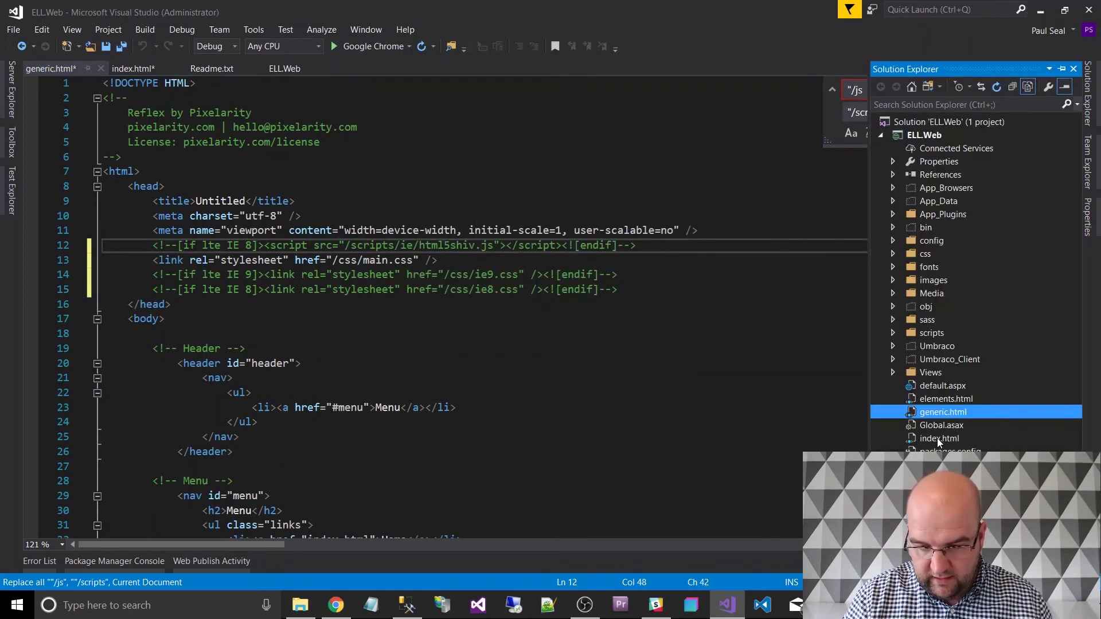
pyautogui.doubleClick(943, 398)
# In elements.html, replace every "assets prefix with a bare quote so paths point to root.
pyautogui.click(522, 182)
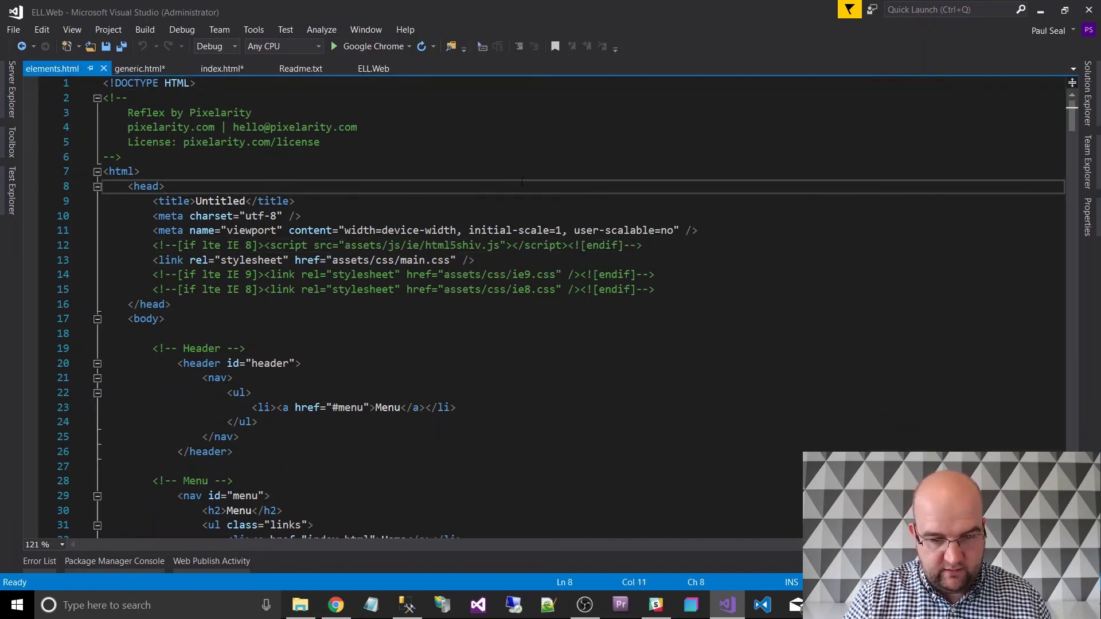
pyautogui.hotkey('ctrl', 'h')
pyautogui.write('"')
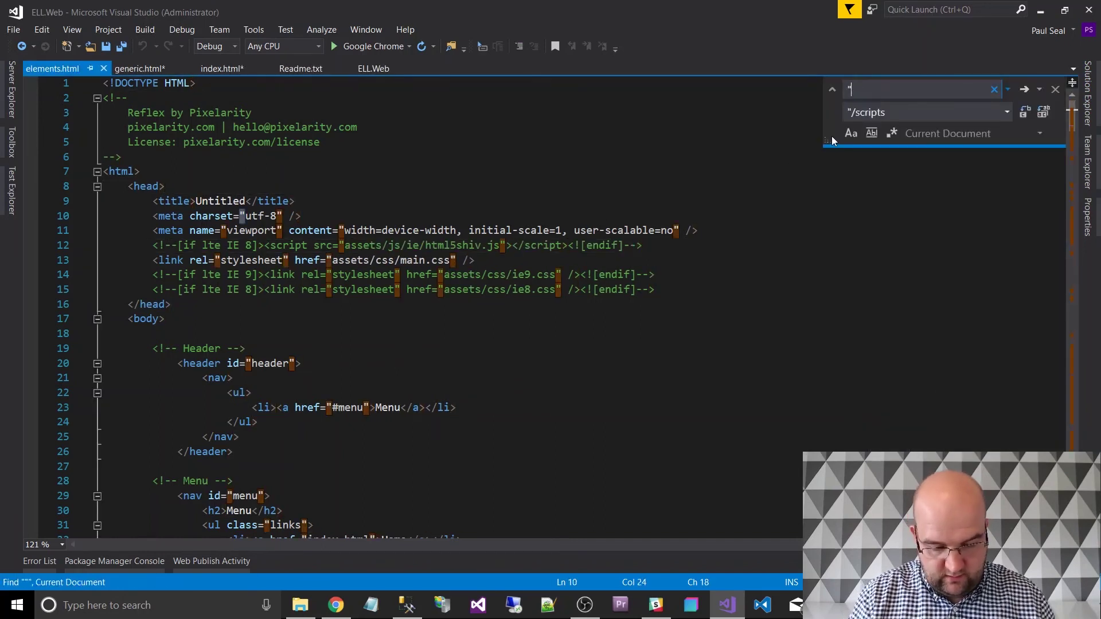
pyautogui.write('assets')
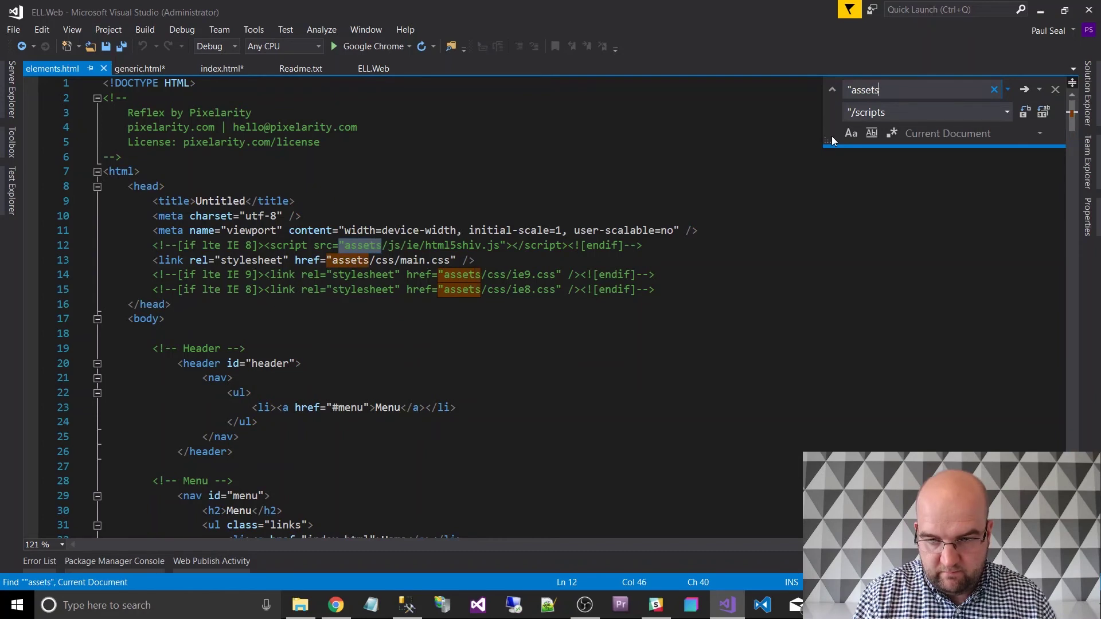
pyautogui.press('Tab')
pyautogui.write('"')
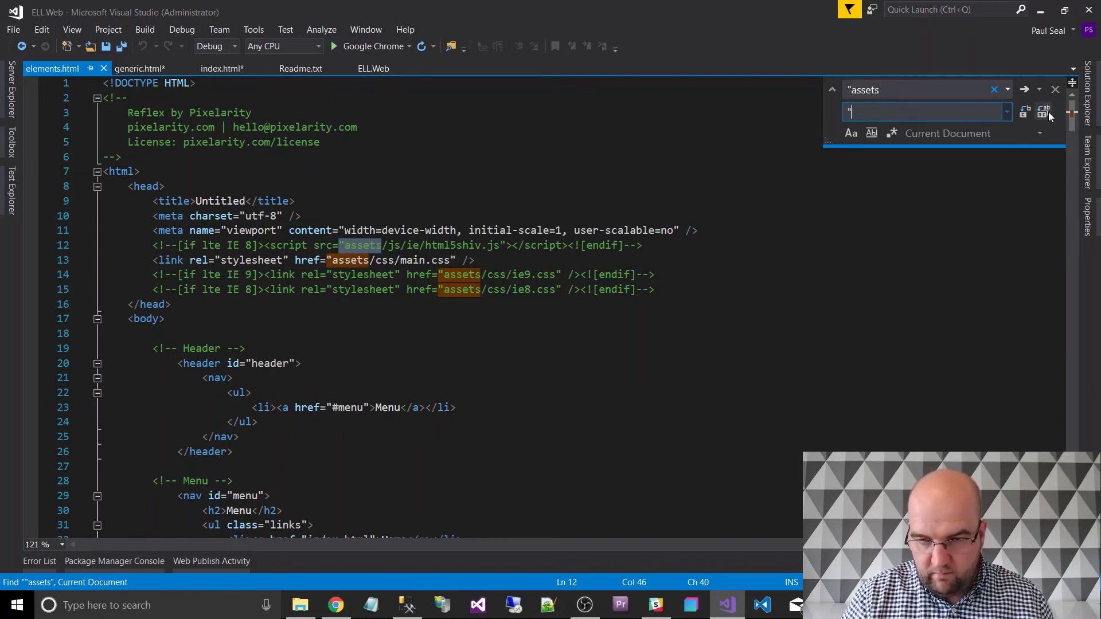
pyautogui.click(1044, 111)
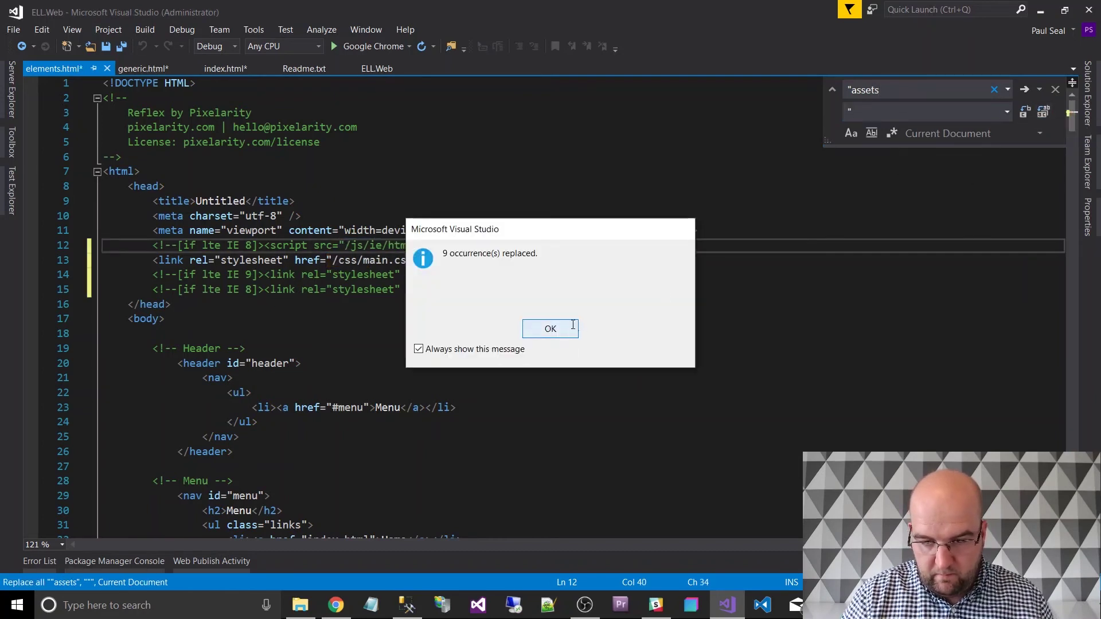
pyautogui.click(571, 328)
# Replace every "/js path with "/scripts, then save all edited pages.
pyautogui.click(913, 89)
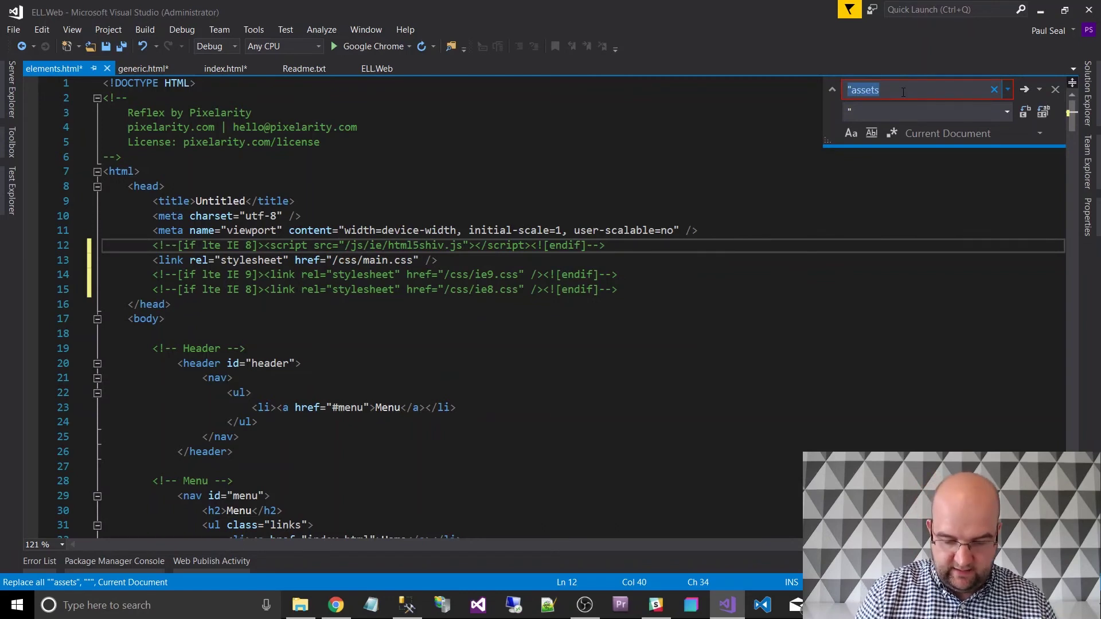
pyautogui.write('"/js')
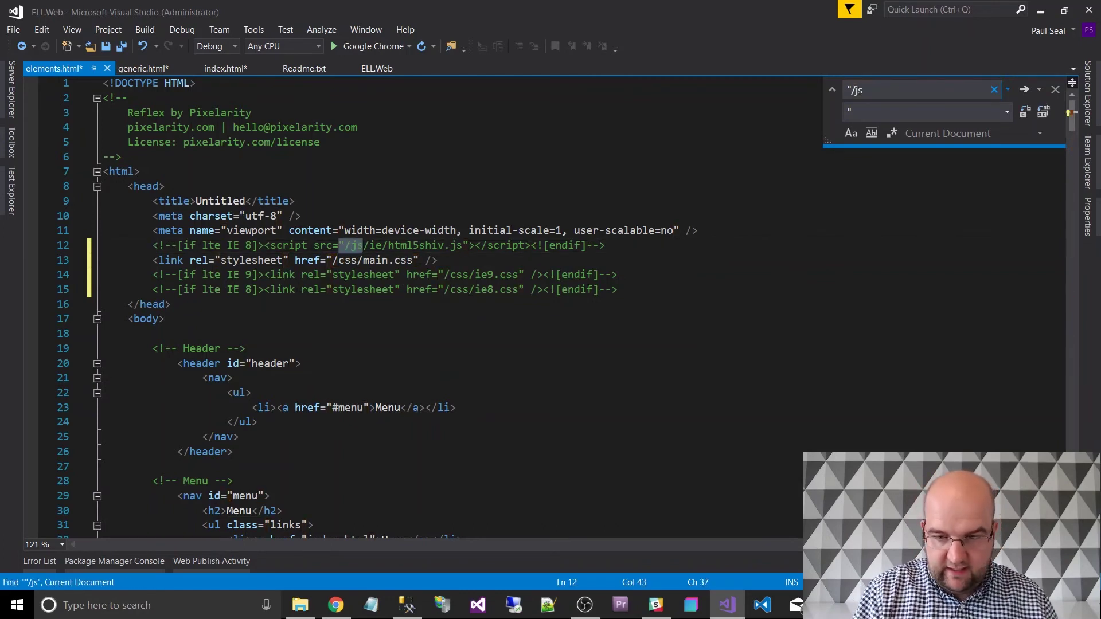
pyautogui.press('Tab')
pyautogui.write('"/scripts')
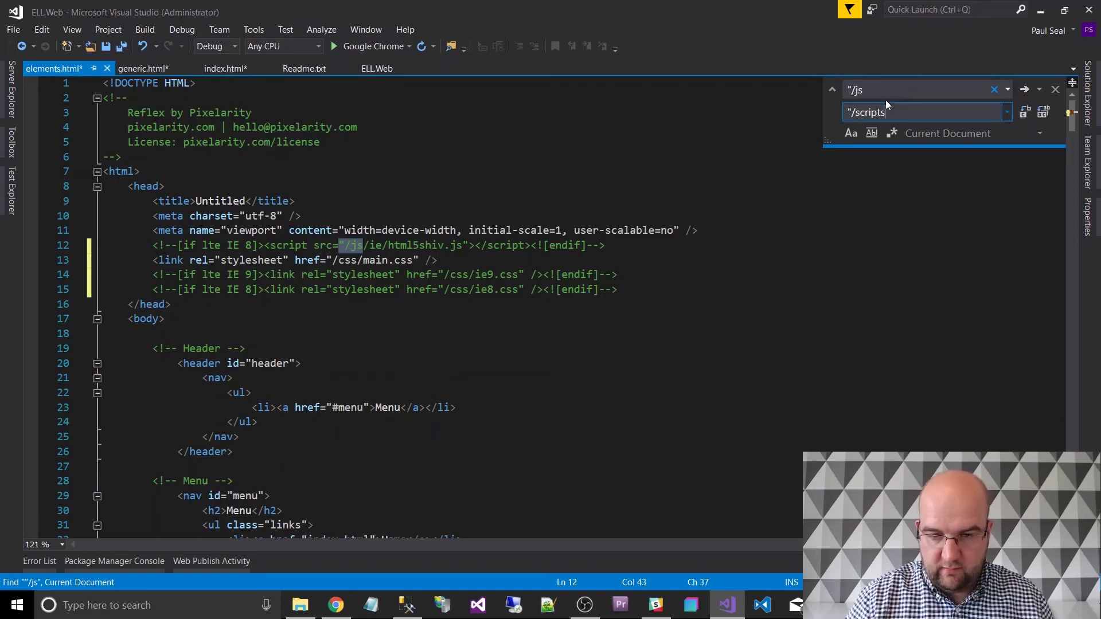
pyautogui.click(1043, 112)
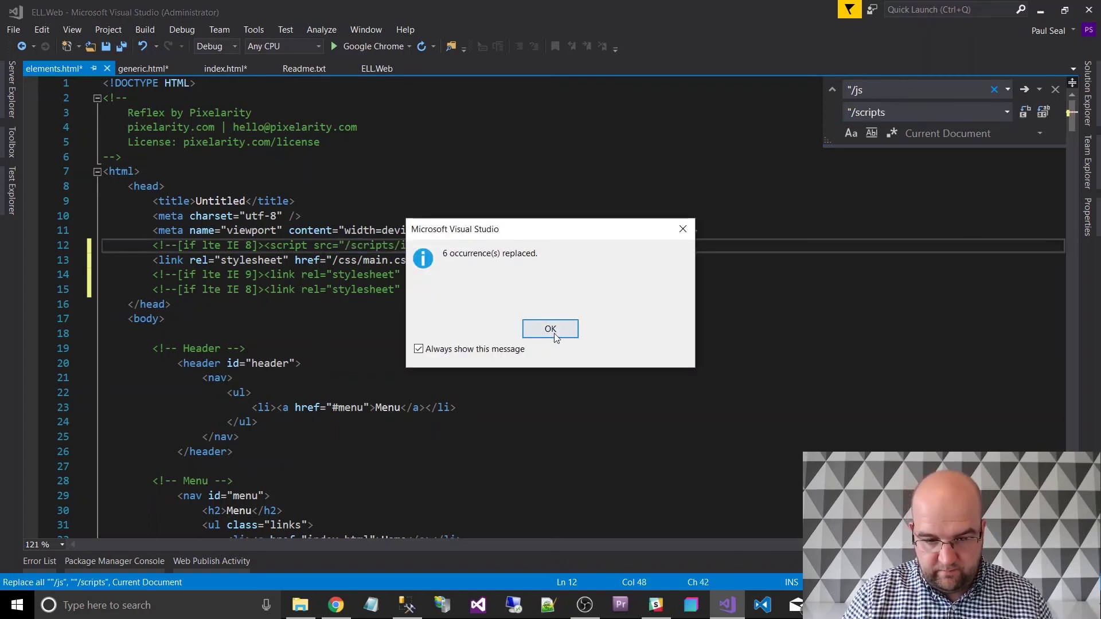
pyautogui.click(554, 331)
pyautogui.click(502, 312)
pyautogui.hotkey('ctrl', 'shift', 's')
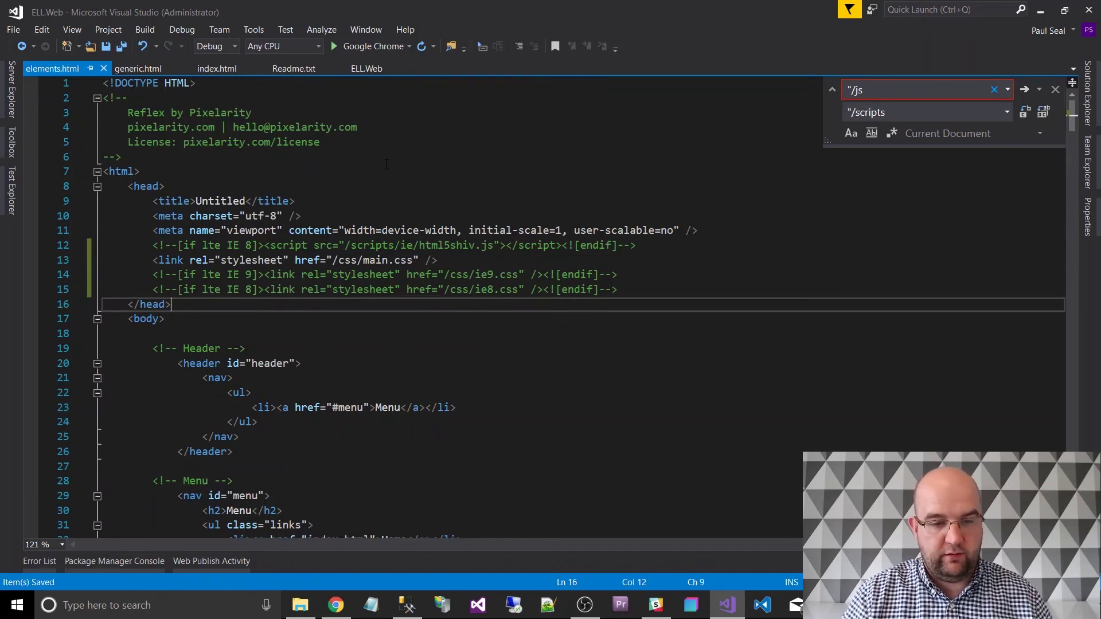
# Reload index.html in Chrome and confirm it now renders fully styled.
pyautogui.click(343, 601)
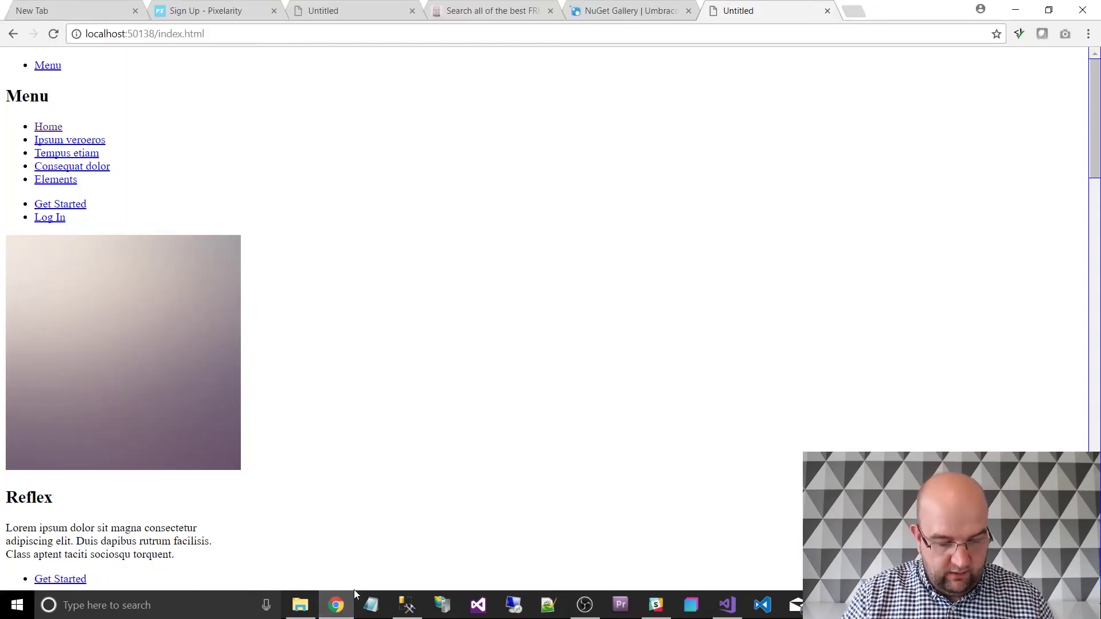
pyautogui.press('F5')
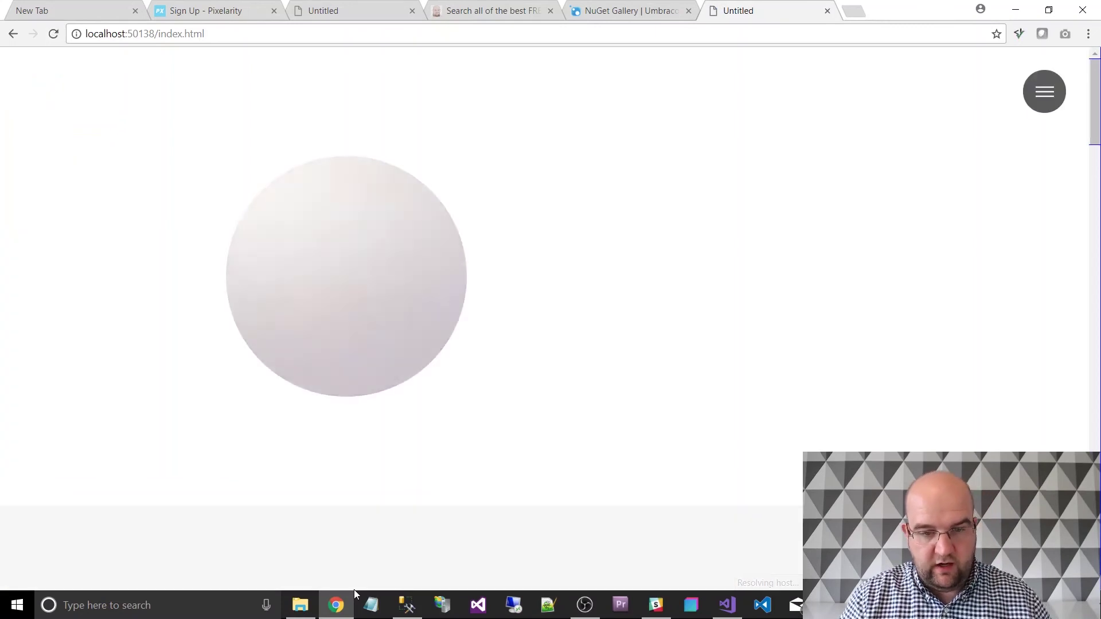
pyautogui.click(1046, 94)
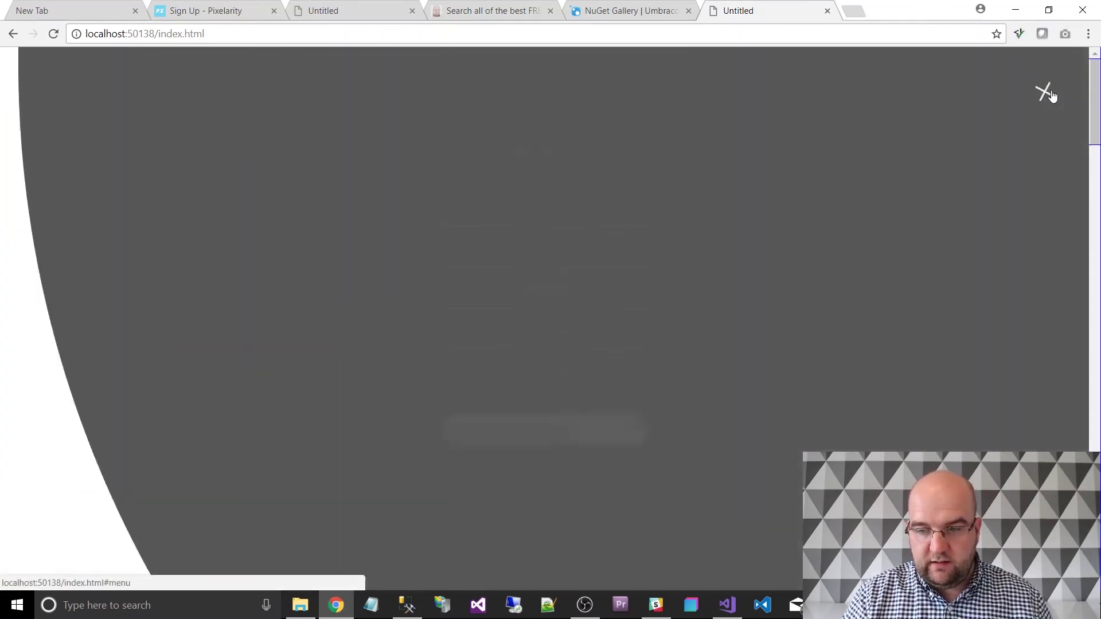
pyautogui.click(1045, 94)
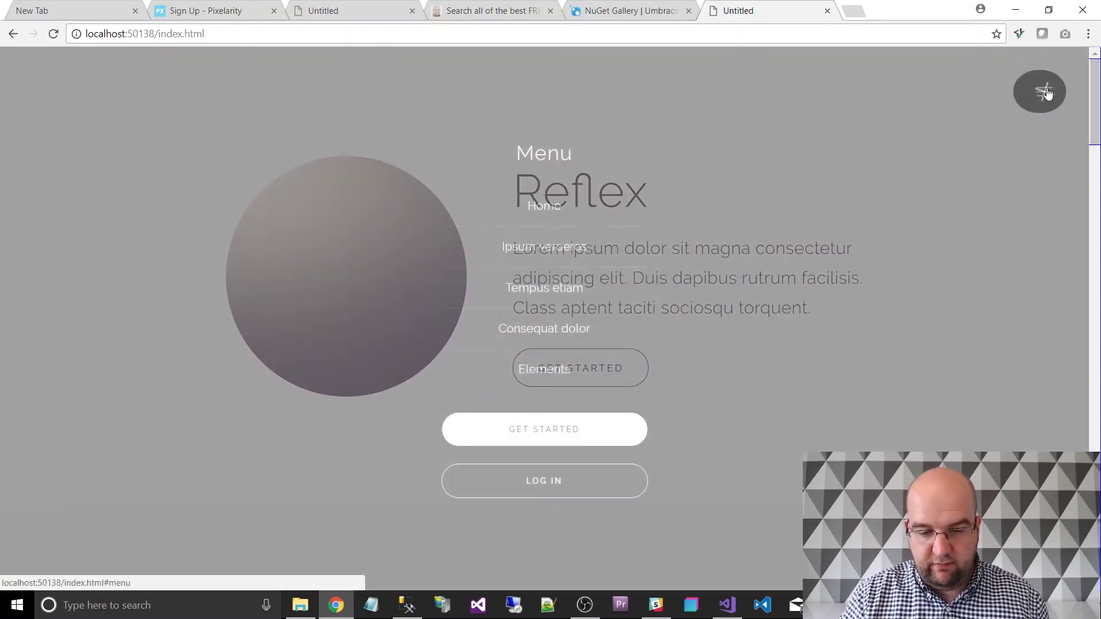
pyautogui.scroll(-15, 832, 276)
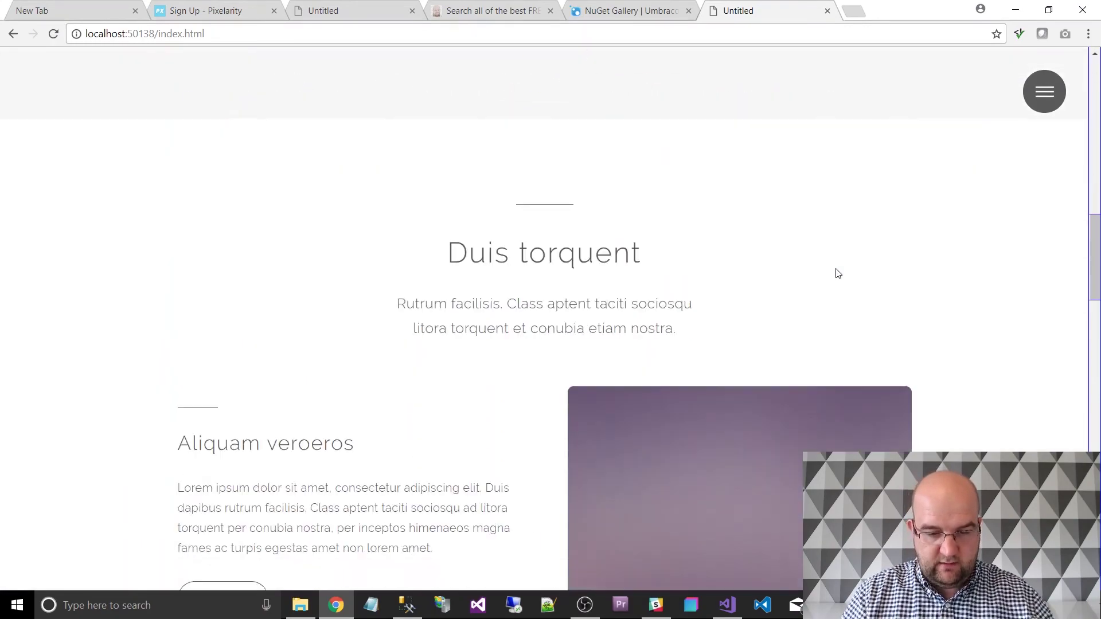
pyautogui.scroll(-18, 832, 281)
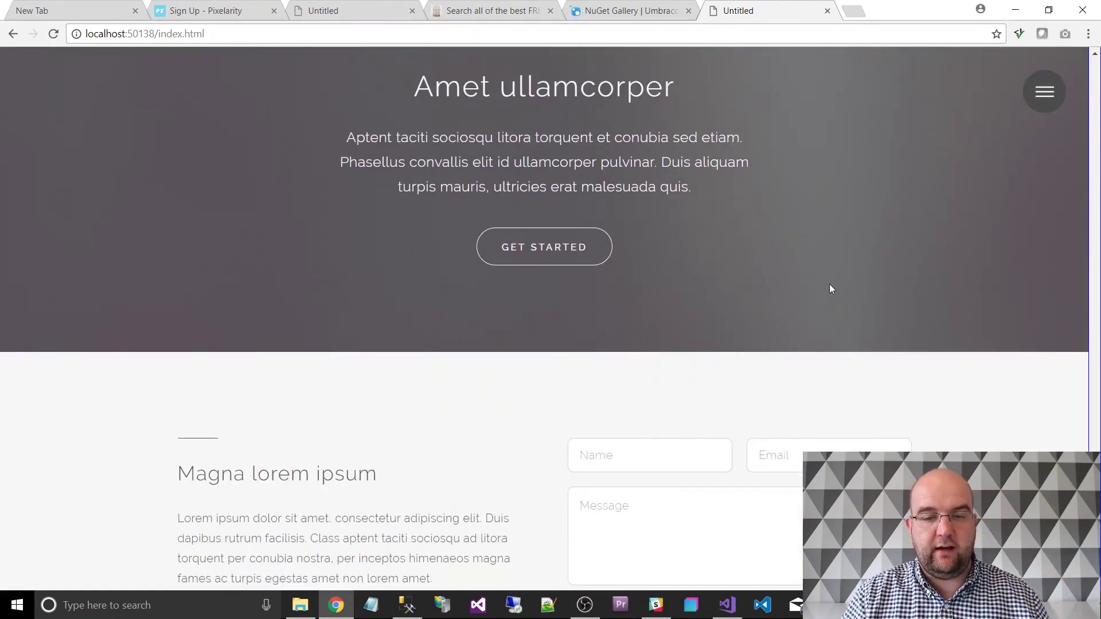
pyautogui.scroll(20, 833, 284)
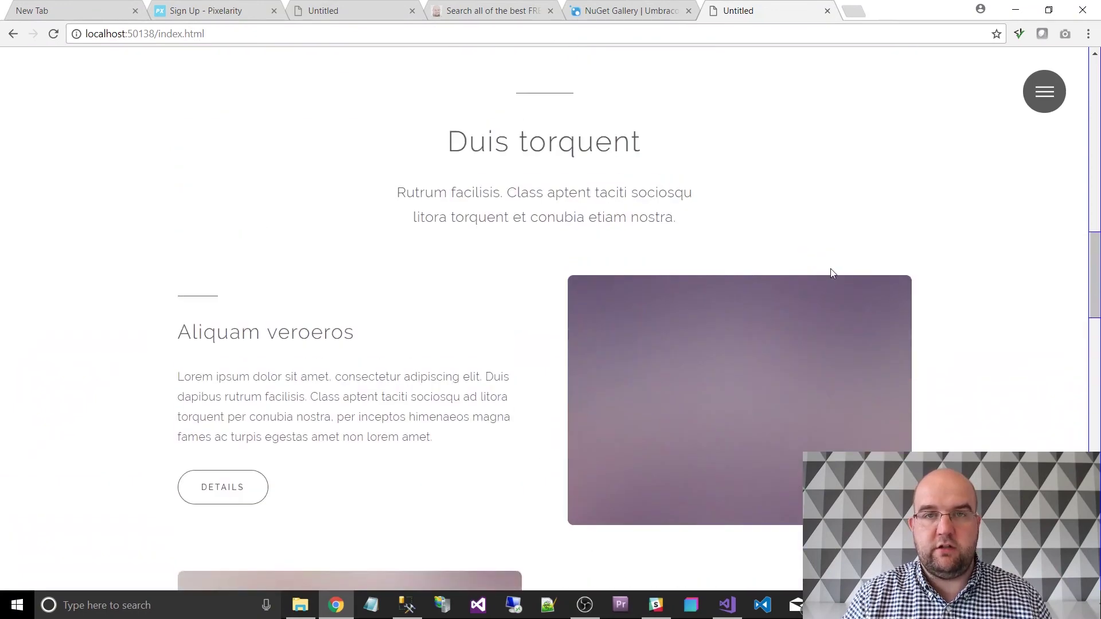
pyautogui.scroll(8, 842, 279)
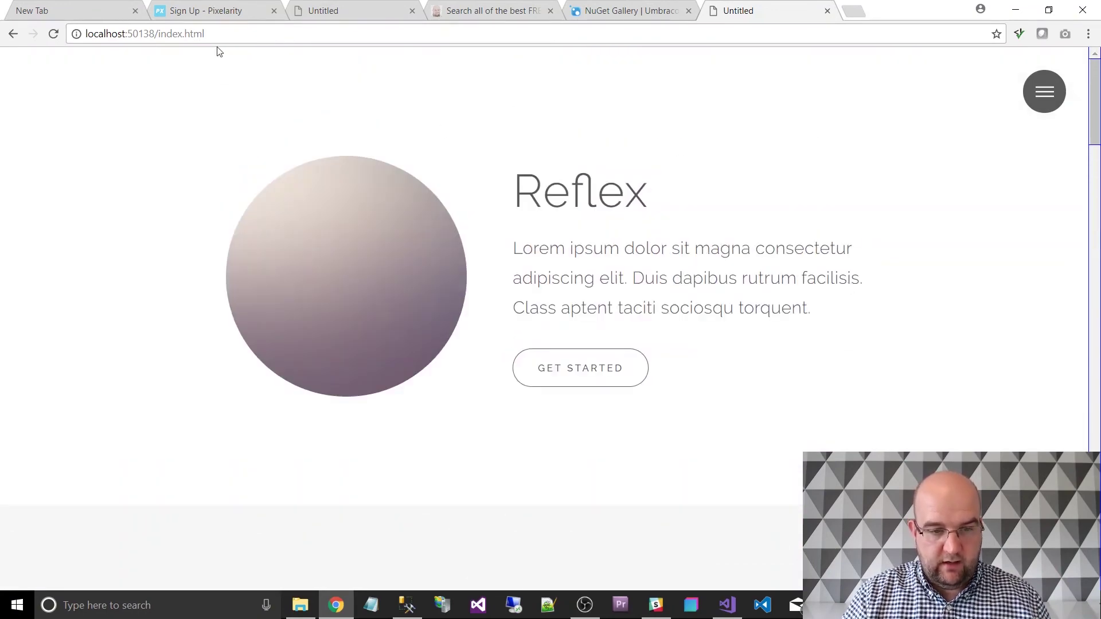
pyautogui.click(172, 35)
# Visit the Ipsum veroeros page through the site menu and check its styling.
pyautogui.click(1043, 93)
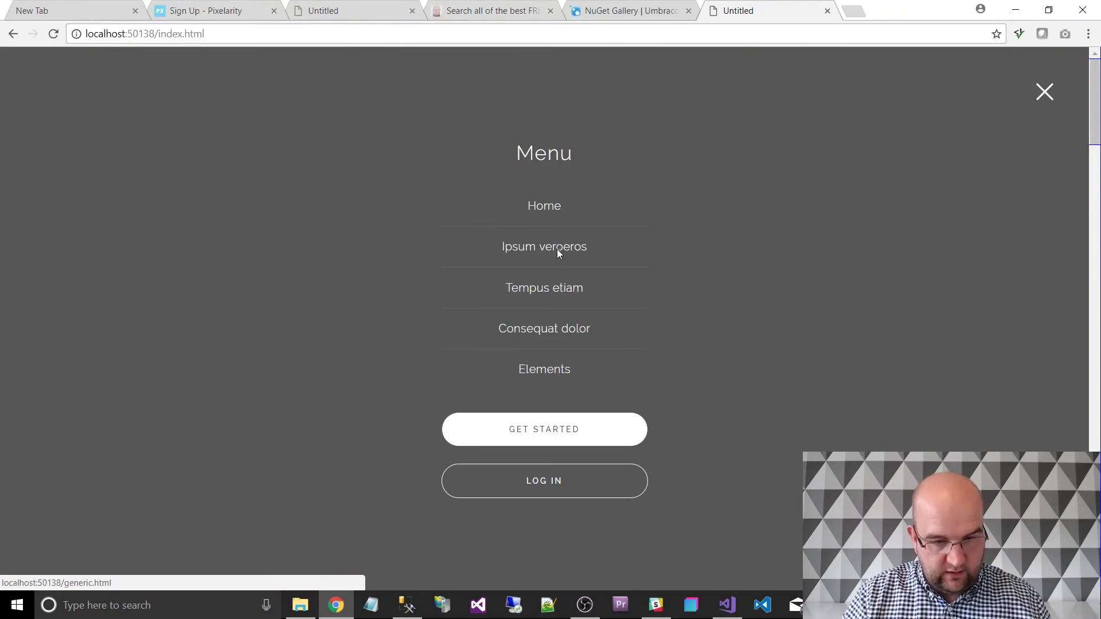
pyautogui.click(558, 251)
pyautogui.scroll(-9, 620, 258)
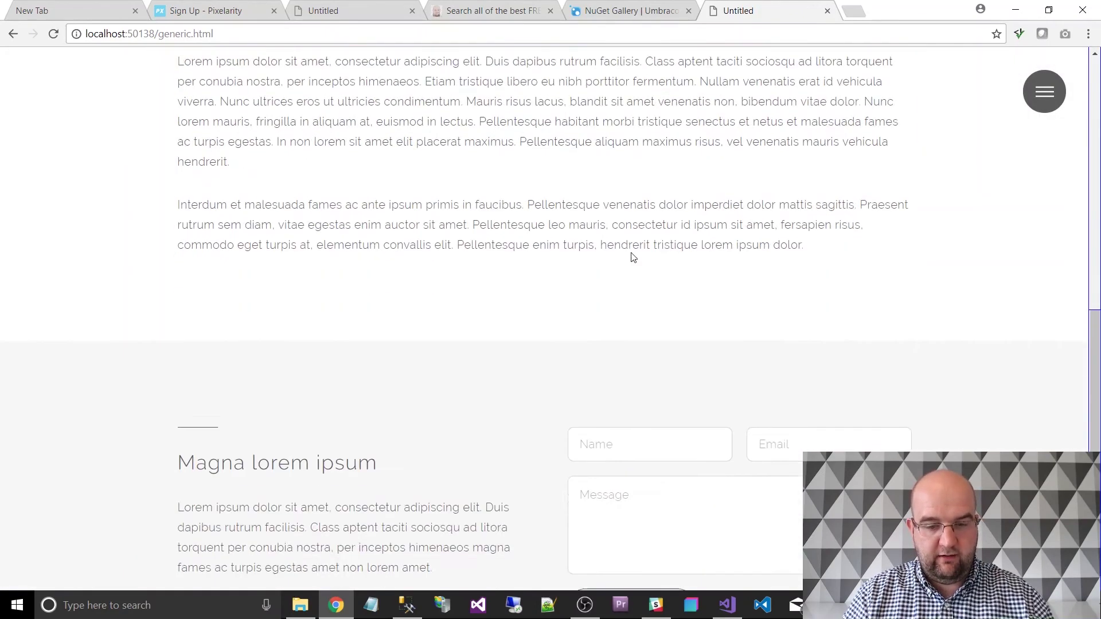
pyautogui.scroll(-4, 632, 258)
# Visit the Elements page, check its styling, and return to Visual Studio.
pyautogui.click(1025, 92)
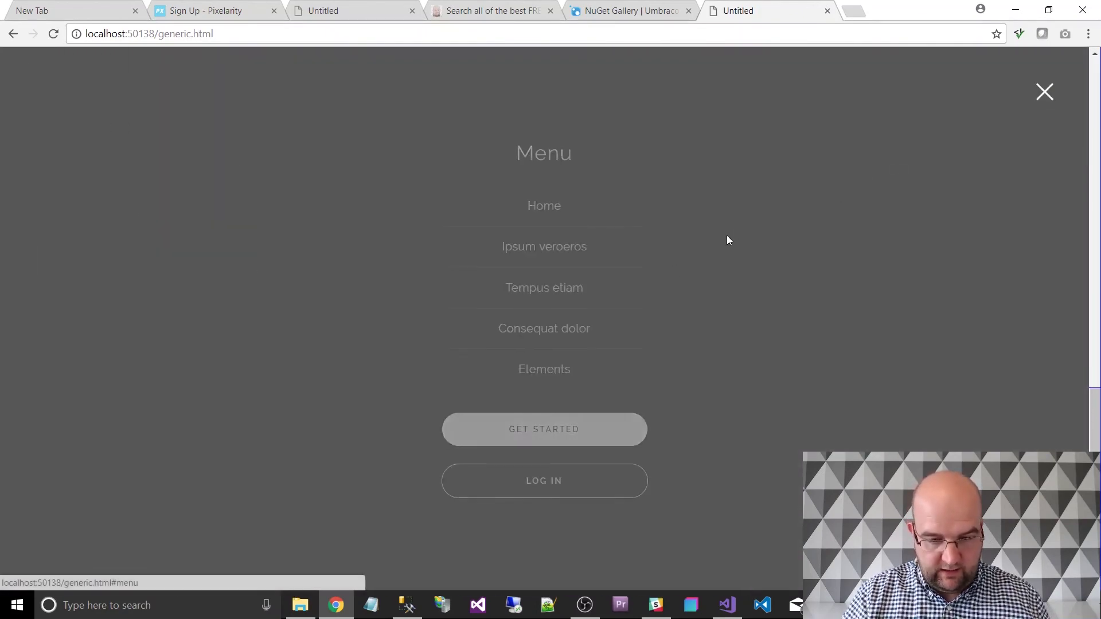
pyautogui.click(545, 369)
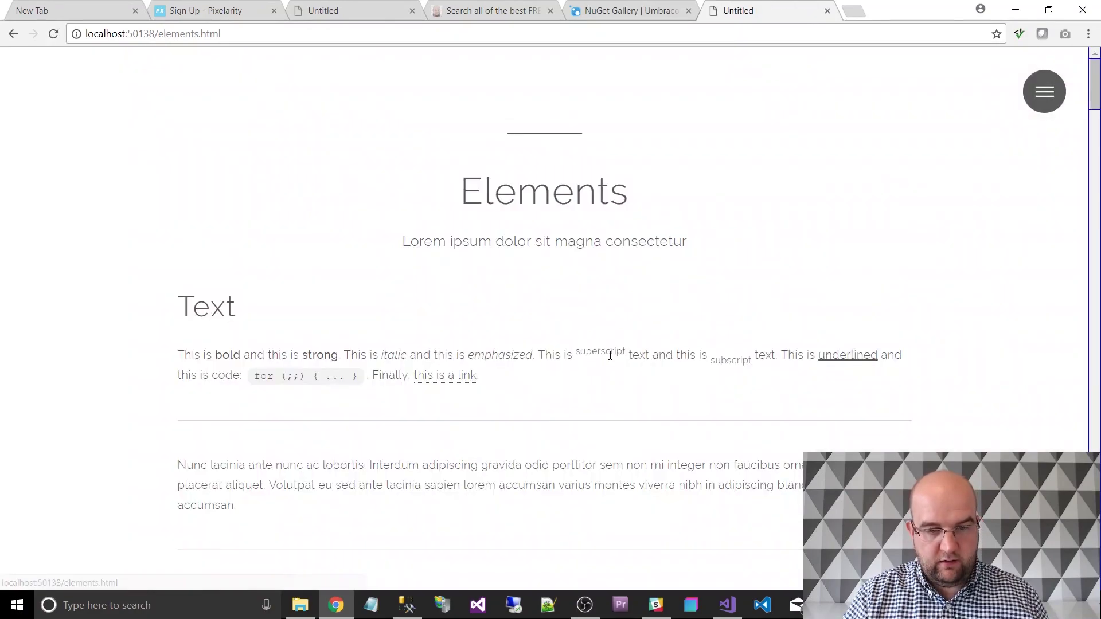
pyautogui.scroll(-20, 654, 258)
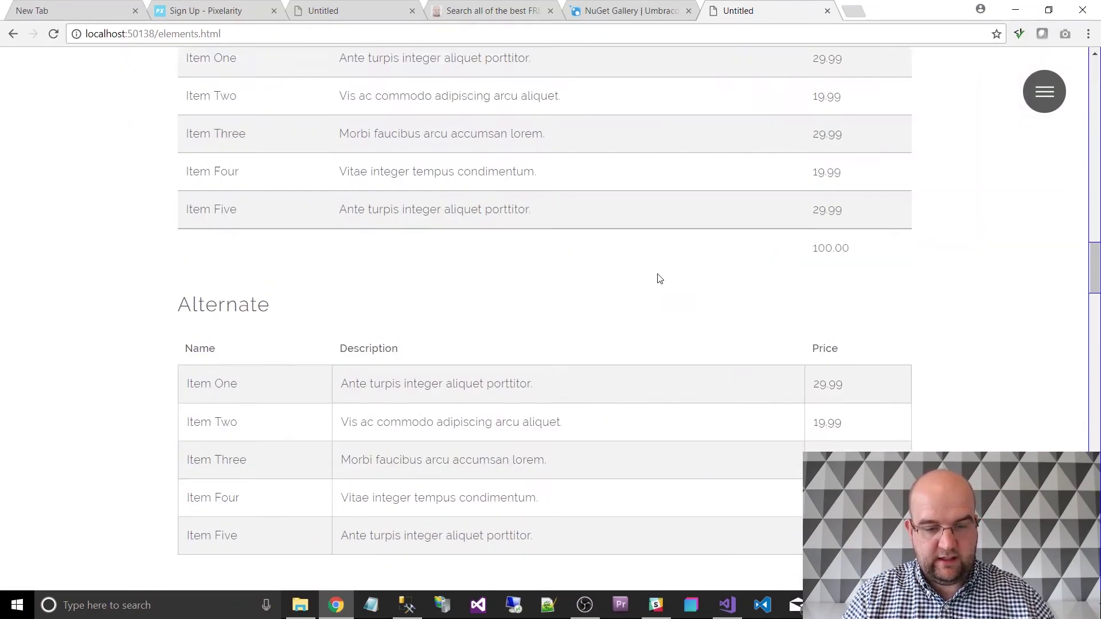
pyautogui.scroll(-3, 659, 278)
pyautogui.scroll(15, 651, 288)
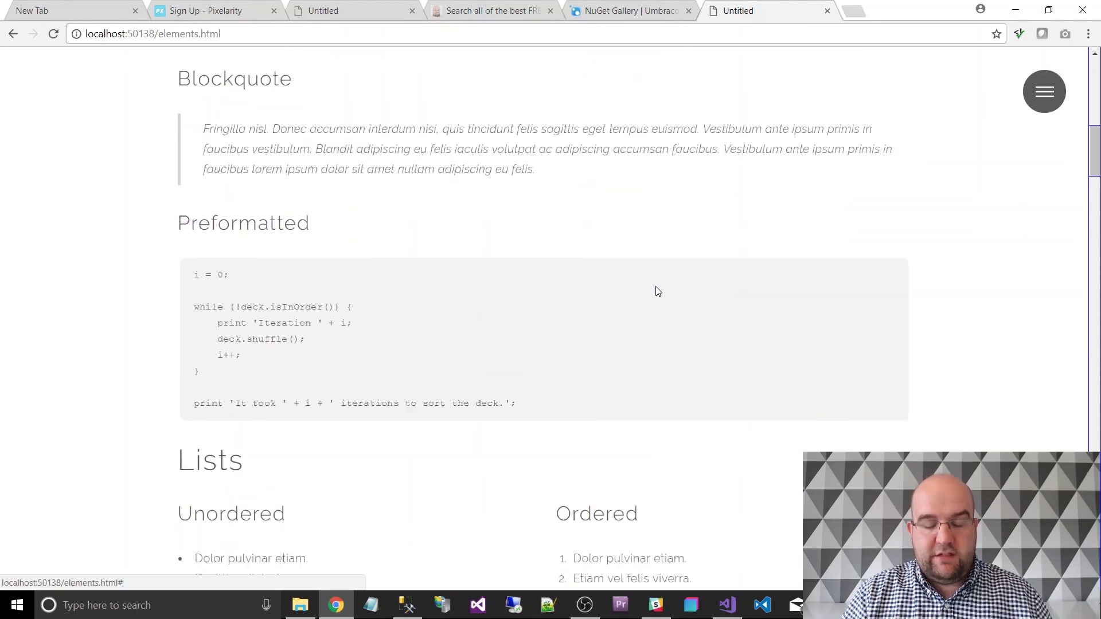
pyautogui.scroll(9, 657, 292)
pyautogui.click(728, 605)
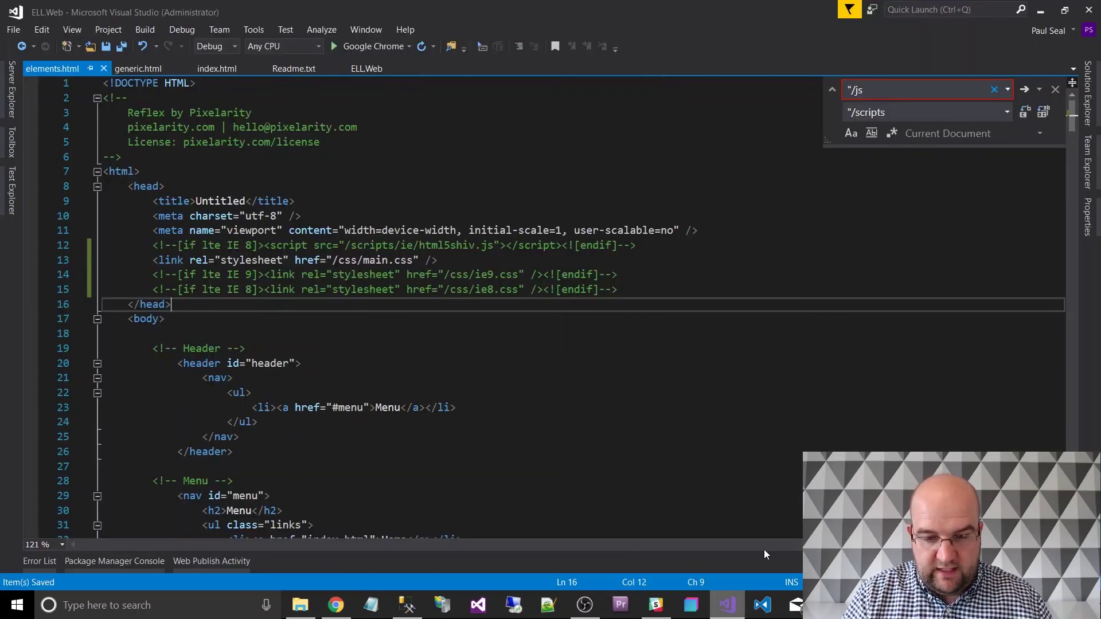
# Close the Find widget and check the css folder's files in Solution Explorer.
pyautogui.click(1055, 90)
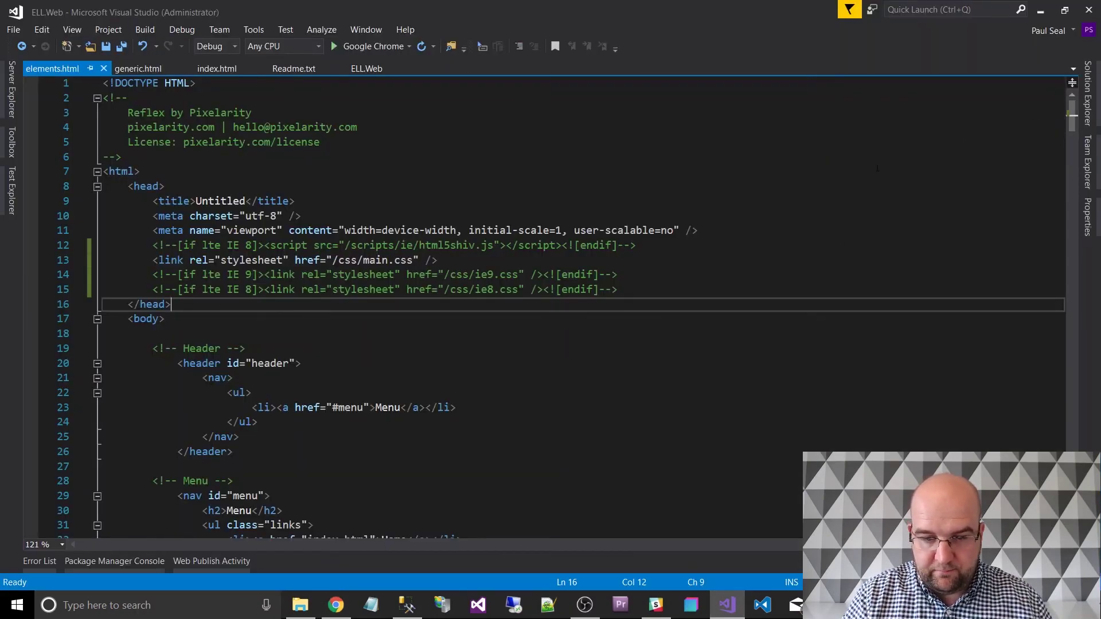
pyautogui.click(1088, 93)
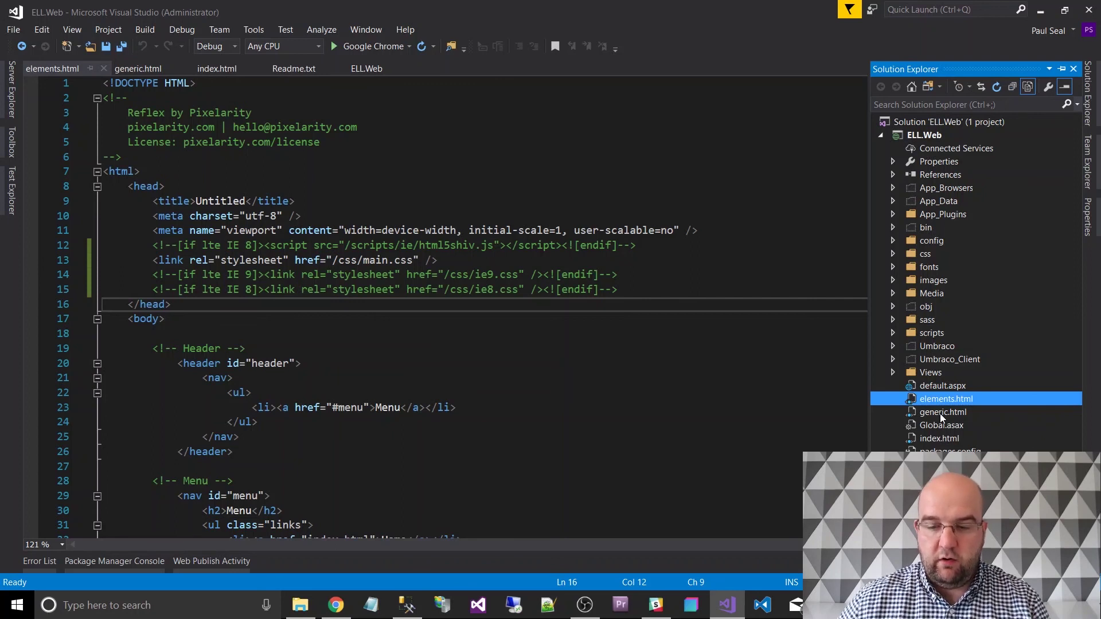
pyautogui.click(892, 255)
pyautogui.click(893, 254)
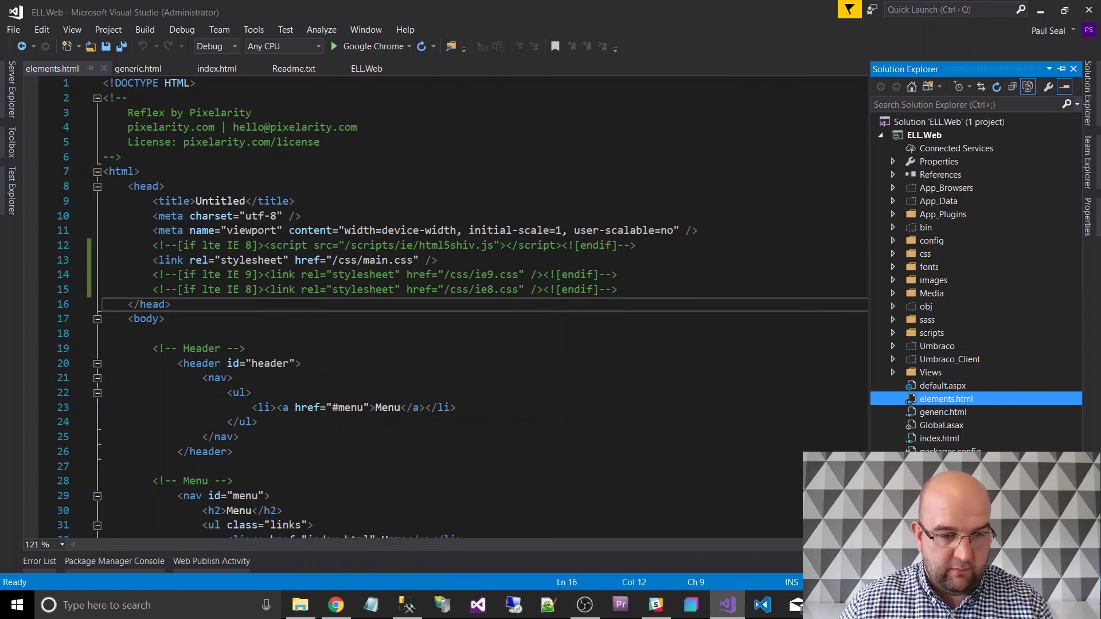
# Open index.html and bring its <!-- One --> section with class "wrapper style2 special" into view.
pyautogui.click(217, 68)
pyautogui.scroll(-14, 365, 288)
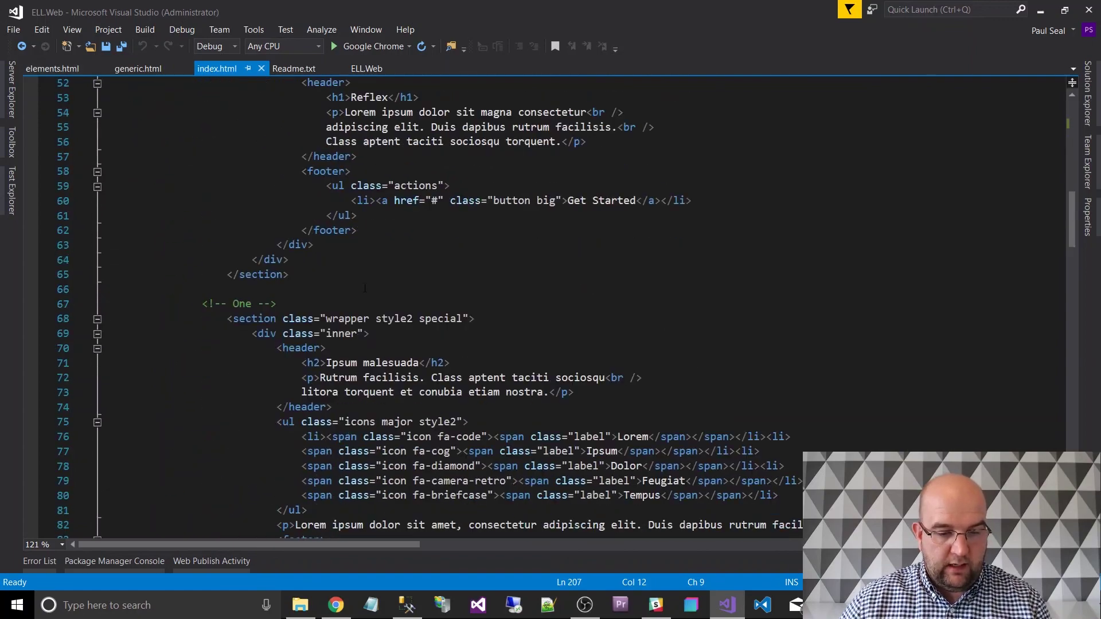
pyautogui.scroll(-9, 365, 288)
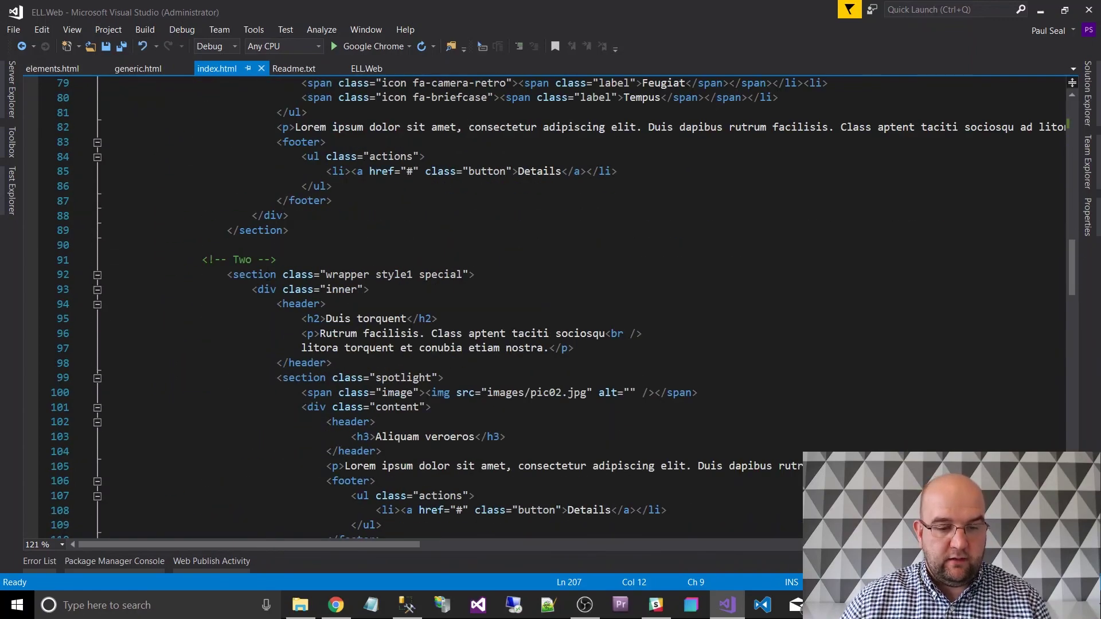
pyautogui.click(265, 231)
pyautogui.scroll(6, 270, 253)
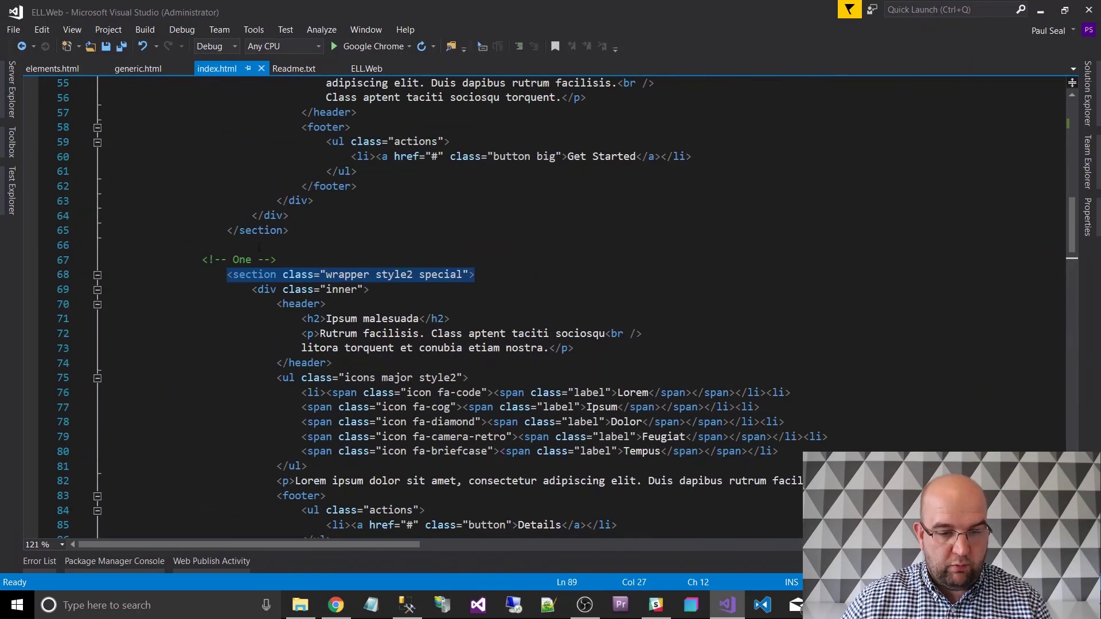
pyautogui.moveTo(291, 288)
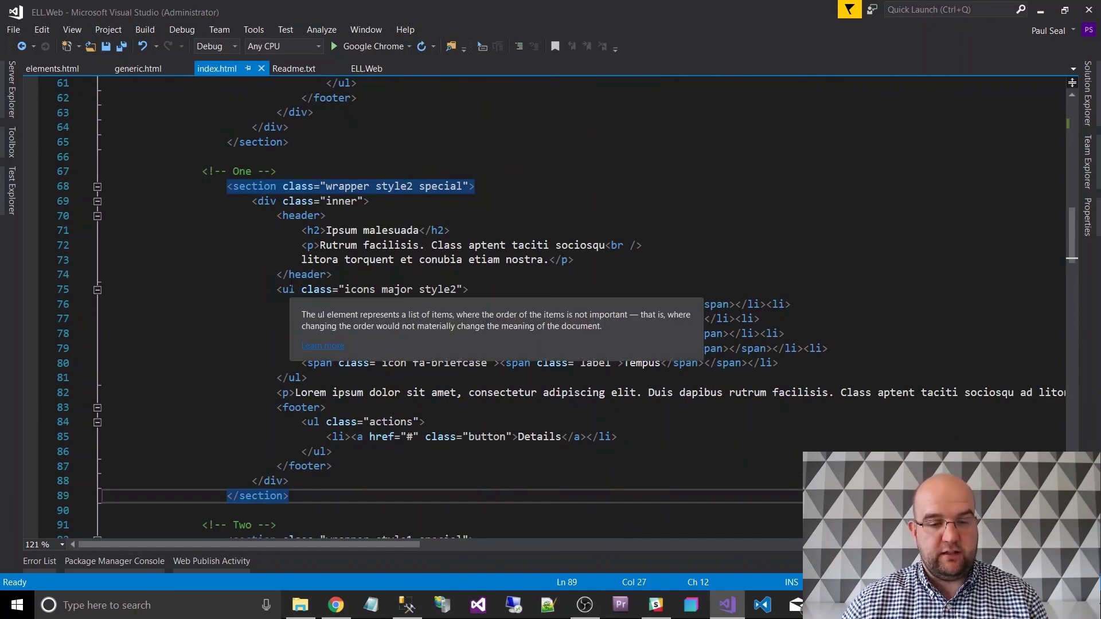